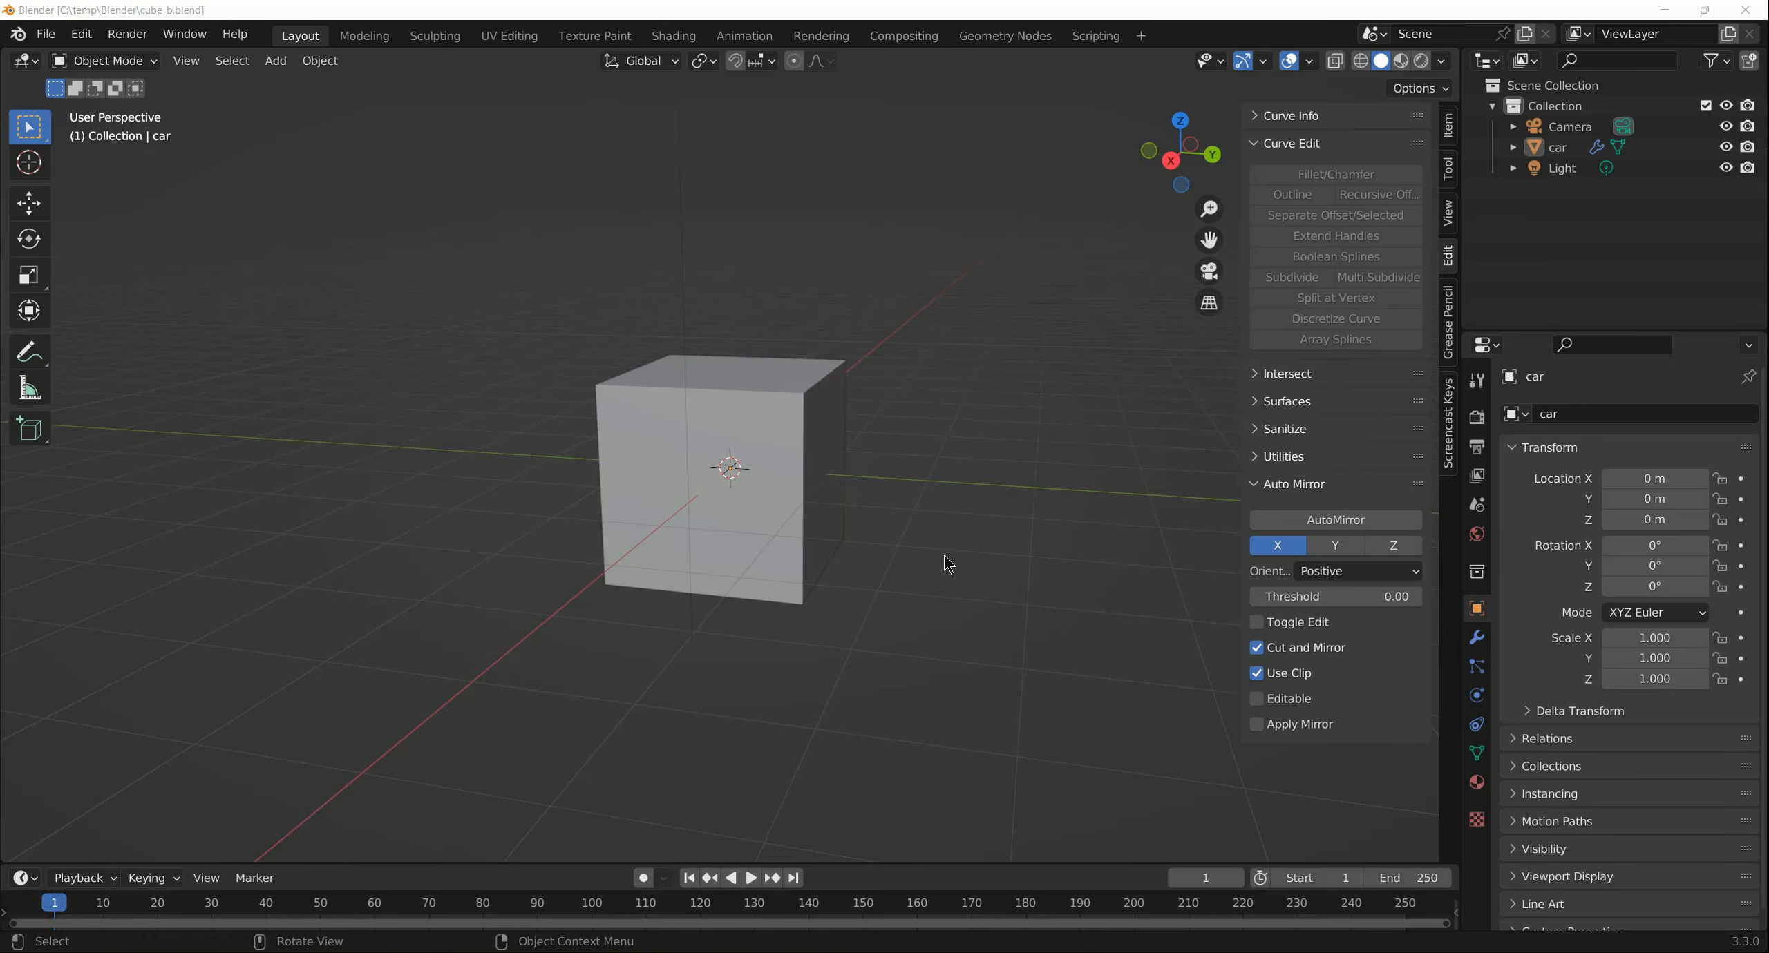
Enter Edit Mode on the car mesh with edge selection active
middle_click_drag(955, 585, 966, 566)
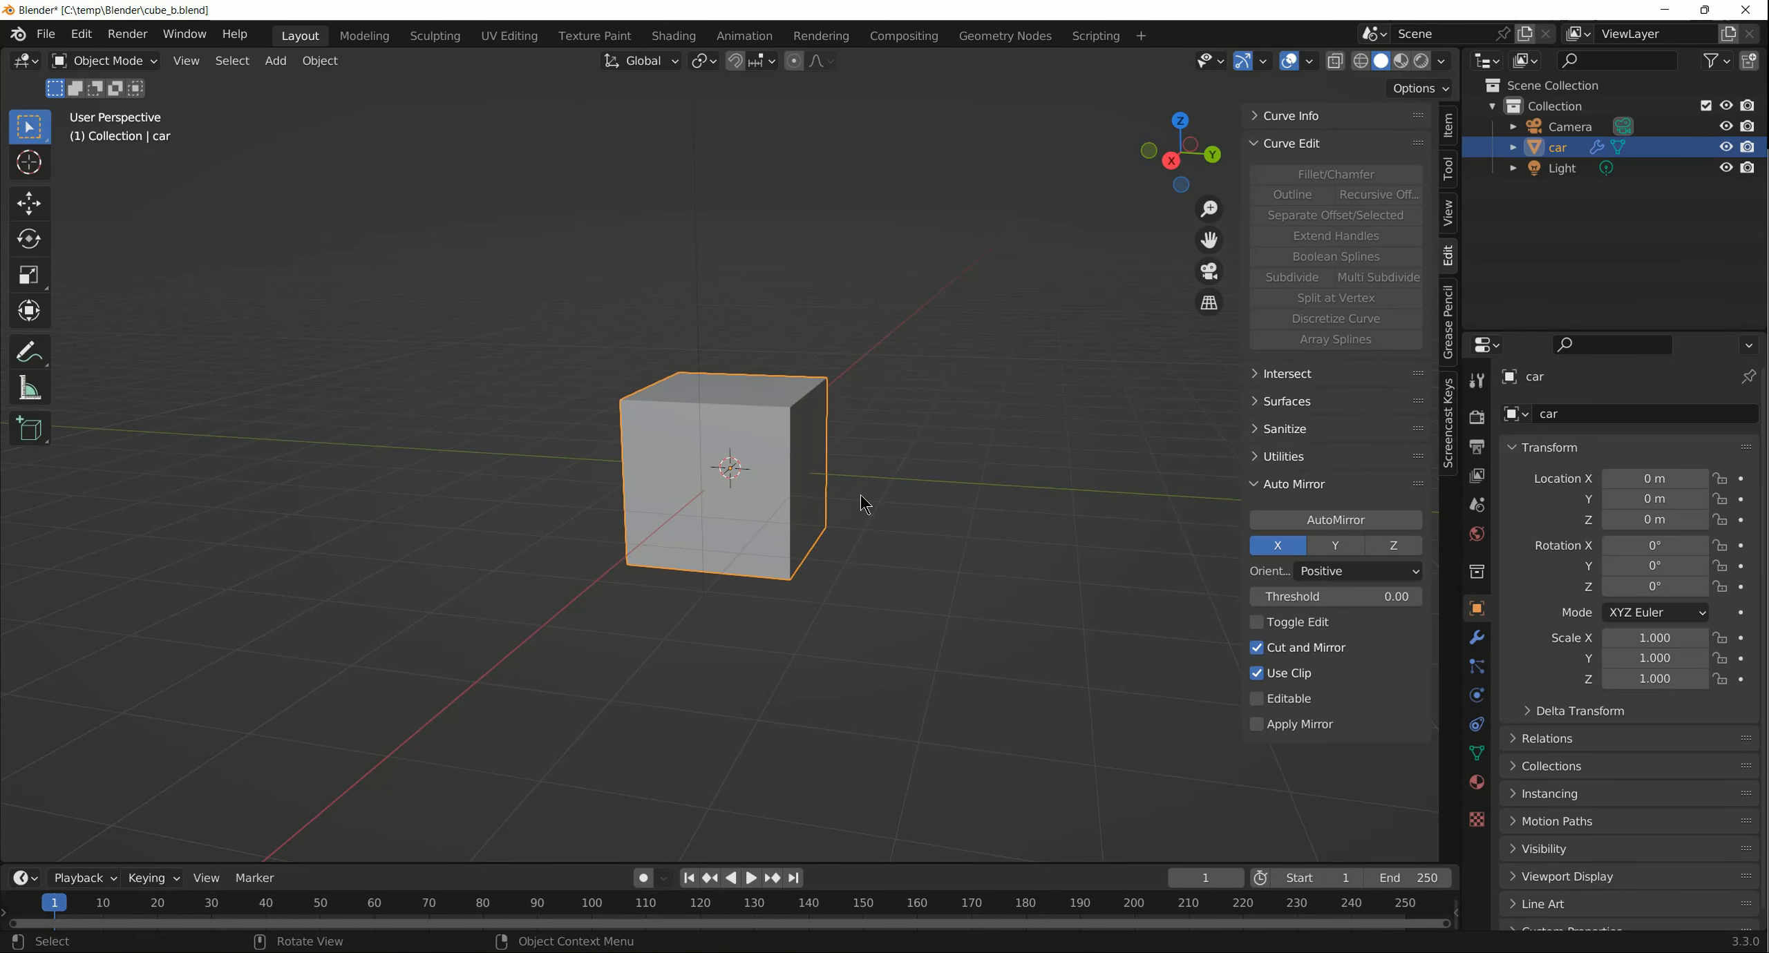
middle_click_drag(860, 492, 864, 496)
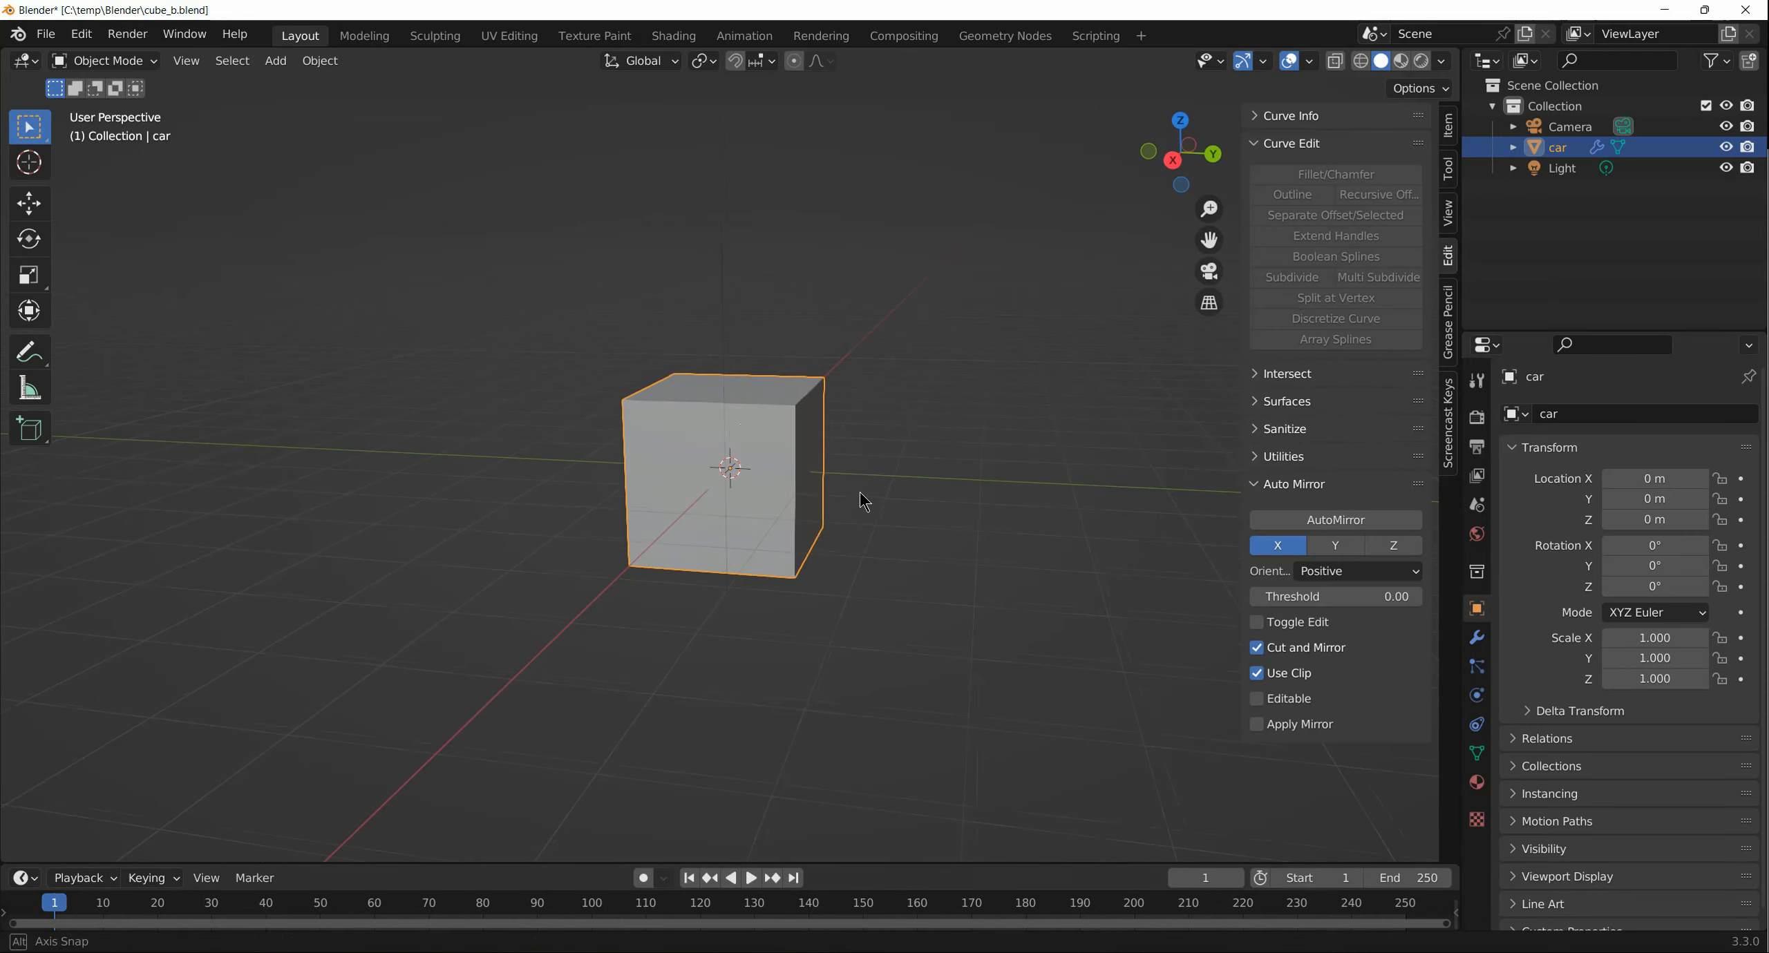
key("Tab")
middle_click_drag(754, 428, 843, 436)
middle_click_drag(739, 401, 833, 391)
key("2")
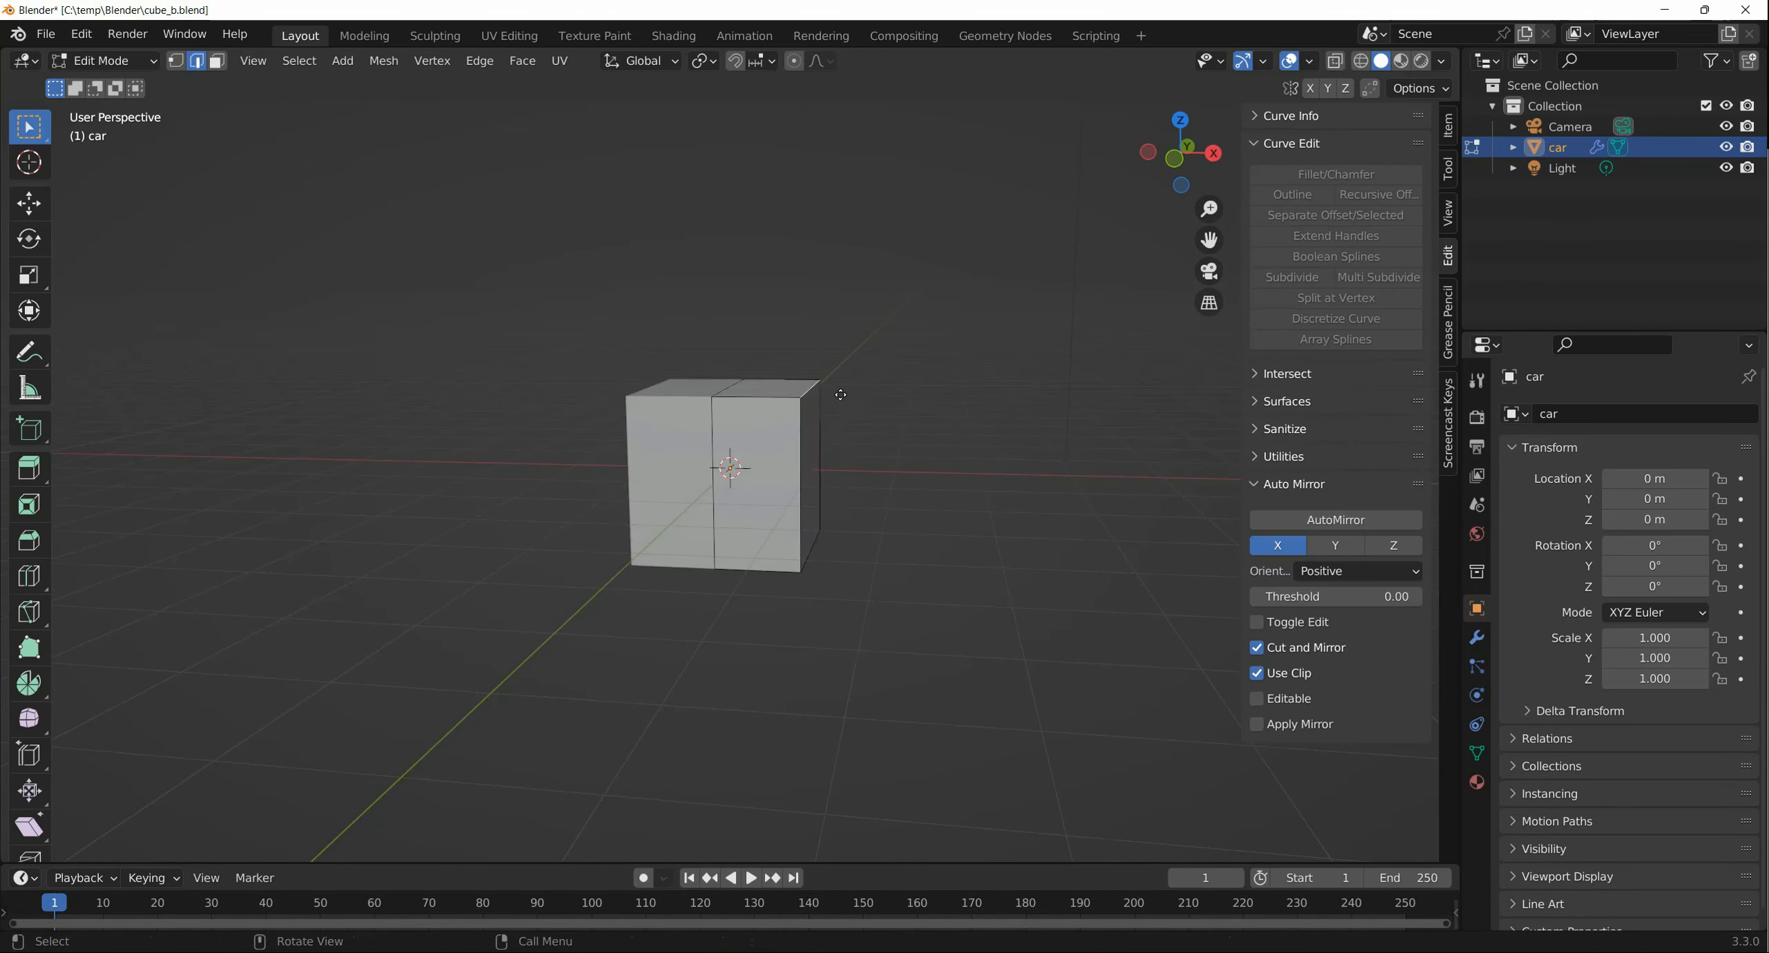
Try moving the mirrored cube's upper outer edge up and outward, and undo the move
key("g")
left_click(889, 368)
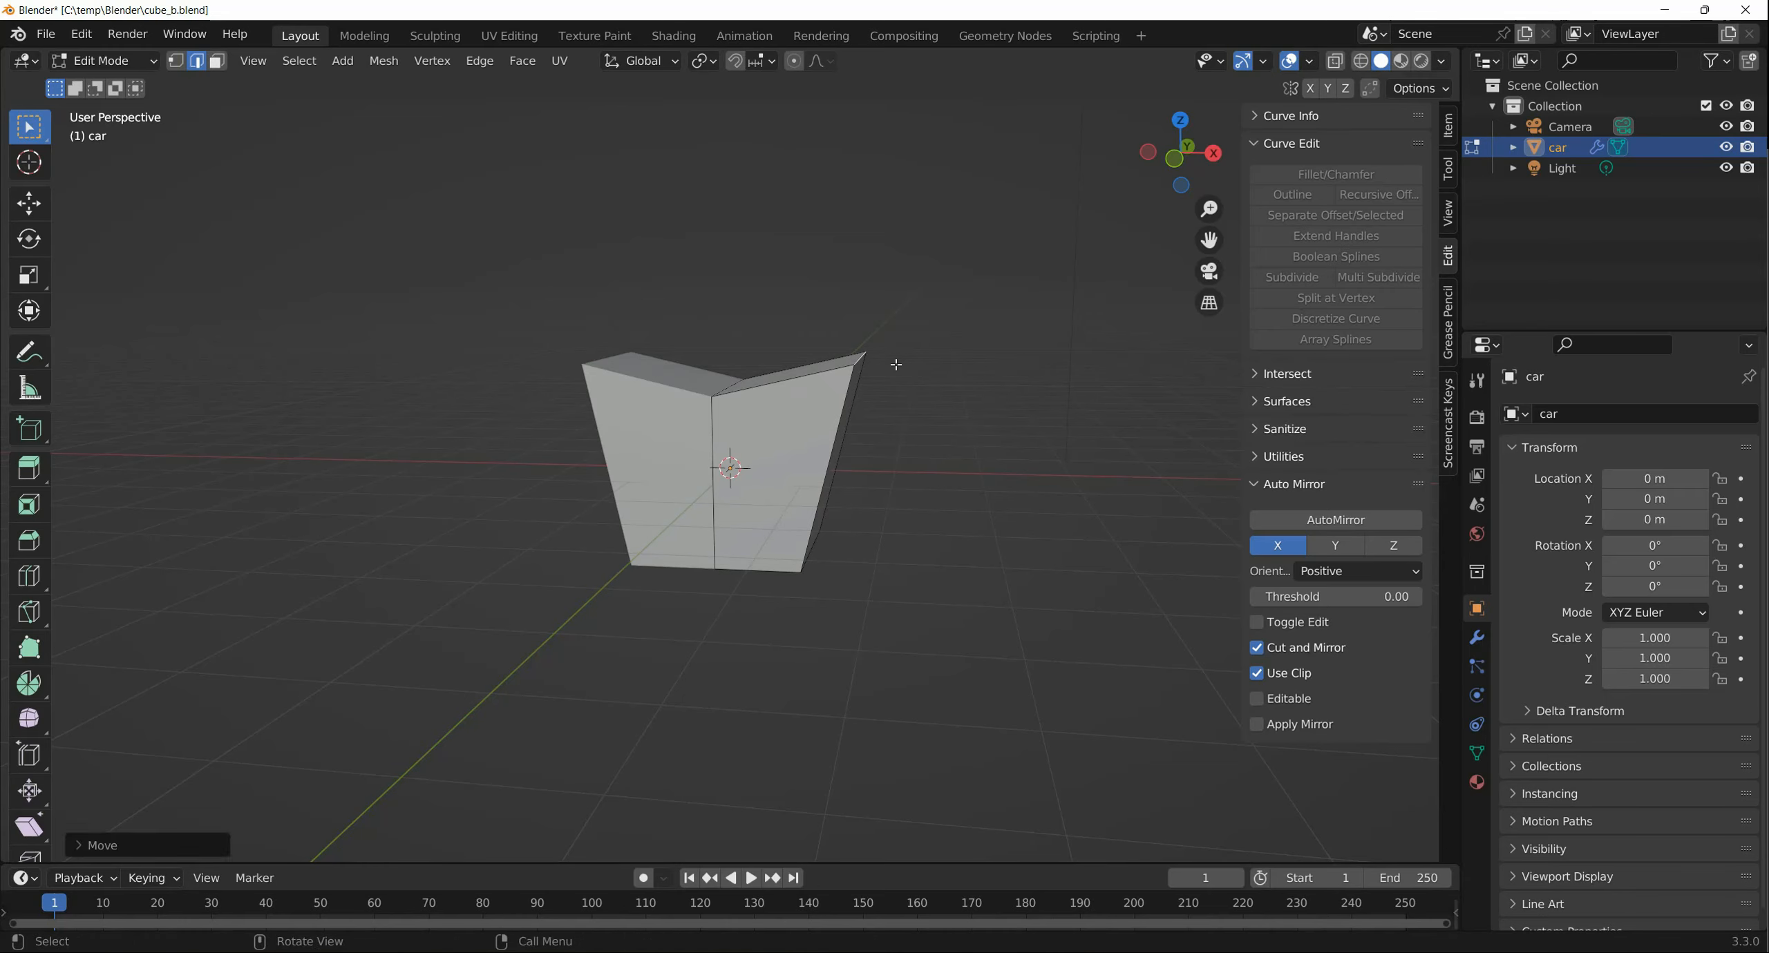
key("ctrl+z")
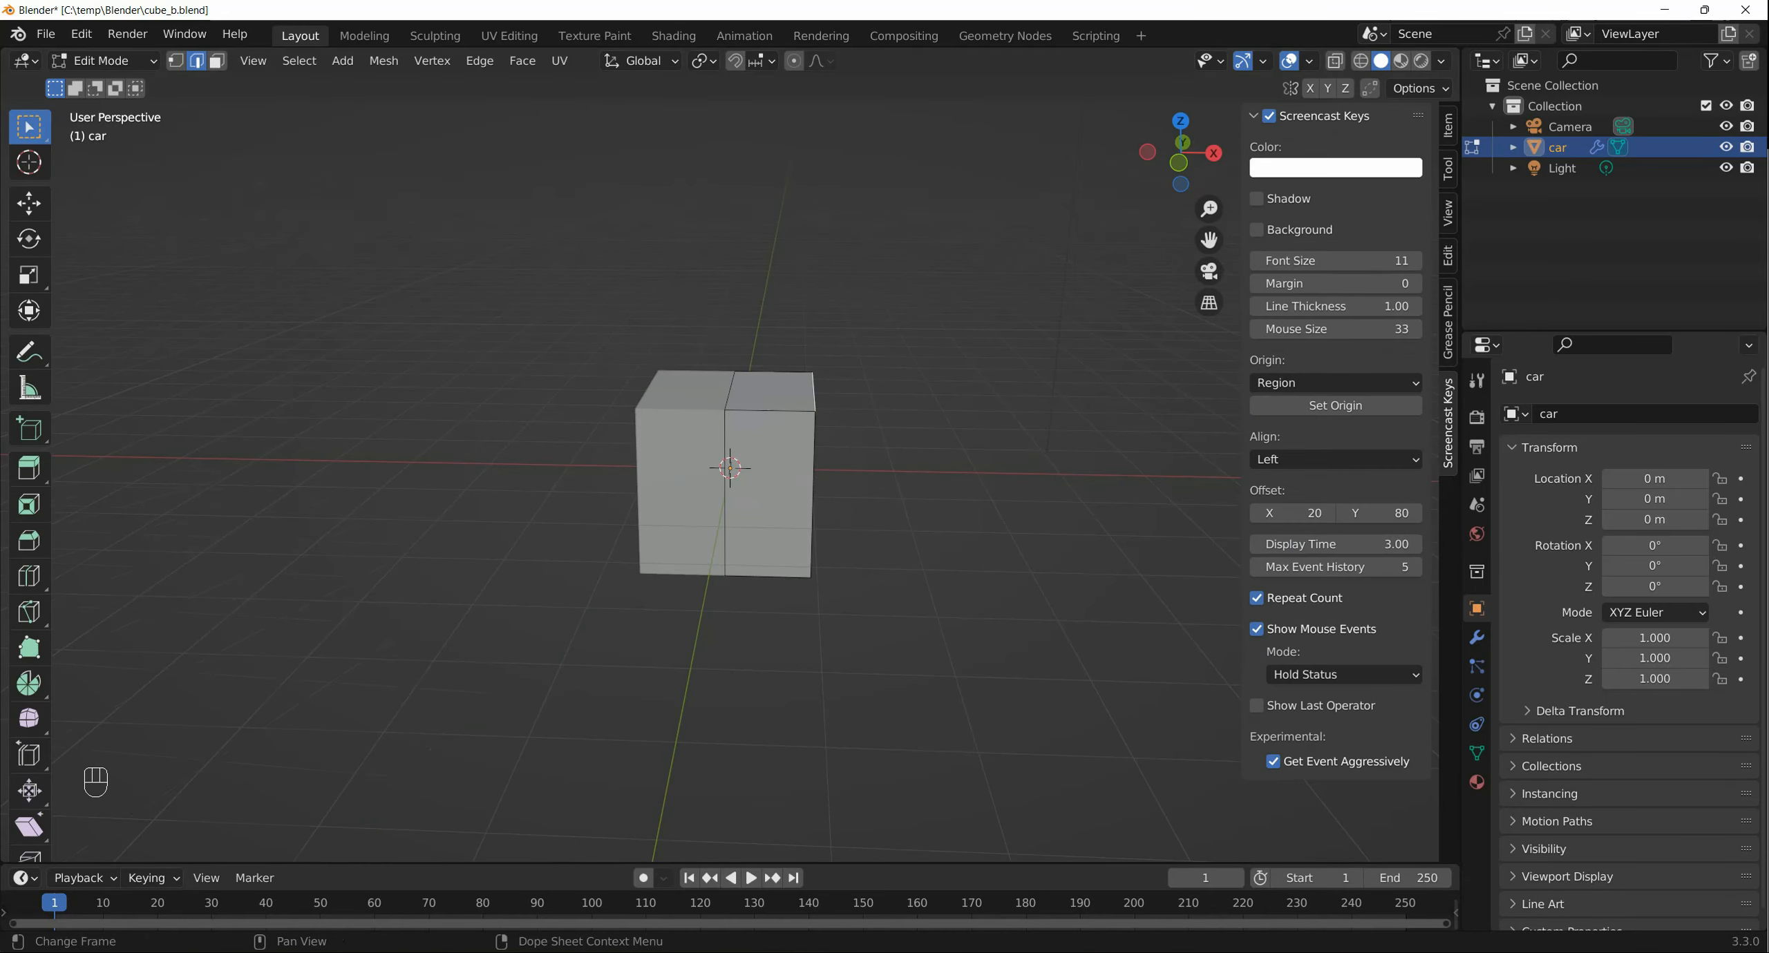
Place the 3D cursor at several free spots around the cube, checking it from different angles
key("shift")
right_click(962, 606, "shift")
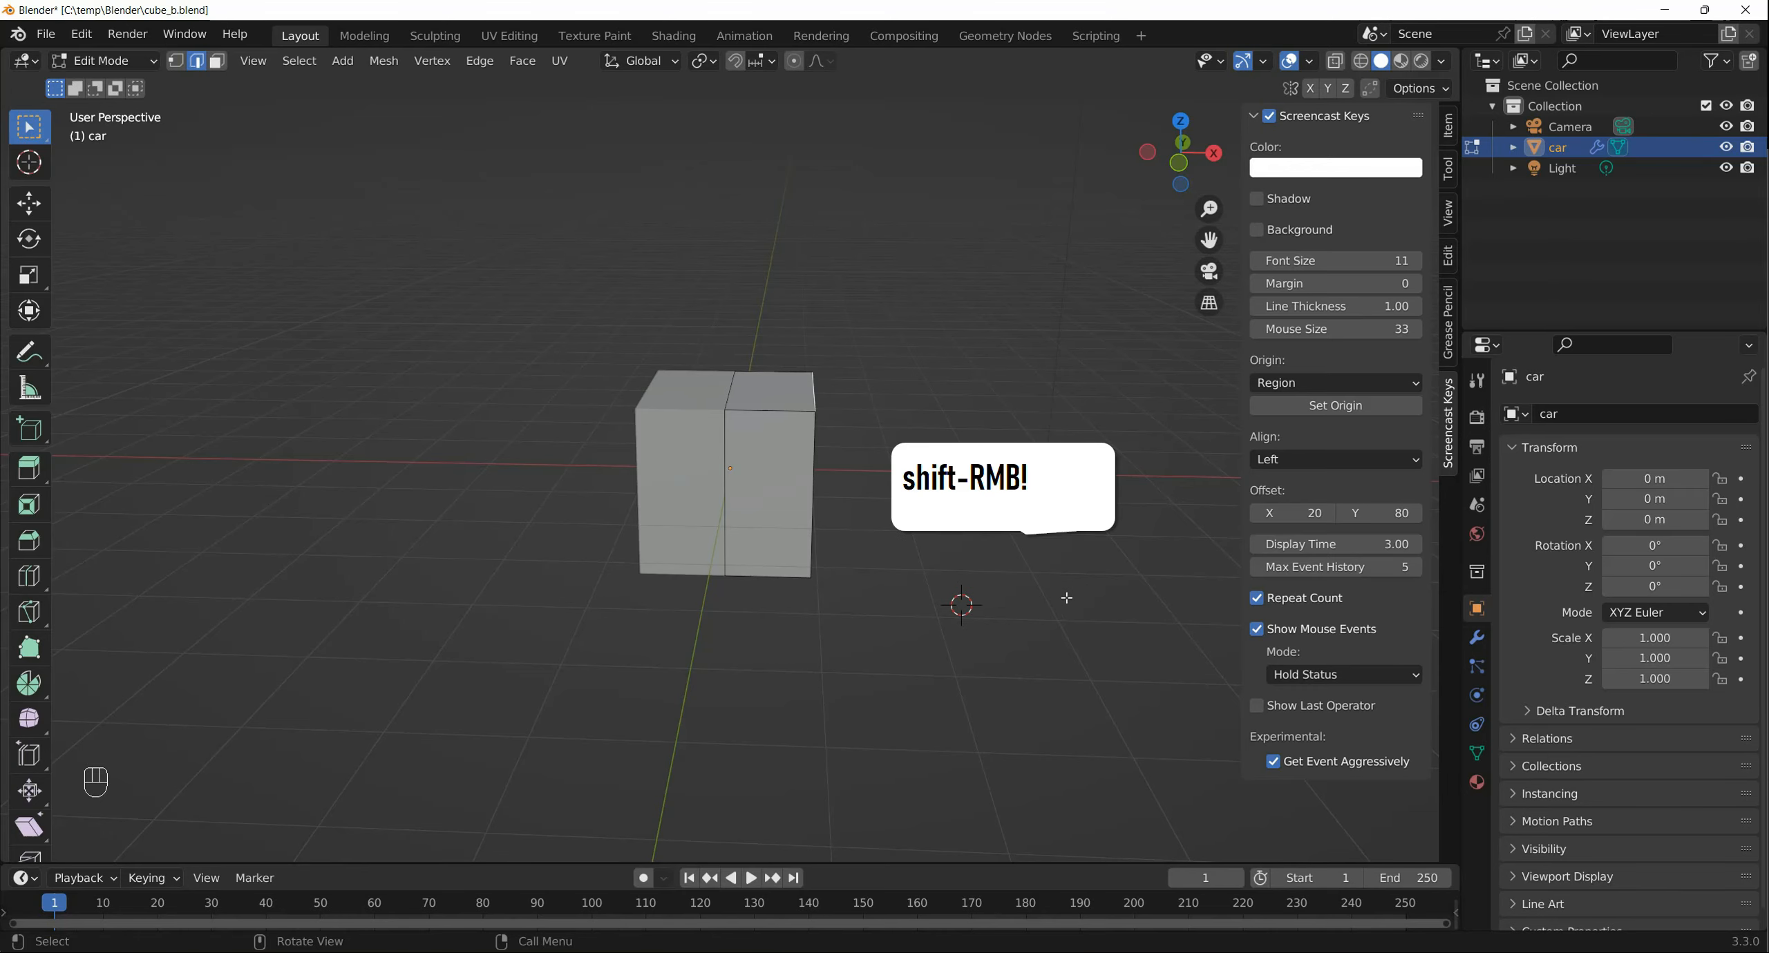
middle_click_drag(1061, 712, 943, 662)
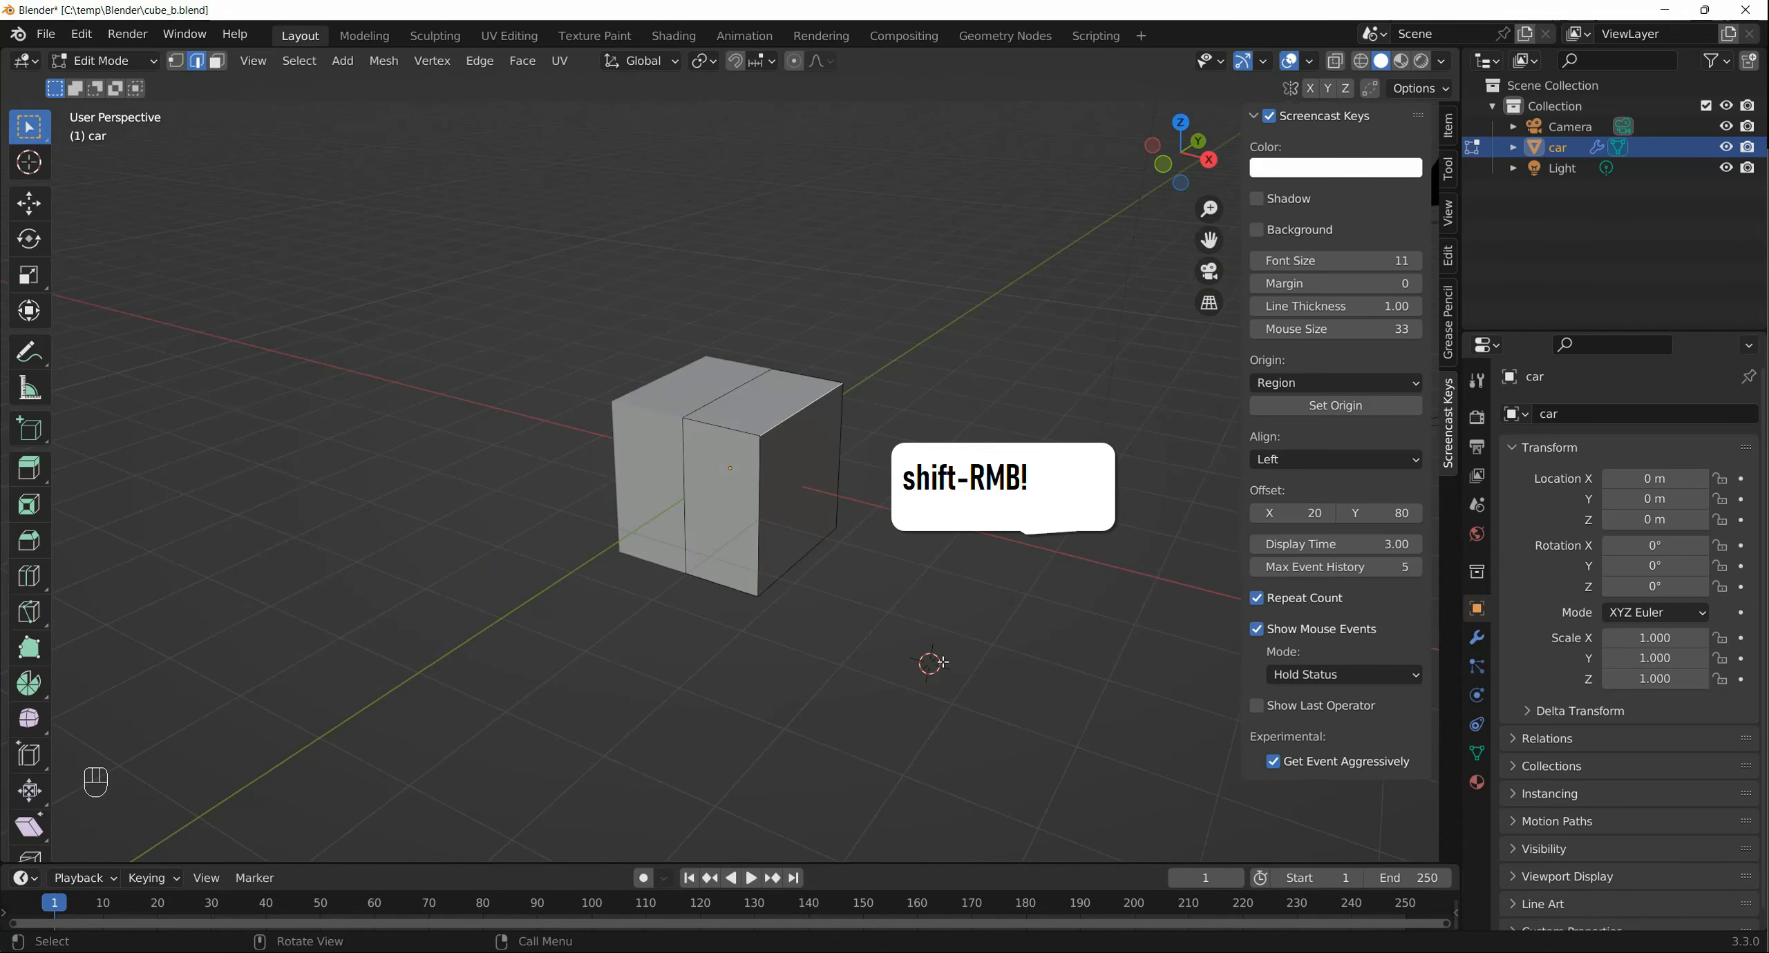
right_click(1043, 548, "shift")
middle_click_drag(1090, 558, 1042, 606)
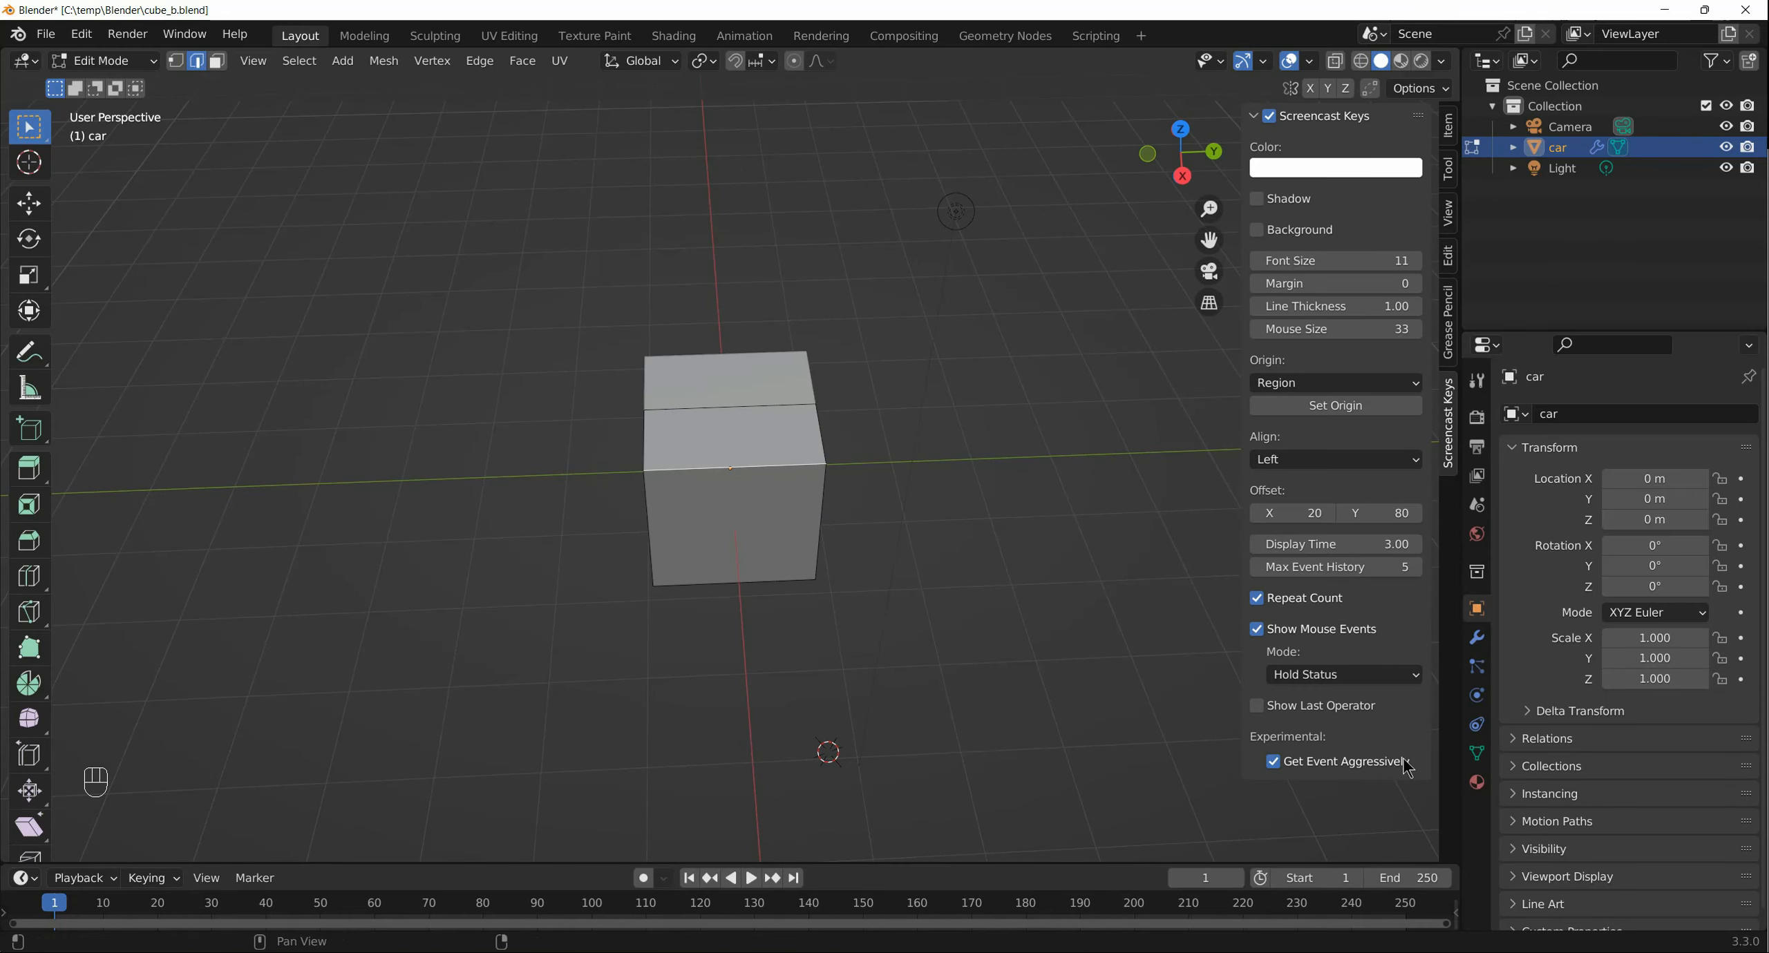
key("shift")
right_click(904, 664, "shift")
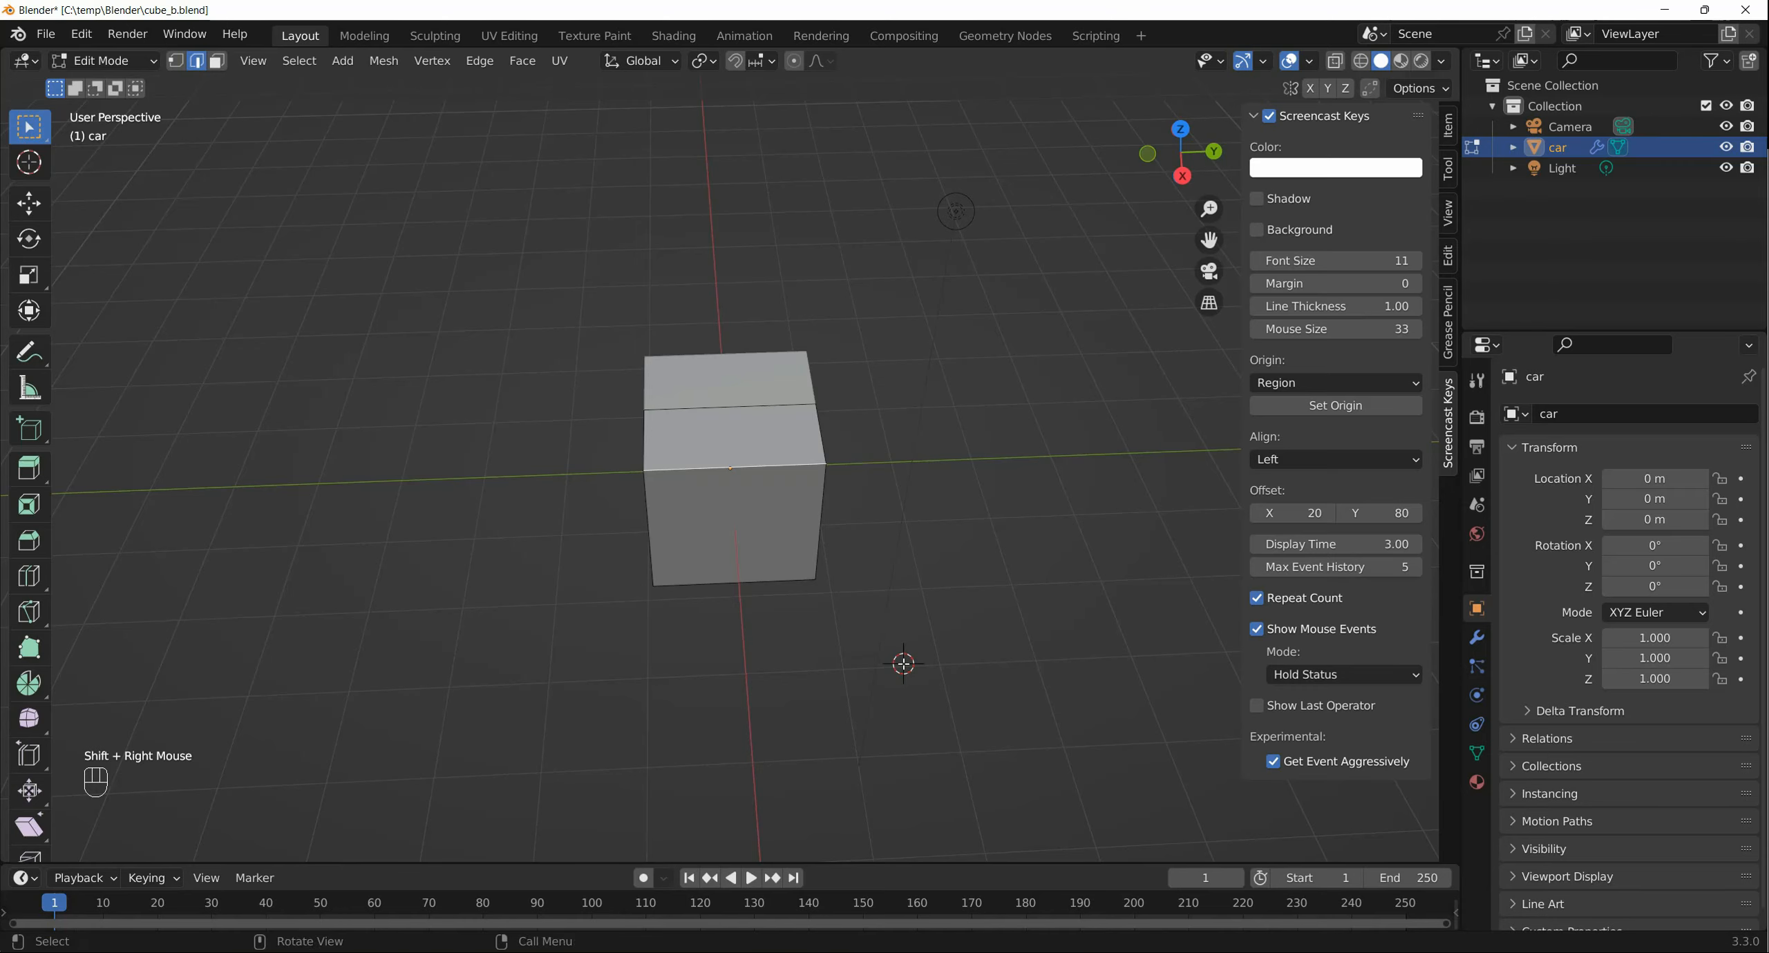
right_click(818, 680, "shift")
middle_click_drag(817, 680, 940, 565)
Place the 3D cursor just outside the cube's lower corner on the positive X side, using the front orthographic view
key("KP_1")
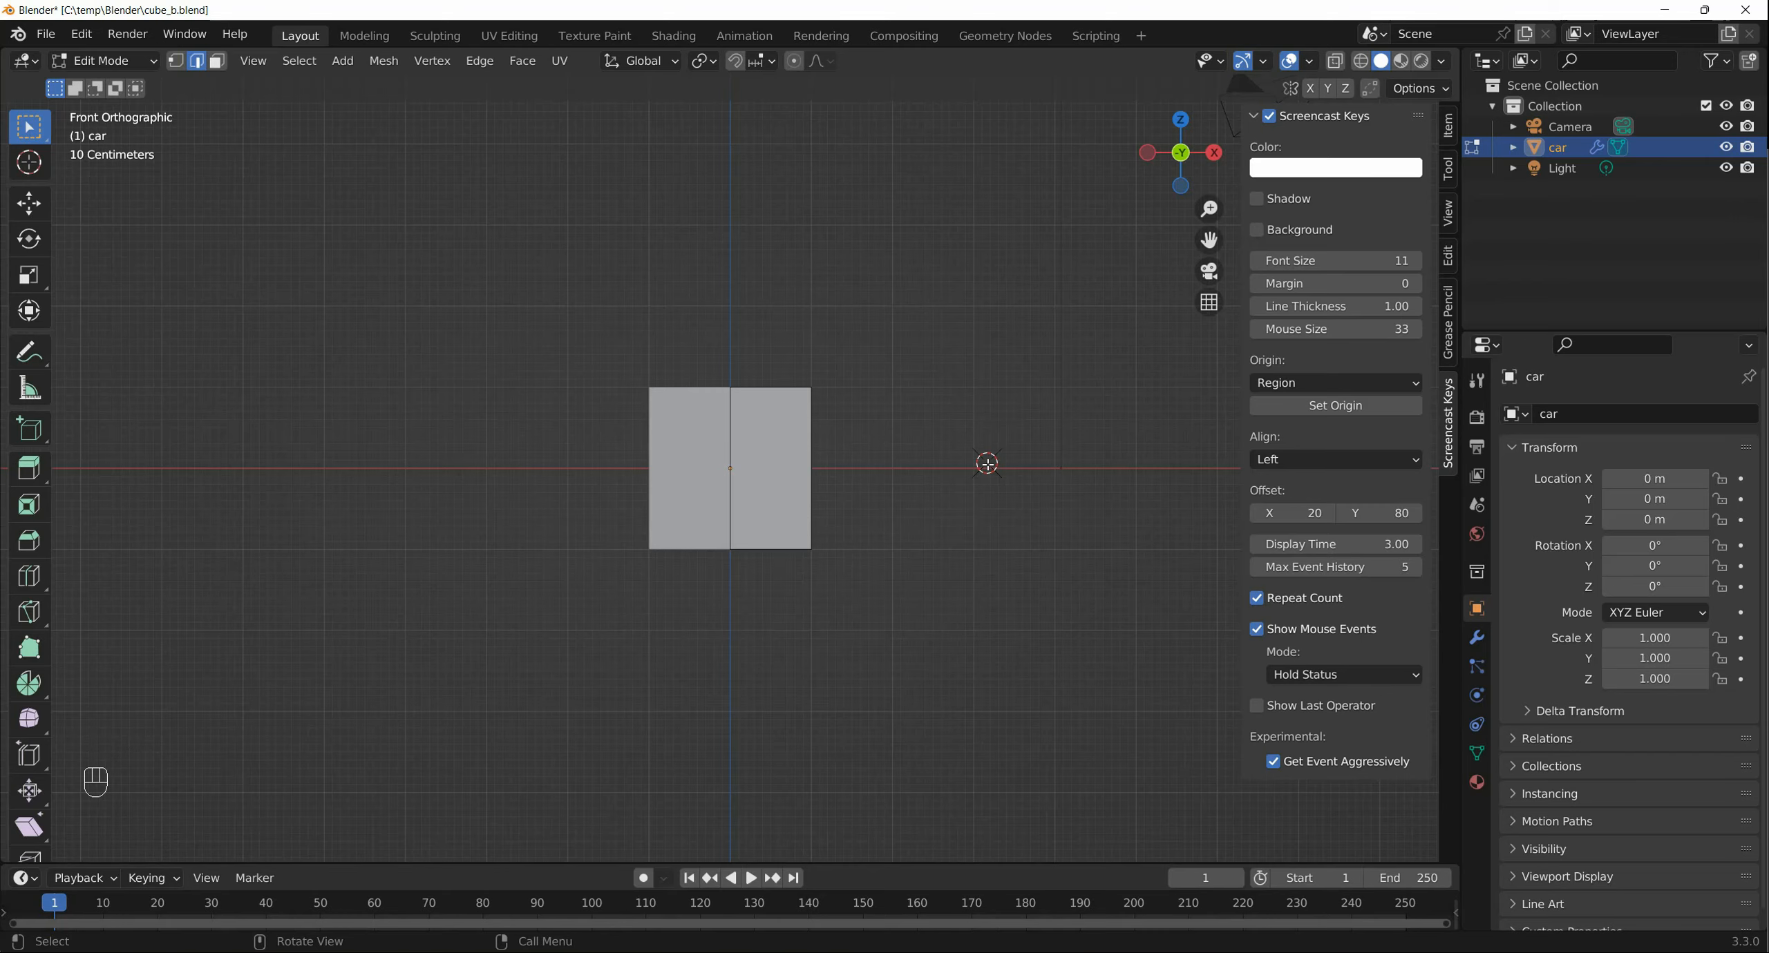
key("g")
key("Escape")
right_click(830, 525, "shift")
middle_click_drag(939, 530, 817, 529)
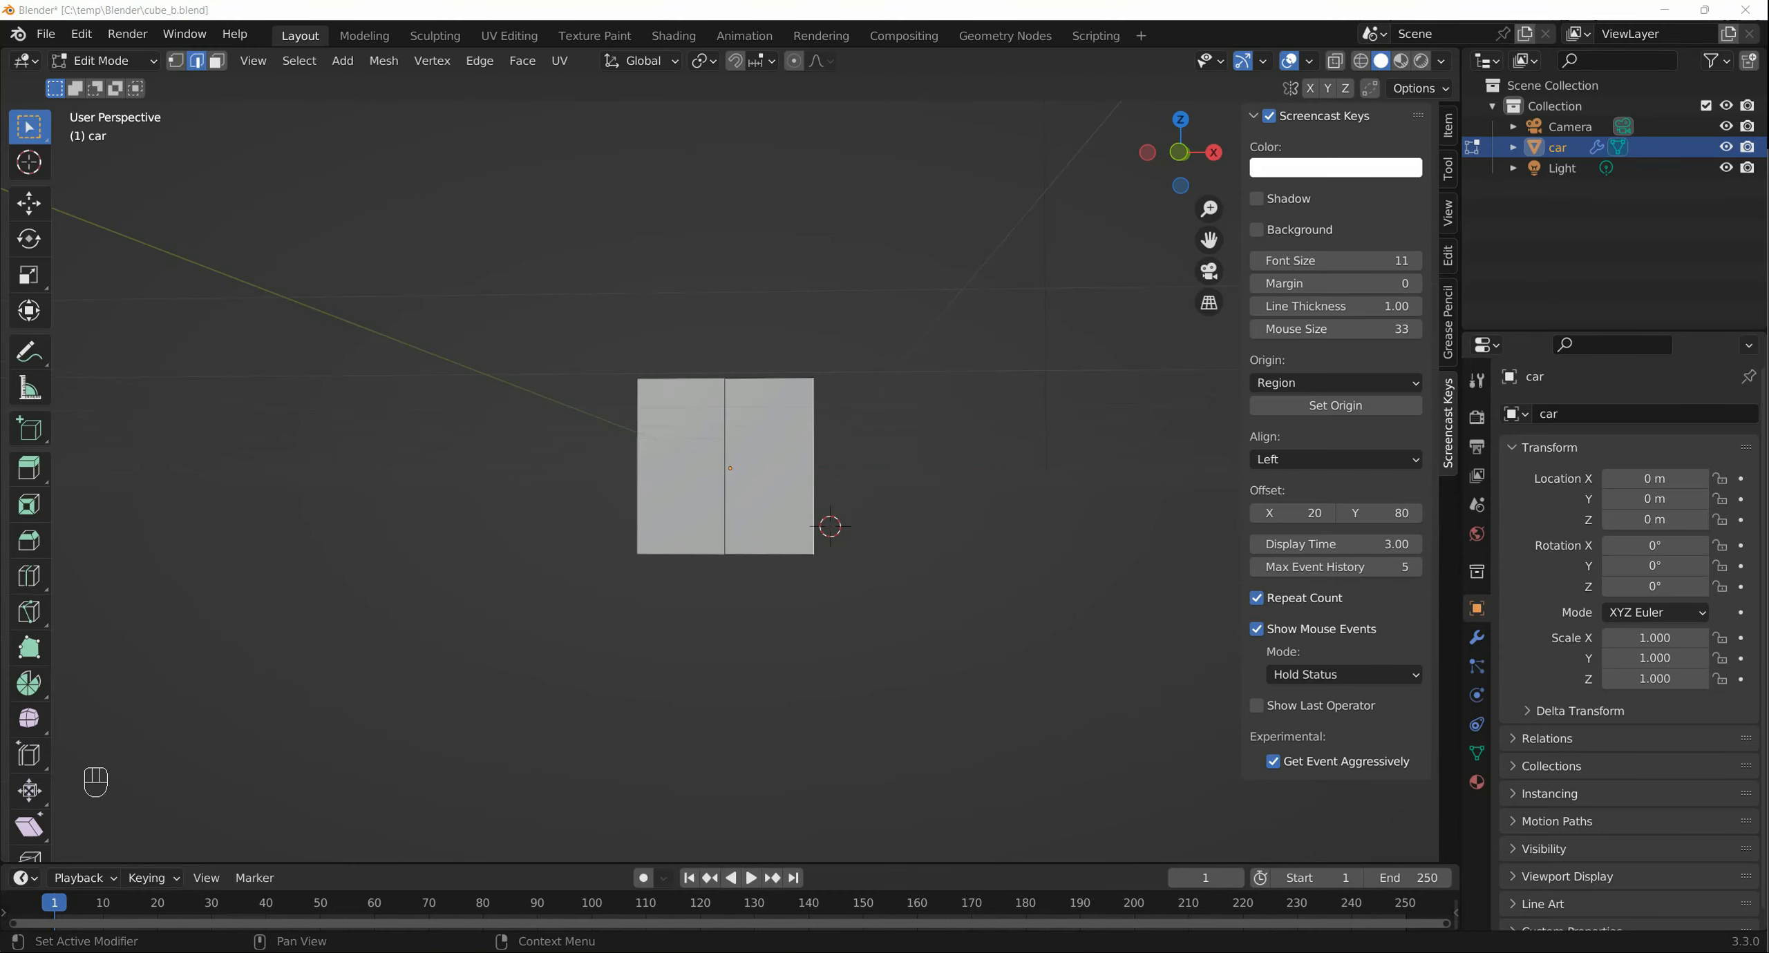
Add a cylinder to the car mesh at the 3D cursor
middle_click_drag(1196, 651, 920, 557)
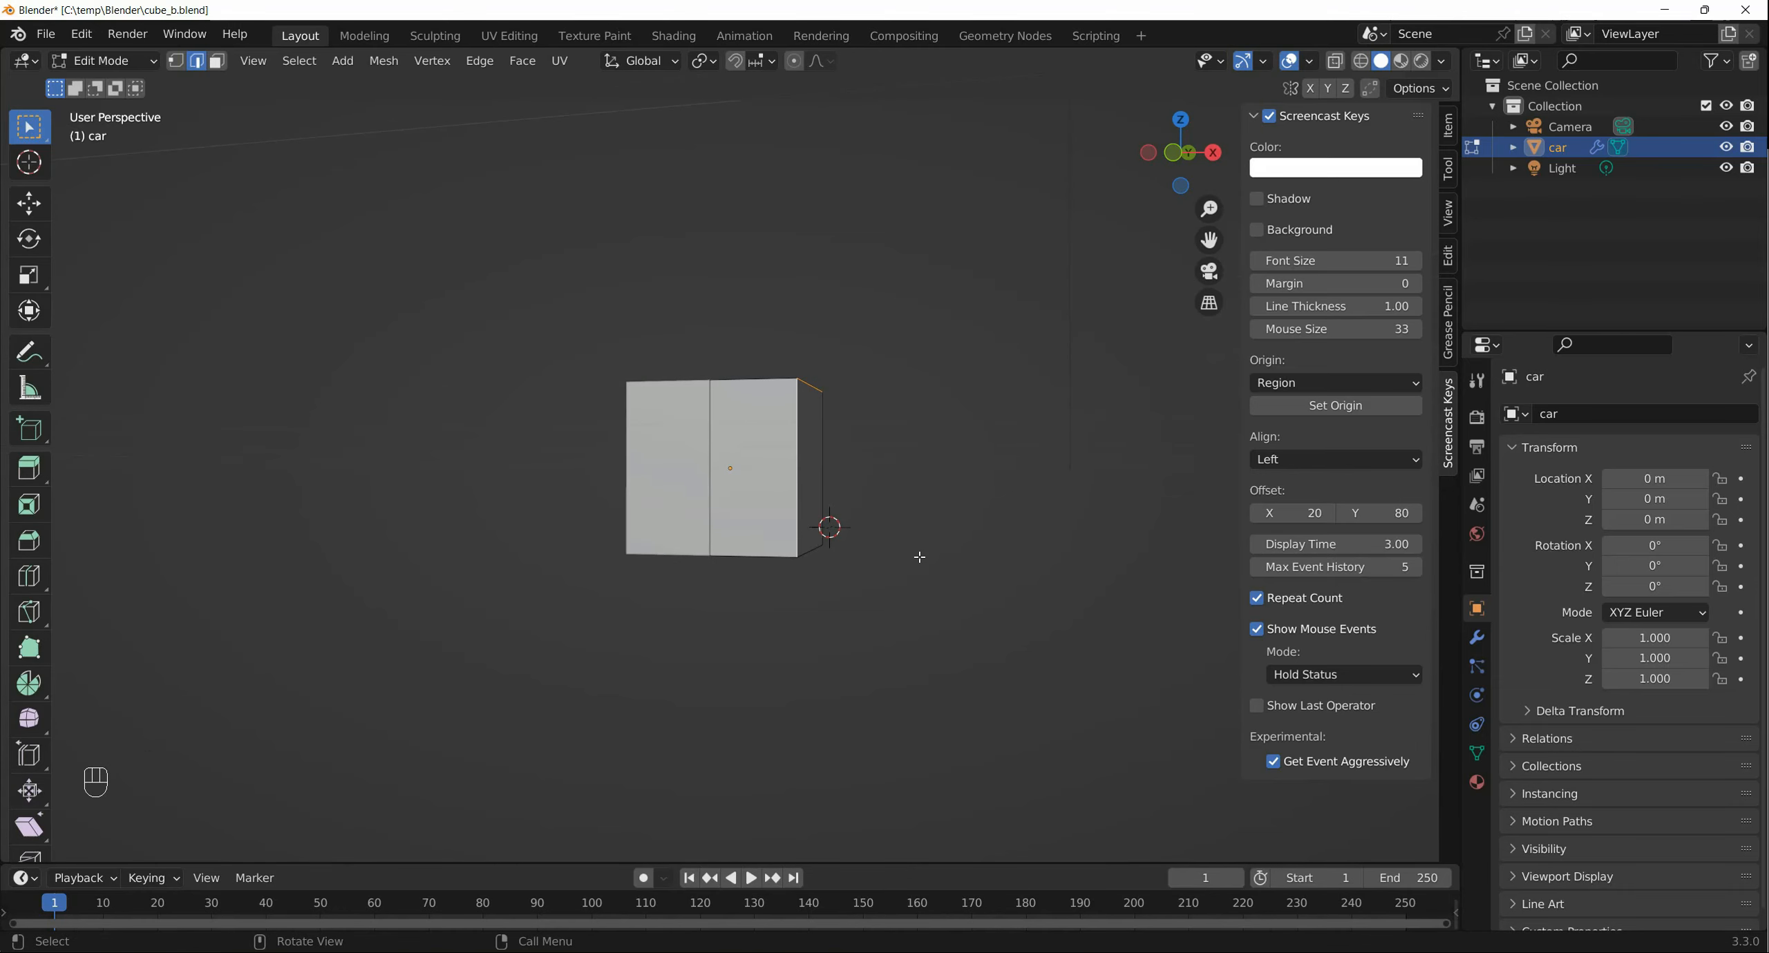
key("shift+a")
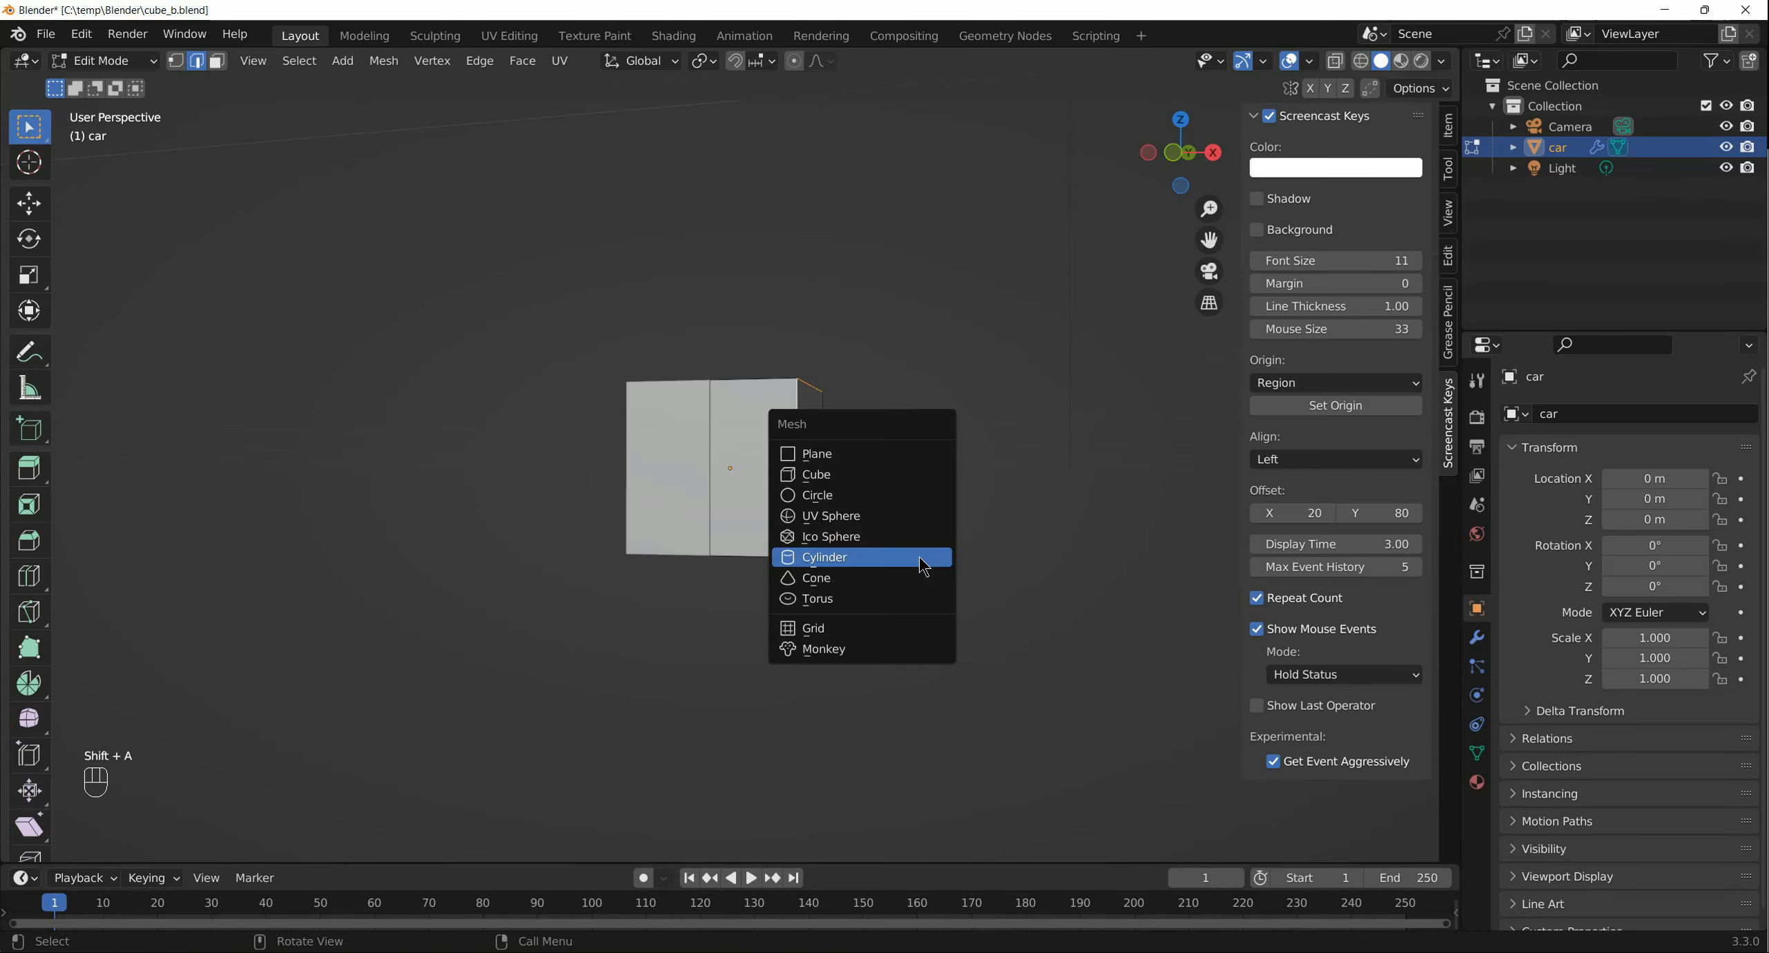
left_click(919, 557)
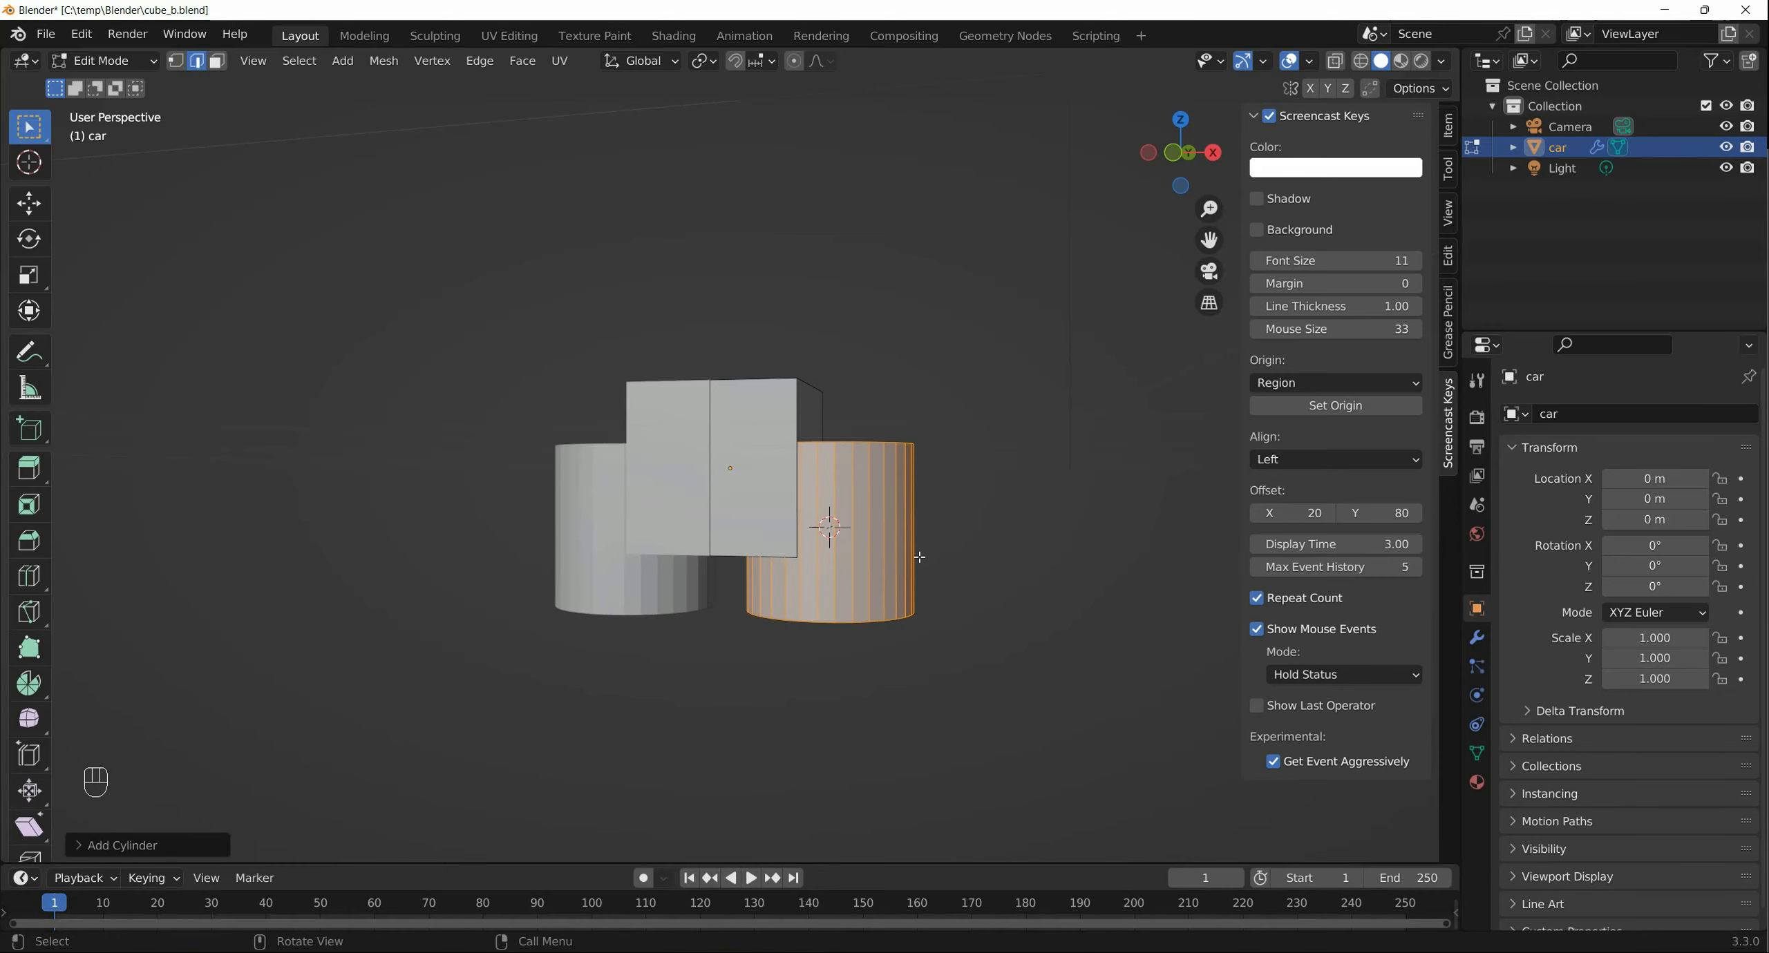
Try rotating the cylinder 90° about the global X axis
middle_click_drag(1016, 567, 1021, 602)
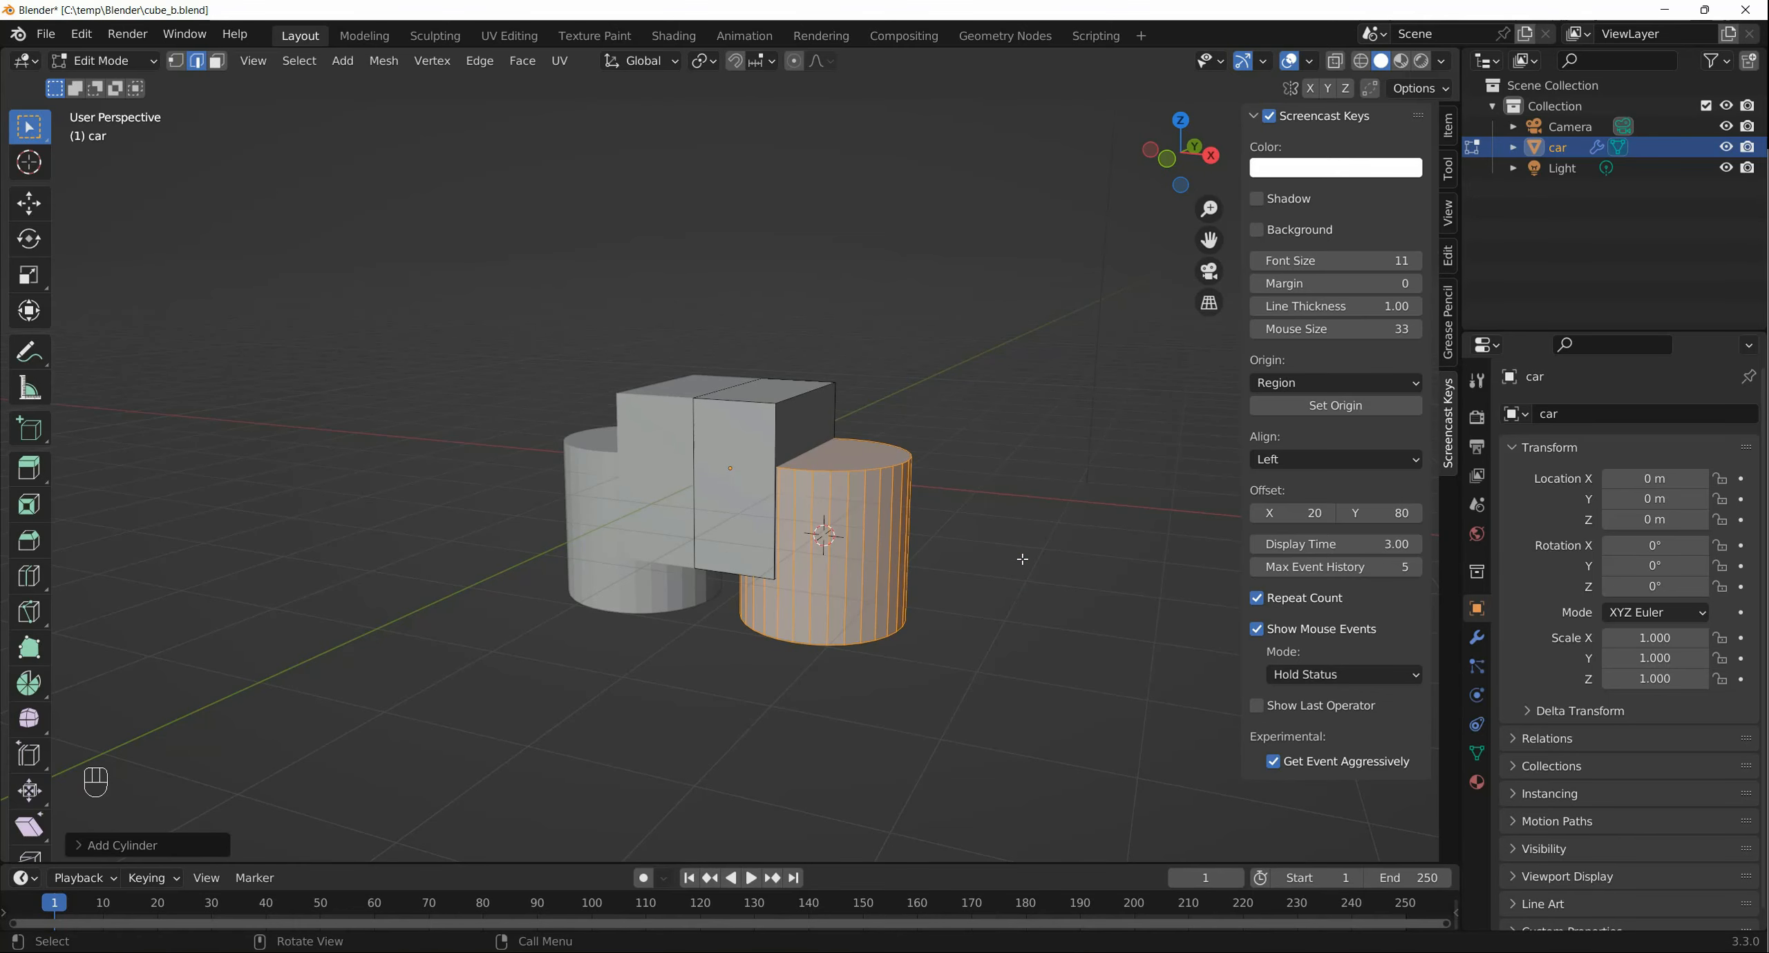
key("r")
key("x")
key("9")
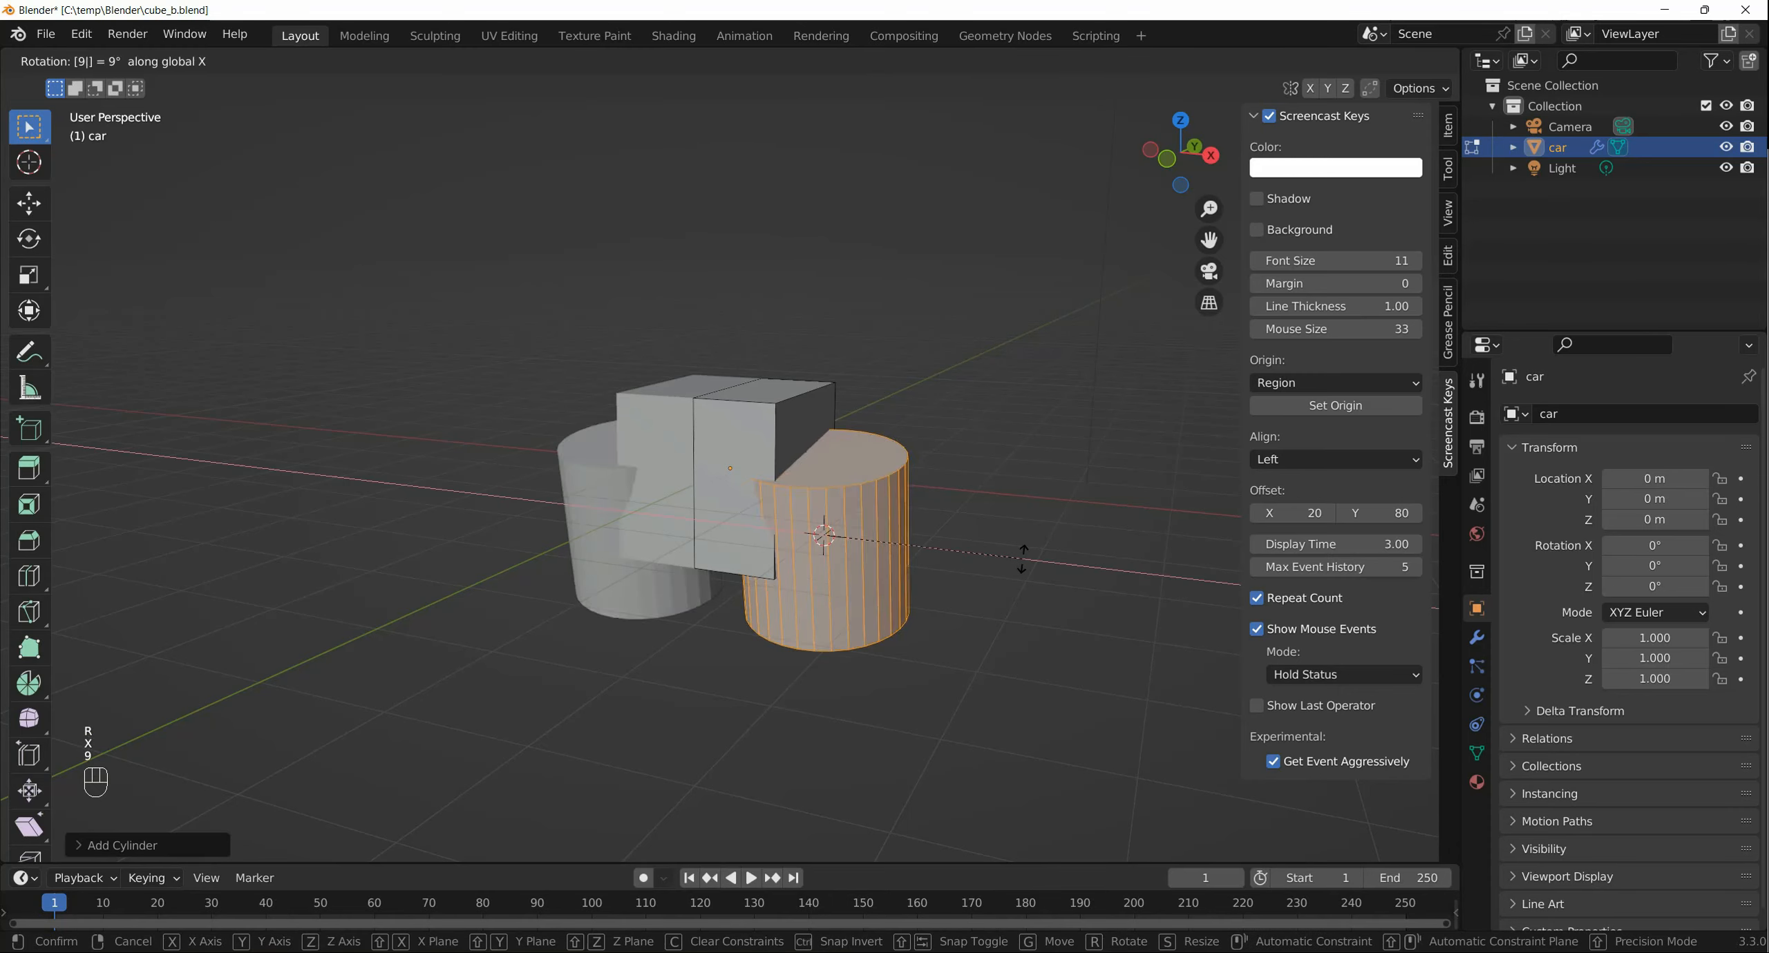
key("0")
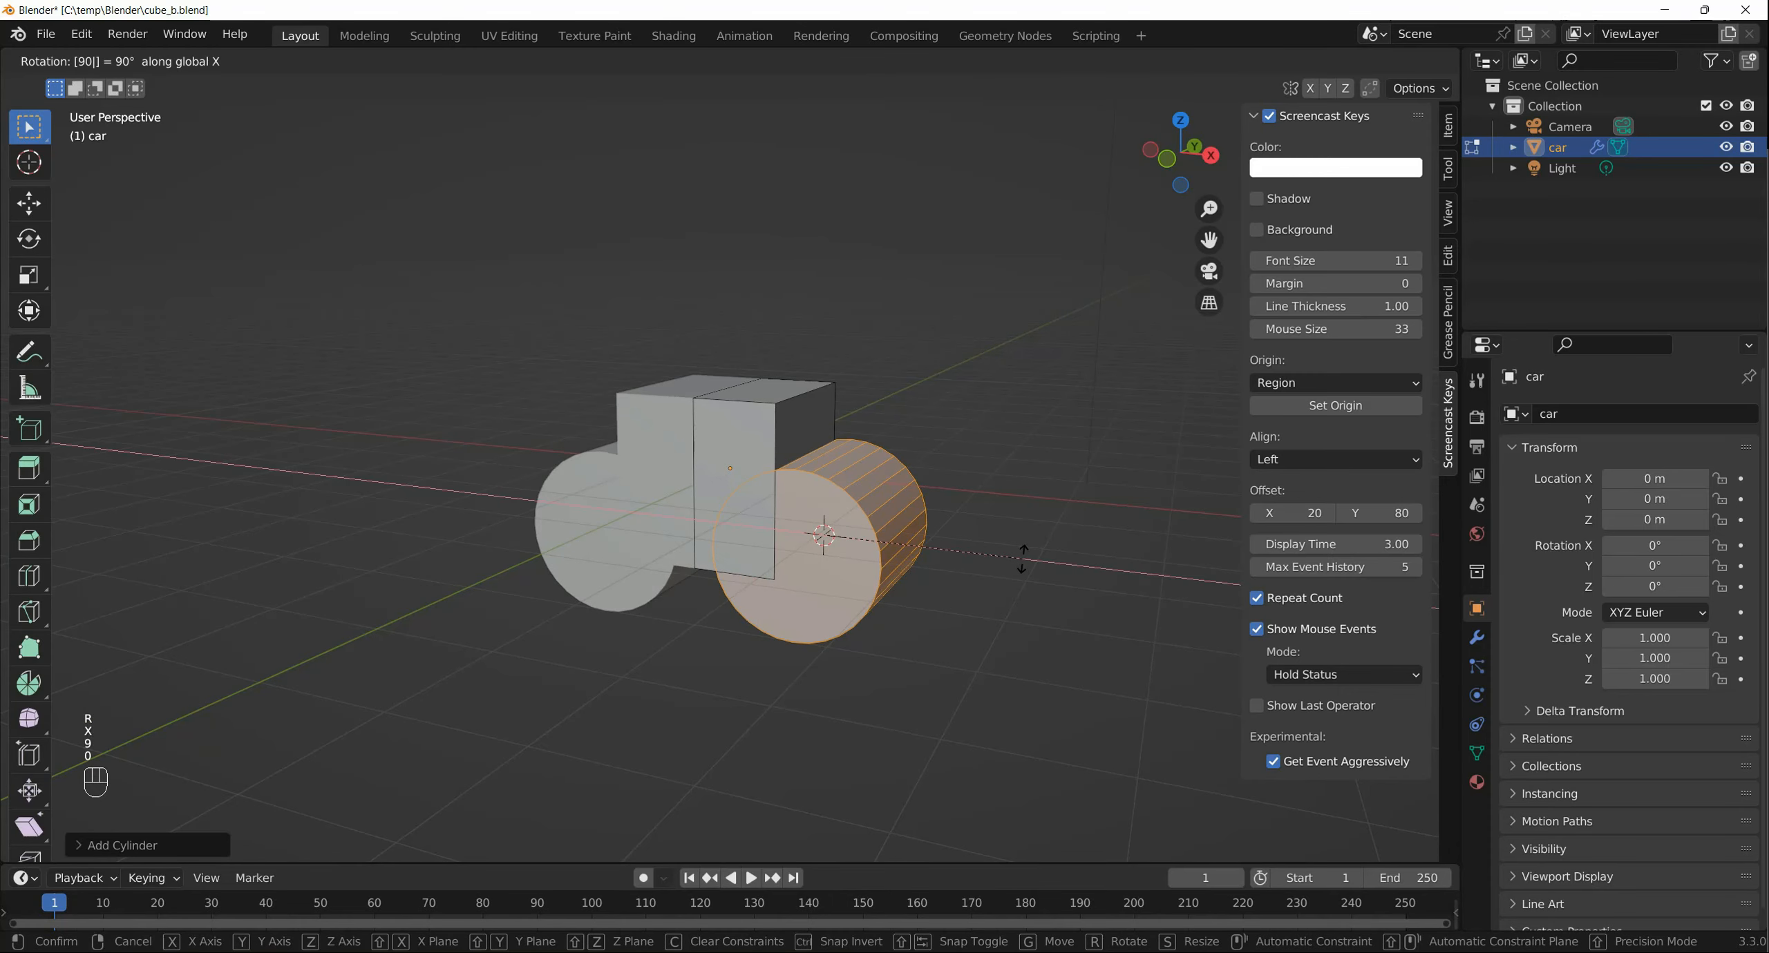
key("Escape")
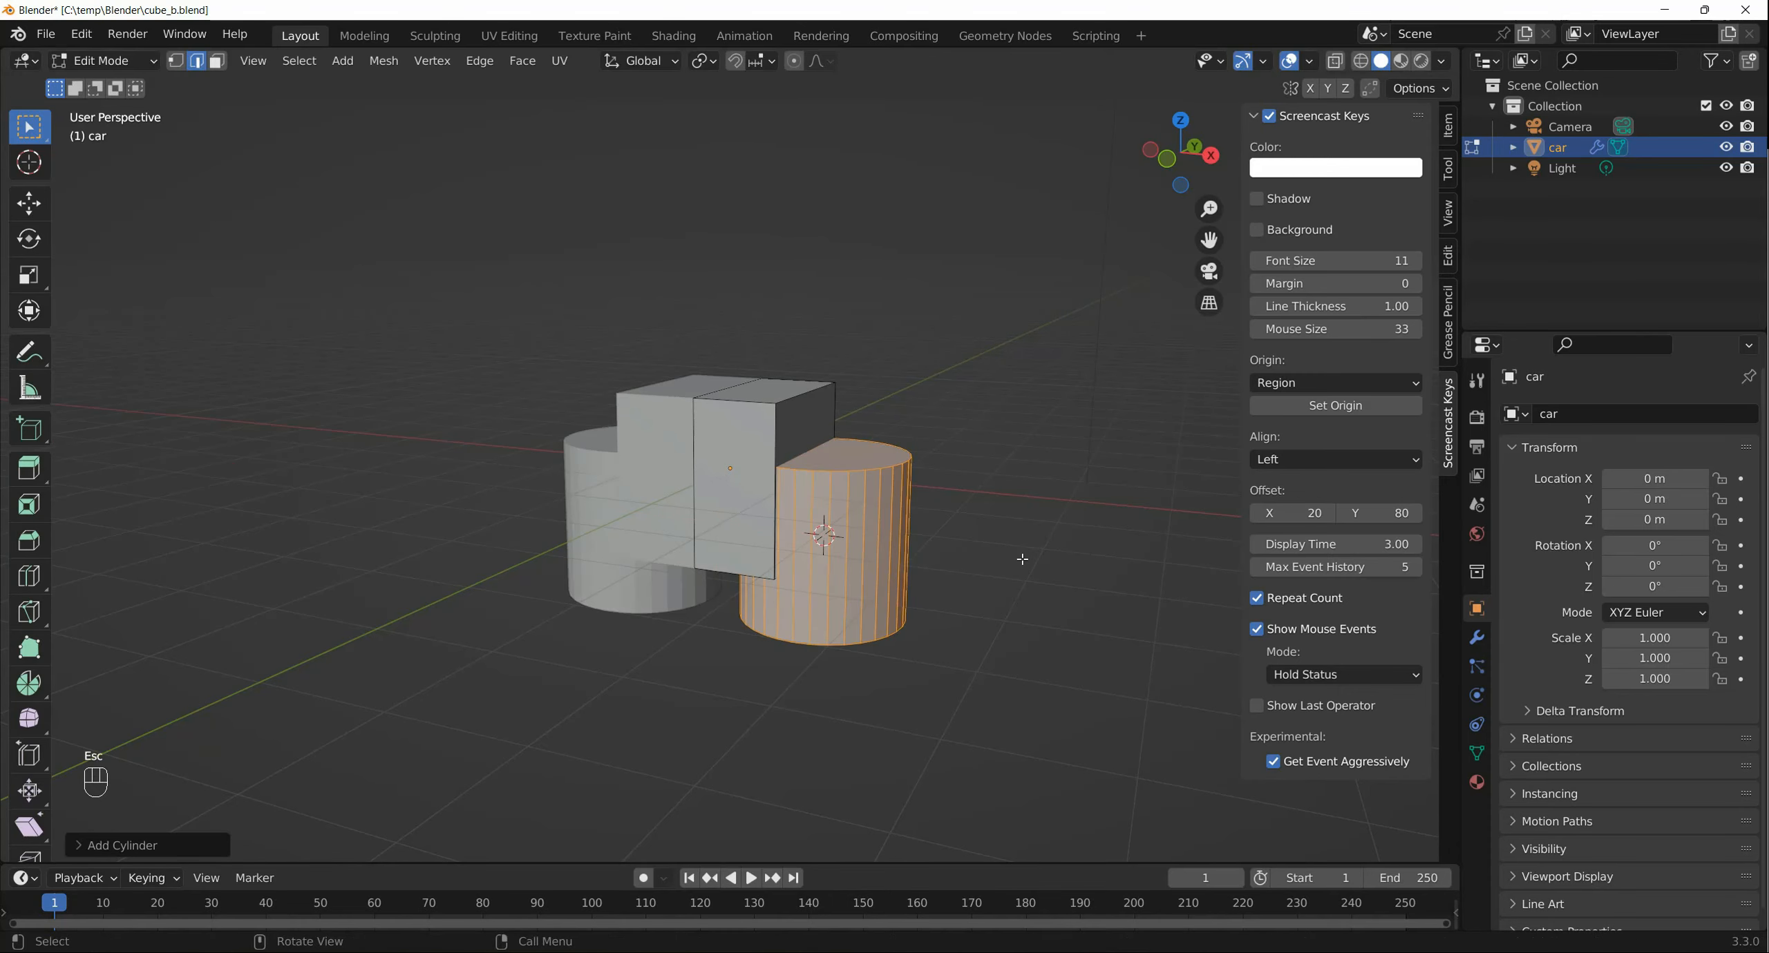
Rotate the cylinder 90° about the global Y axis and scale it along X into a thin wheel disc
type("ry90")
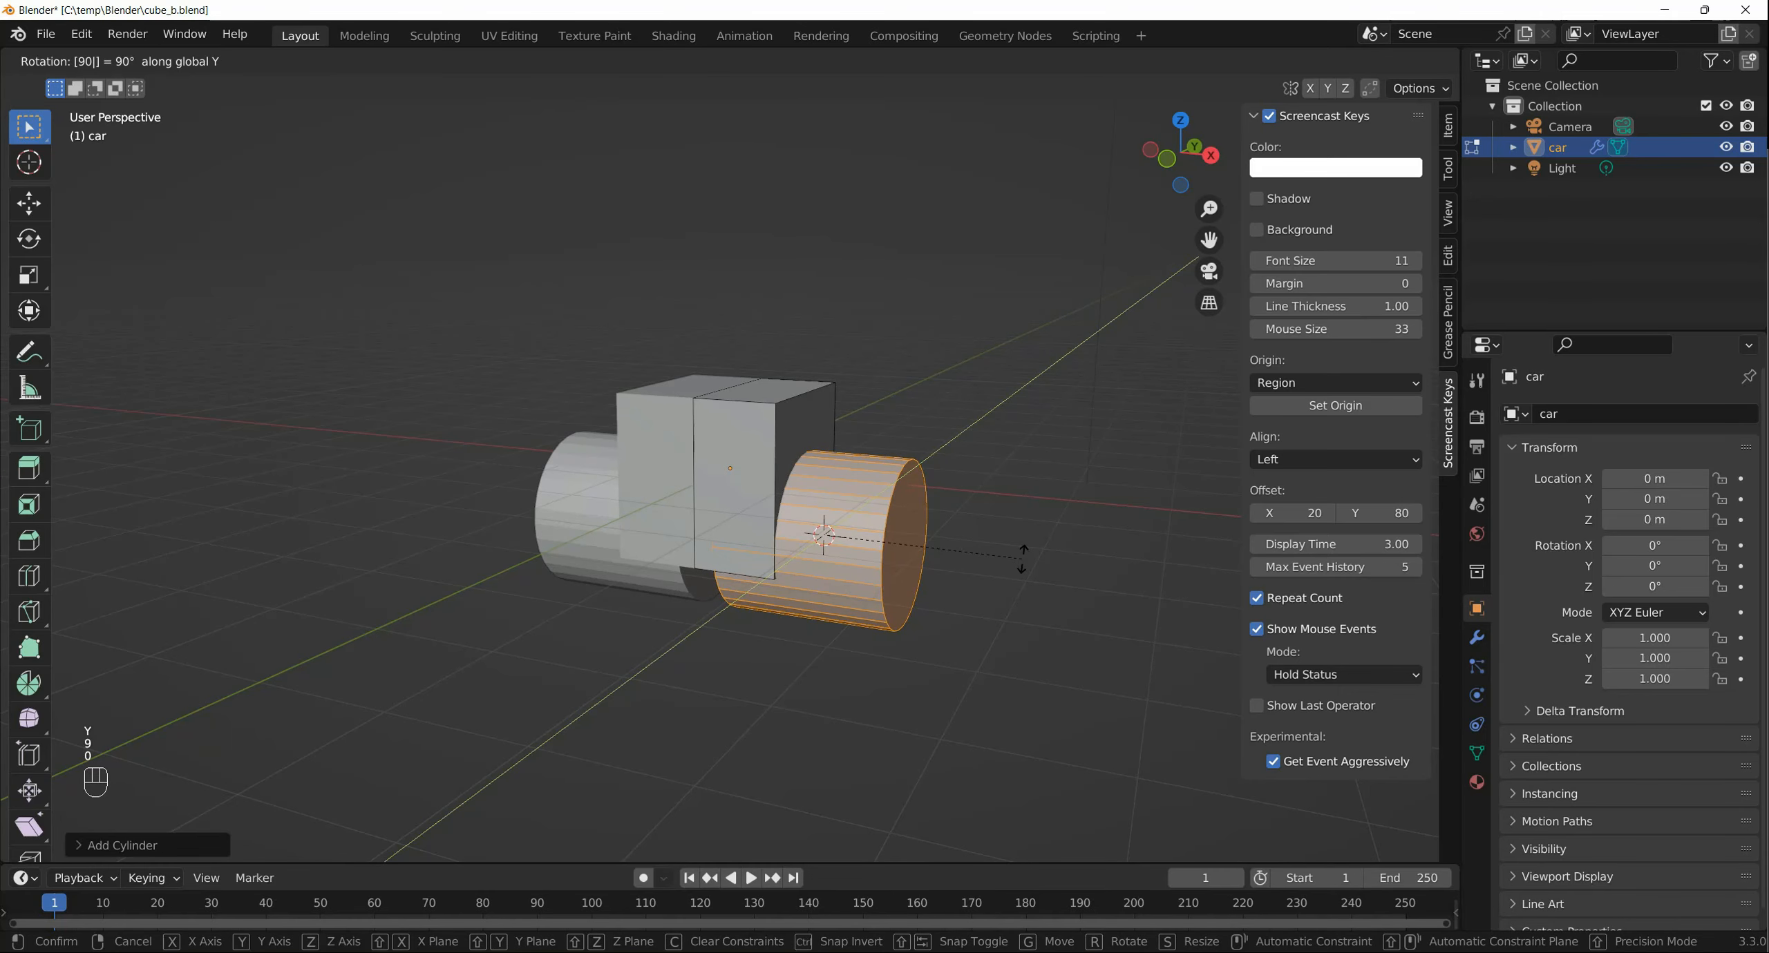
key("Return")
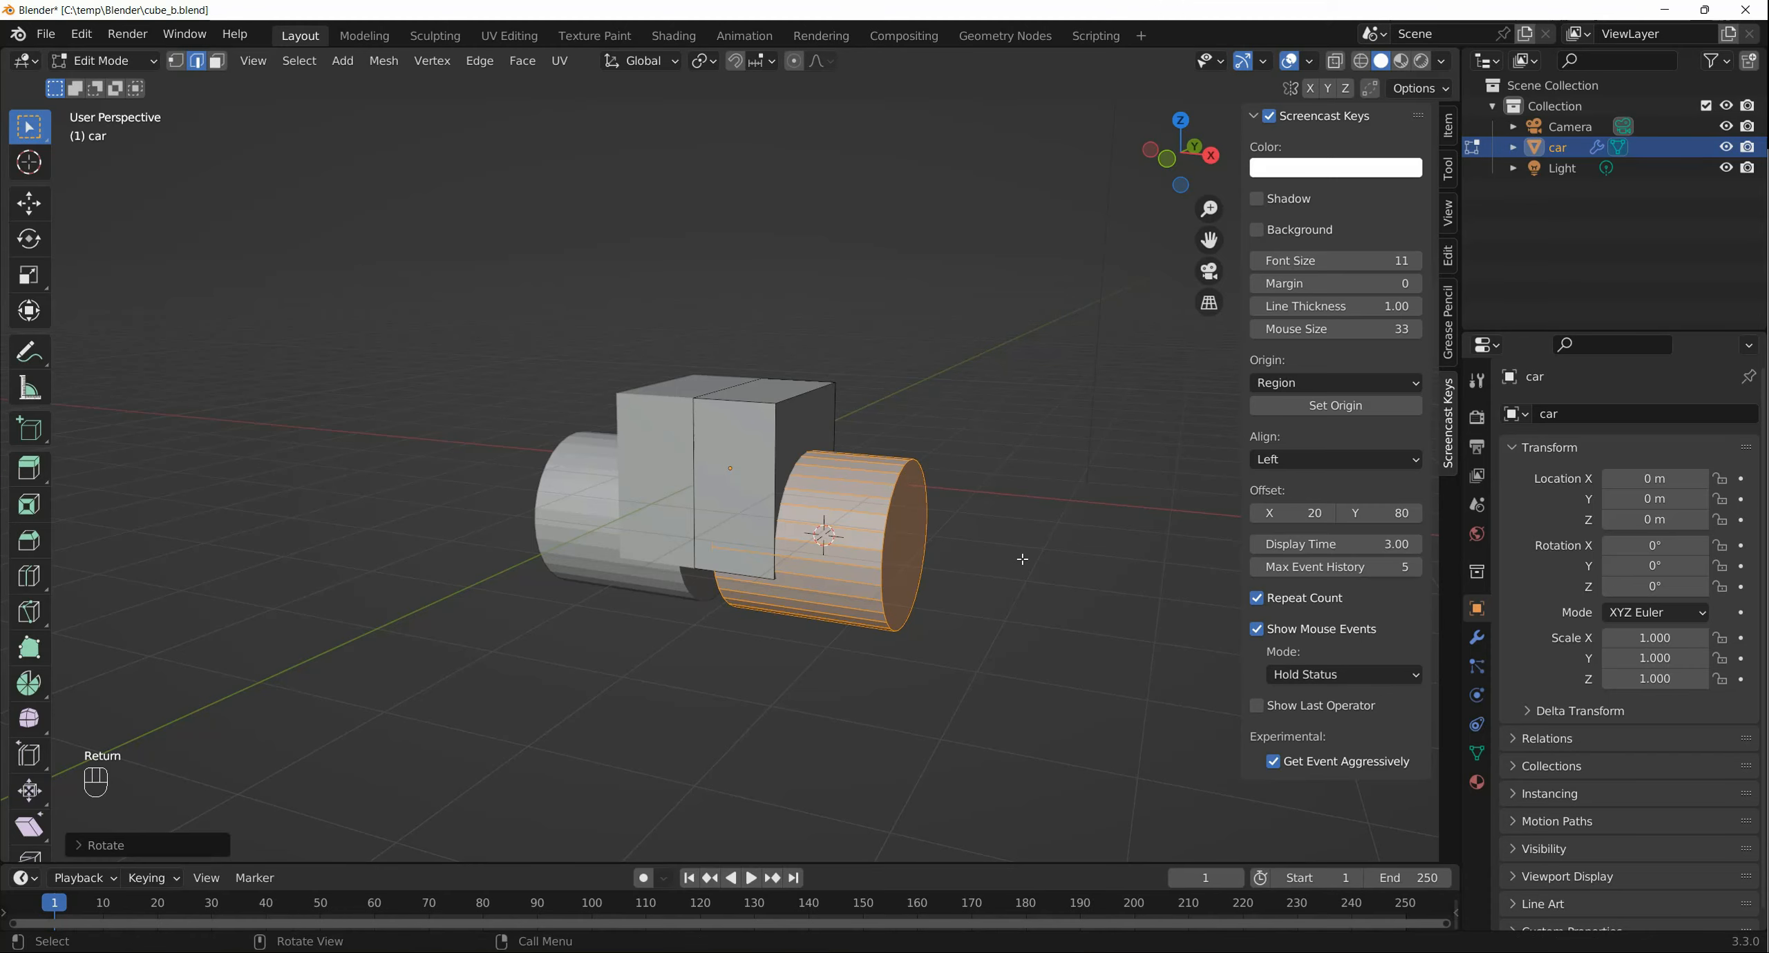
key("s")
key("x")
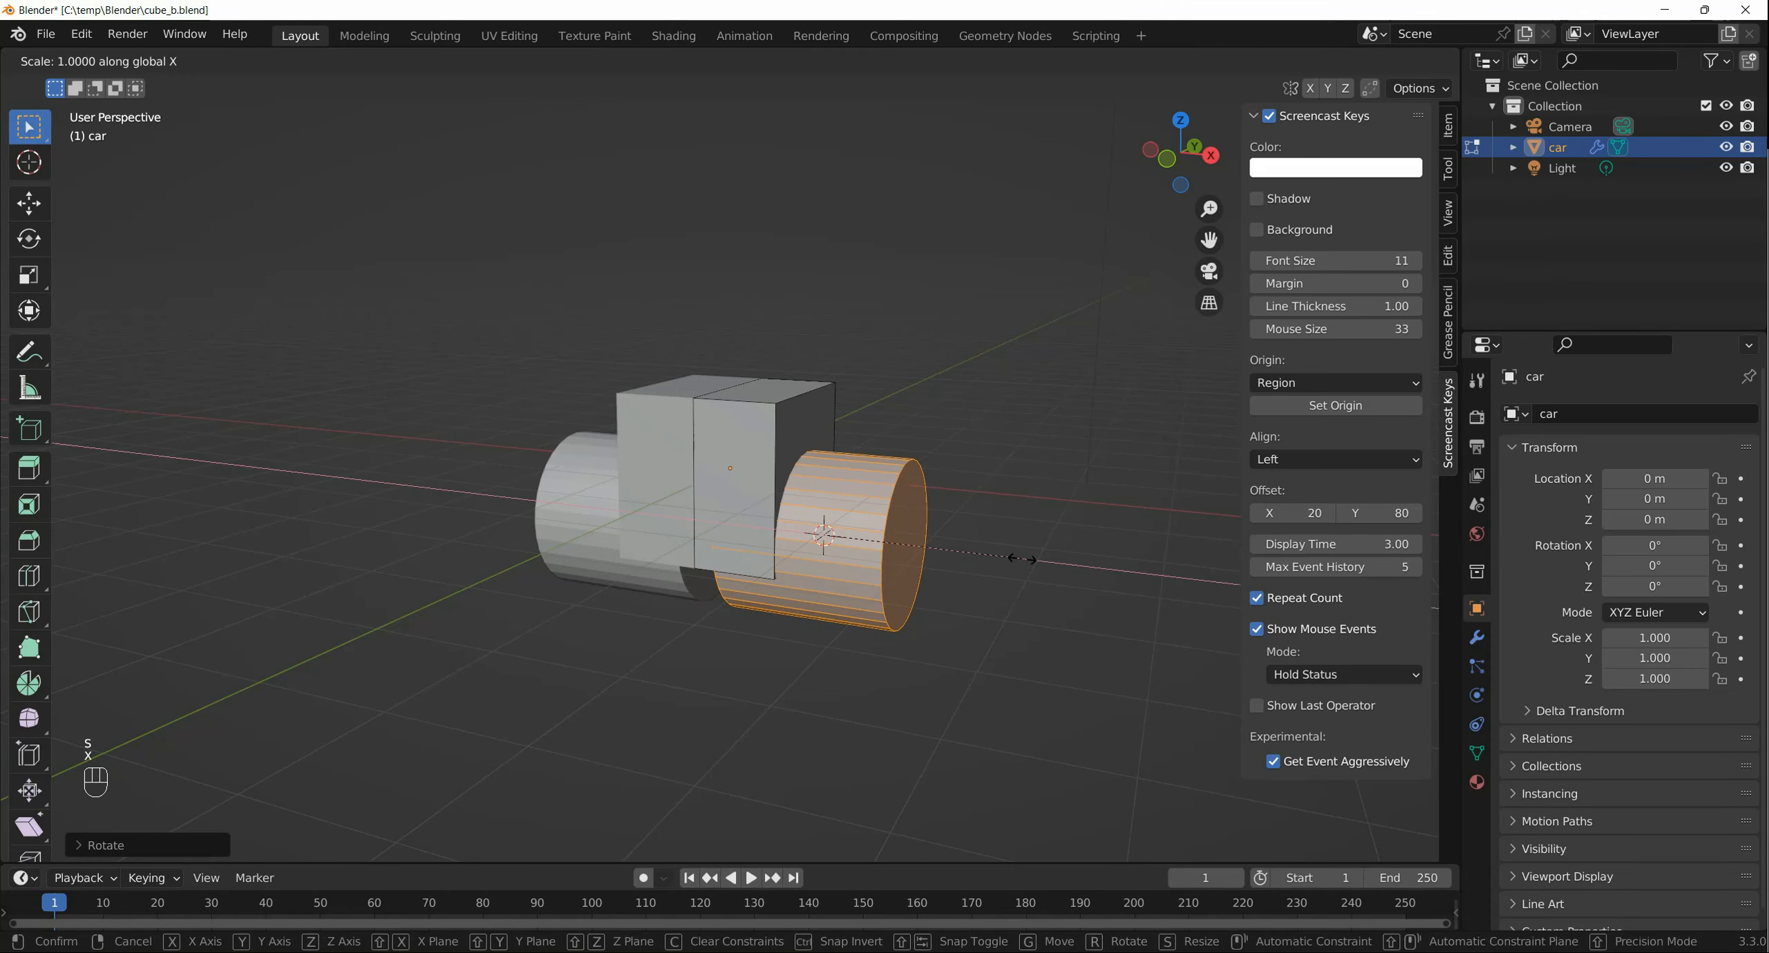
left_click(856, 550)
left_click(968, 553)
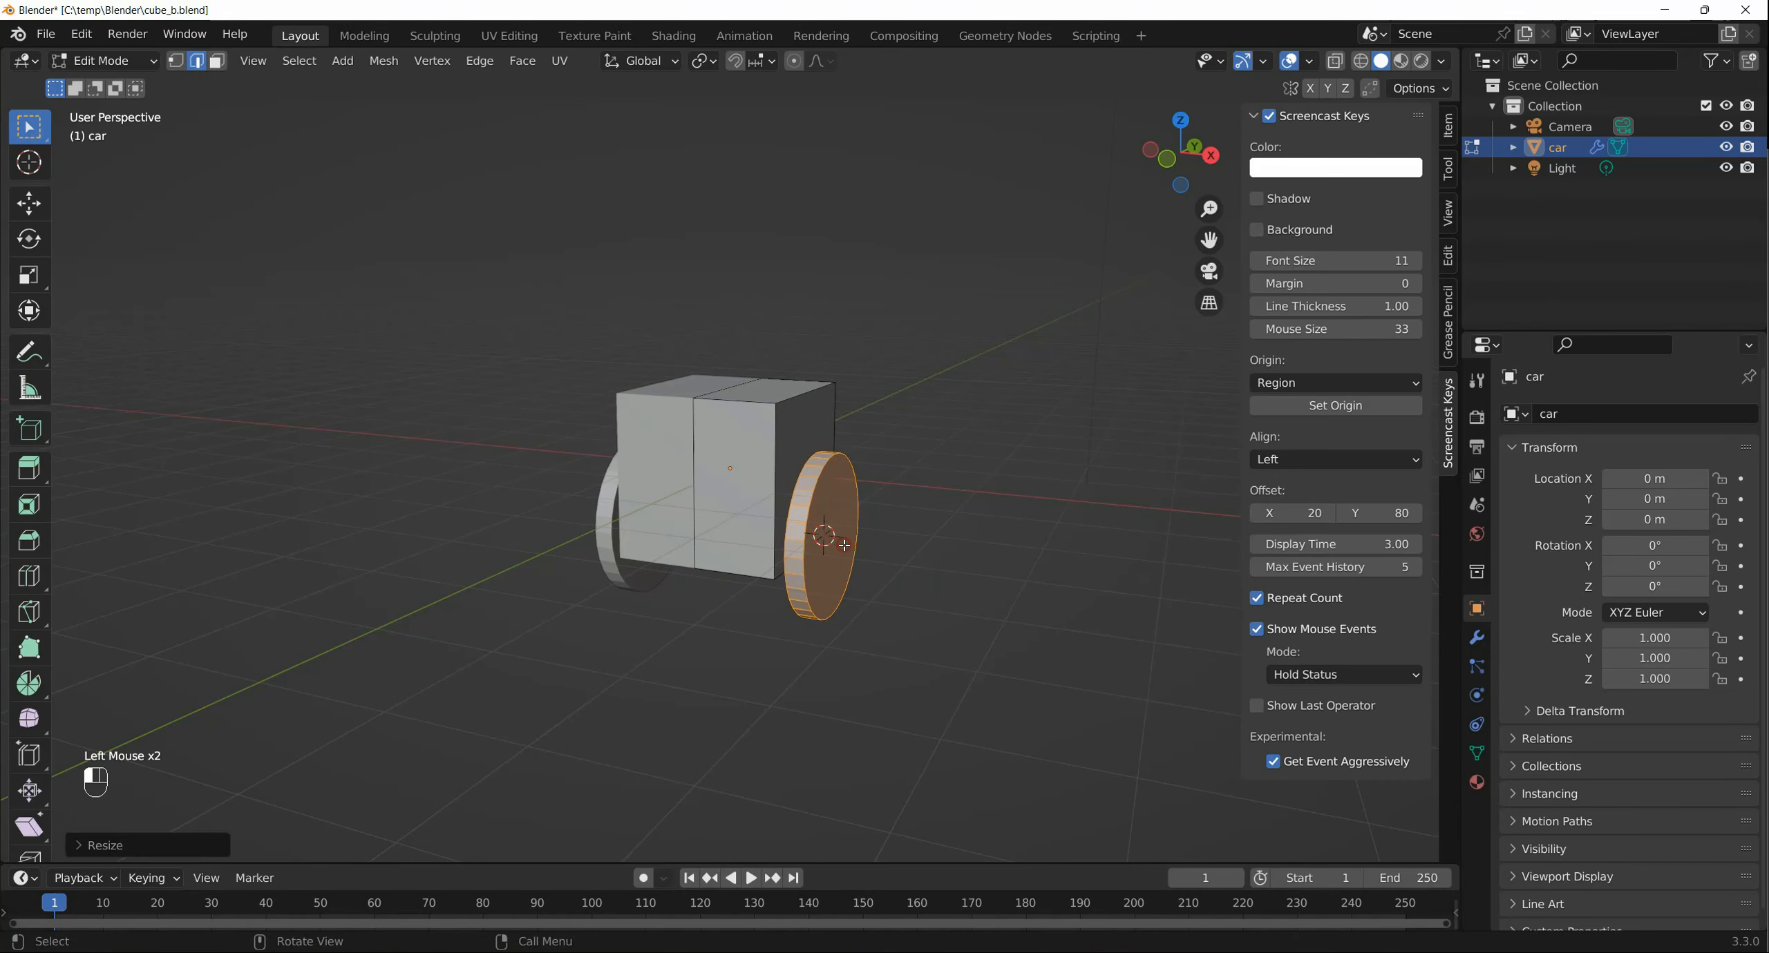
Return to Object Mode and move the car body together with its wheels as one object
middle_click_drag(898, 552, 991, 542)
key("Tab")
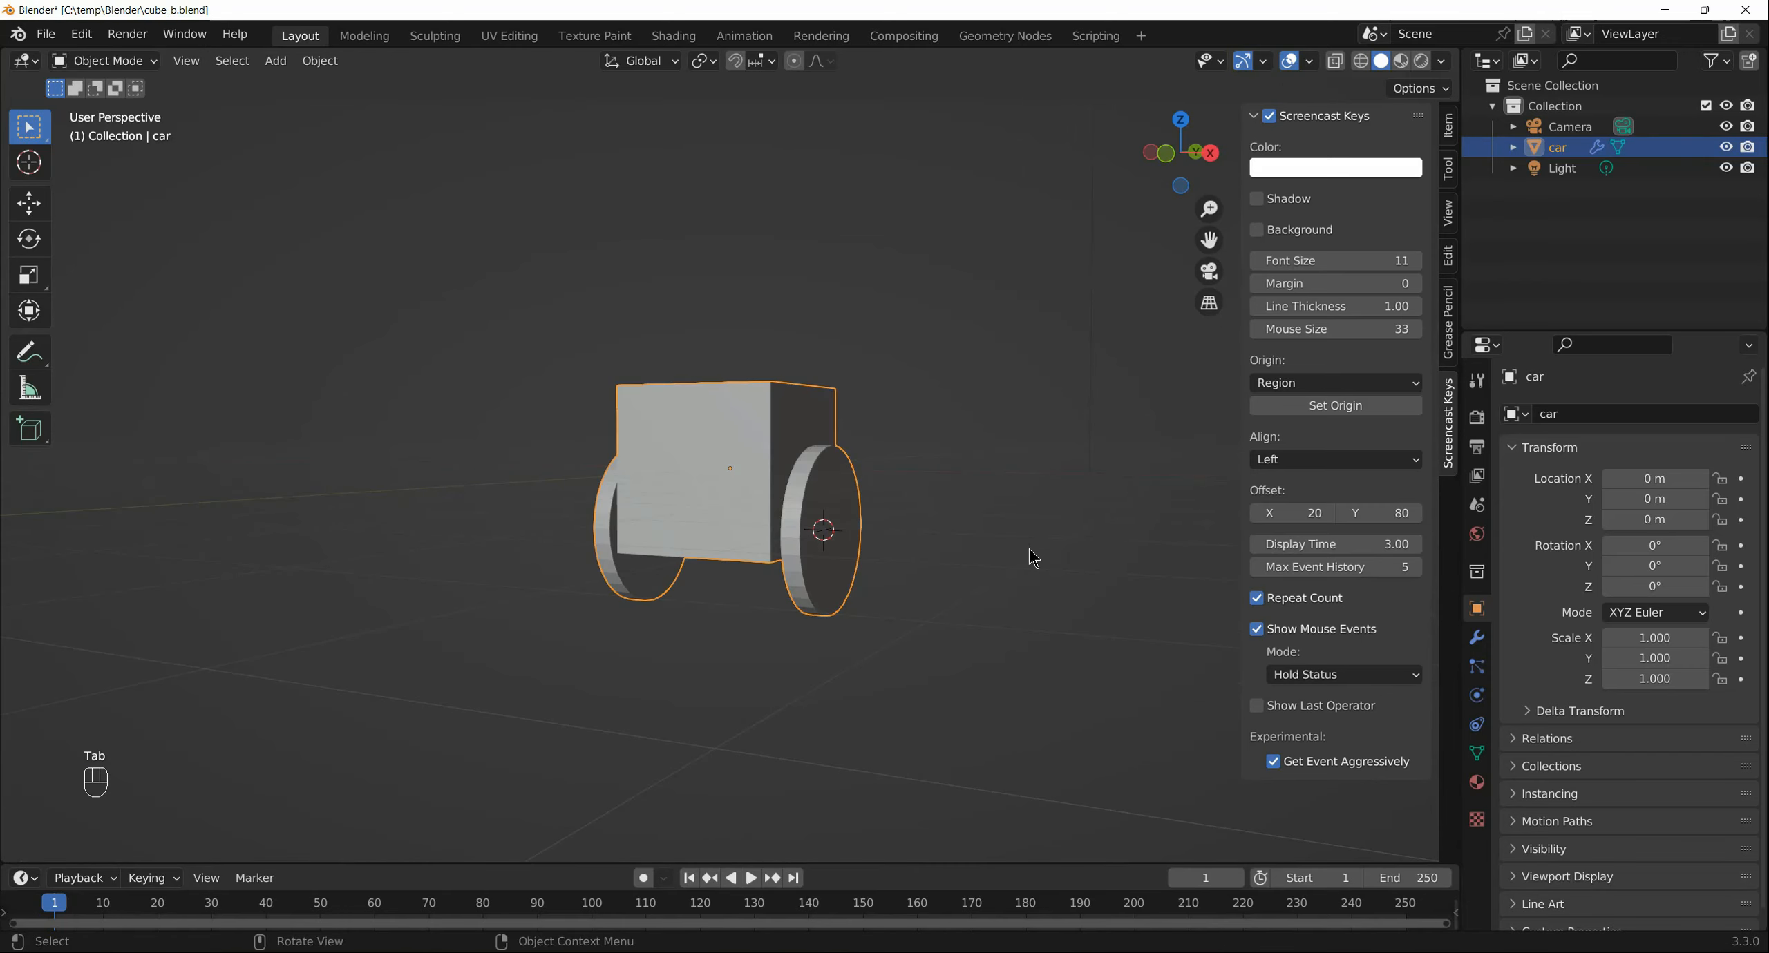
left_click(706, 440)
key("g")
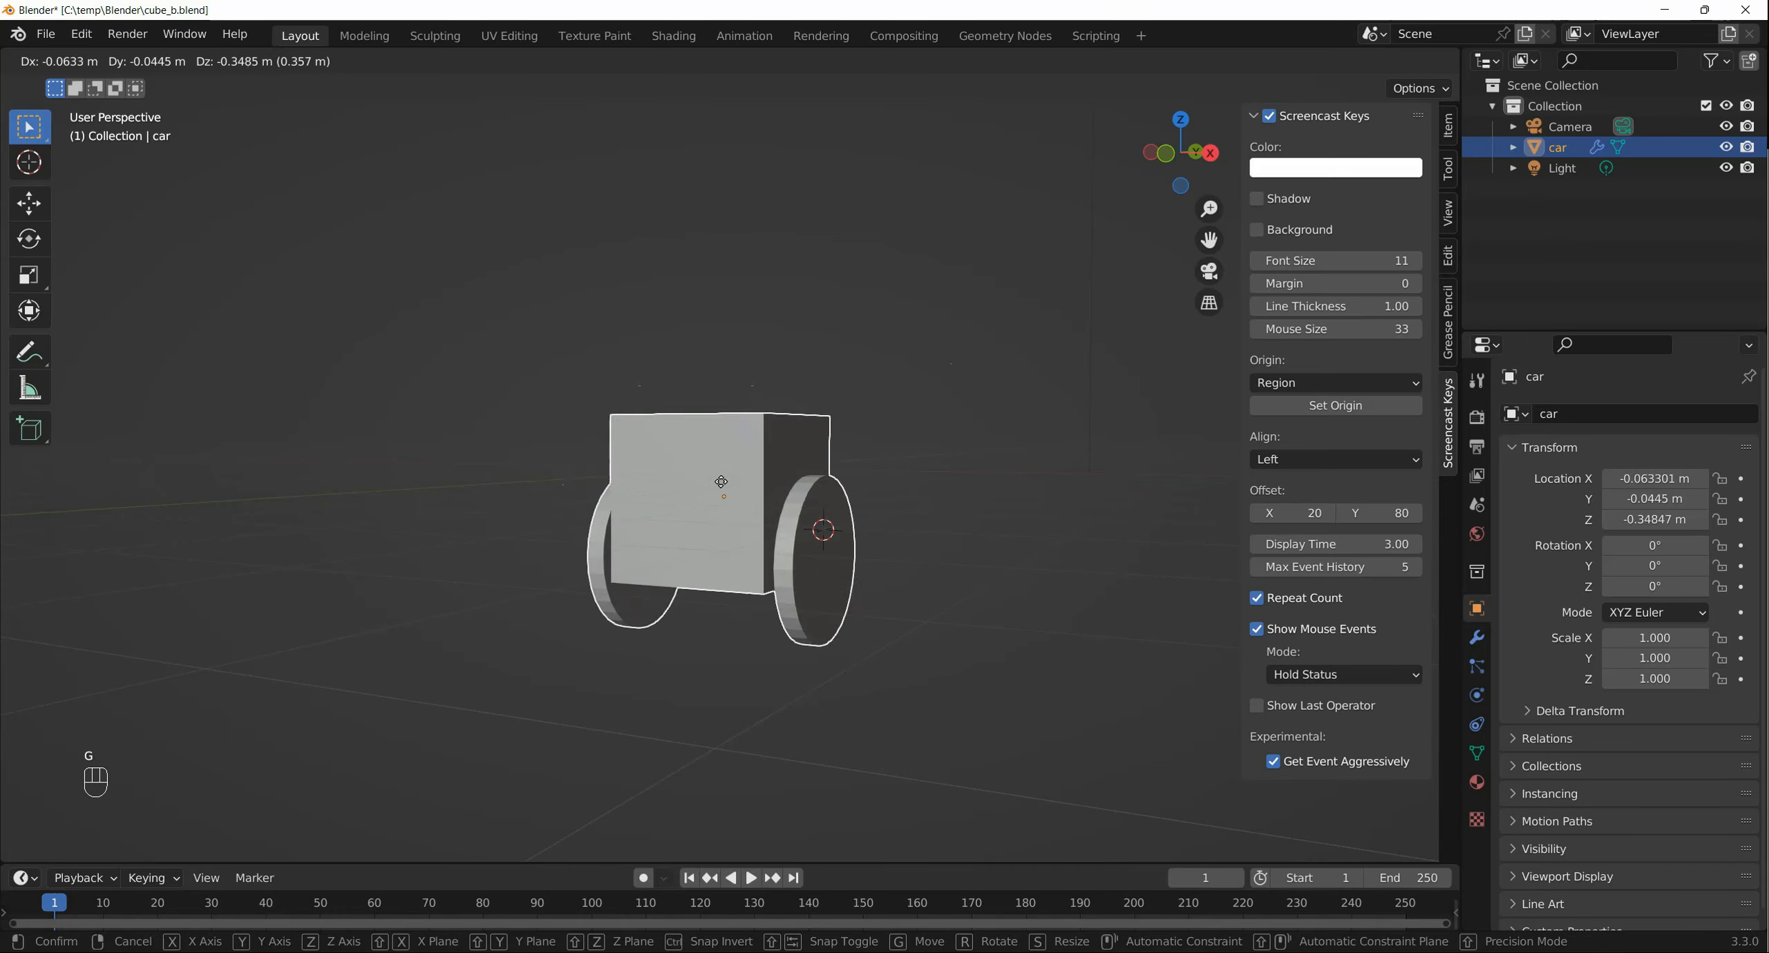
middle_click(827, 436)
middle_click_drag(827, 436, 764, 461)
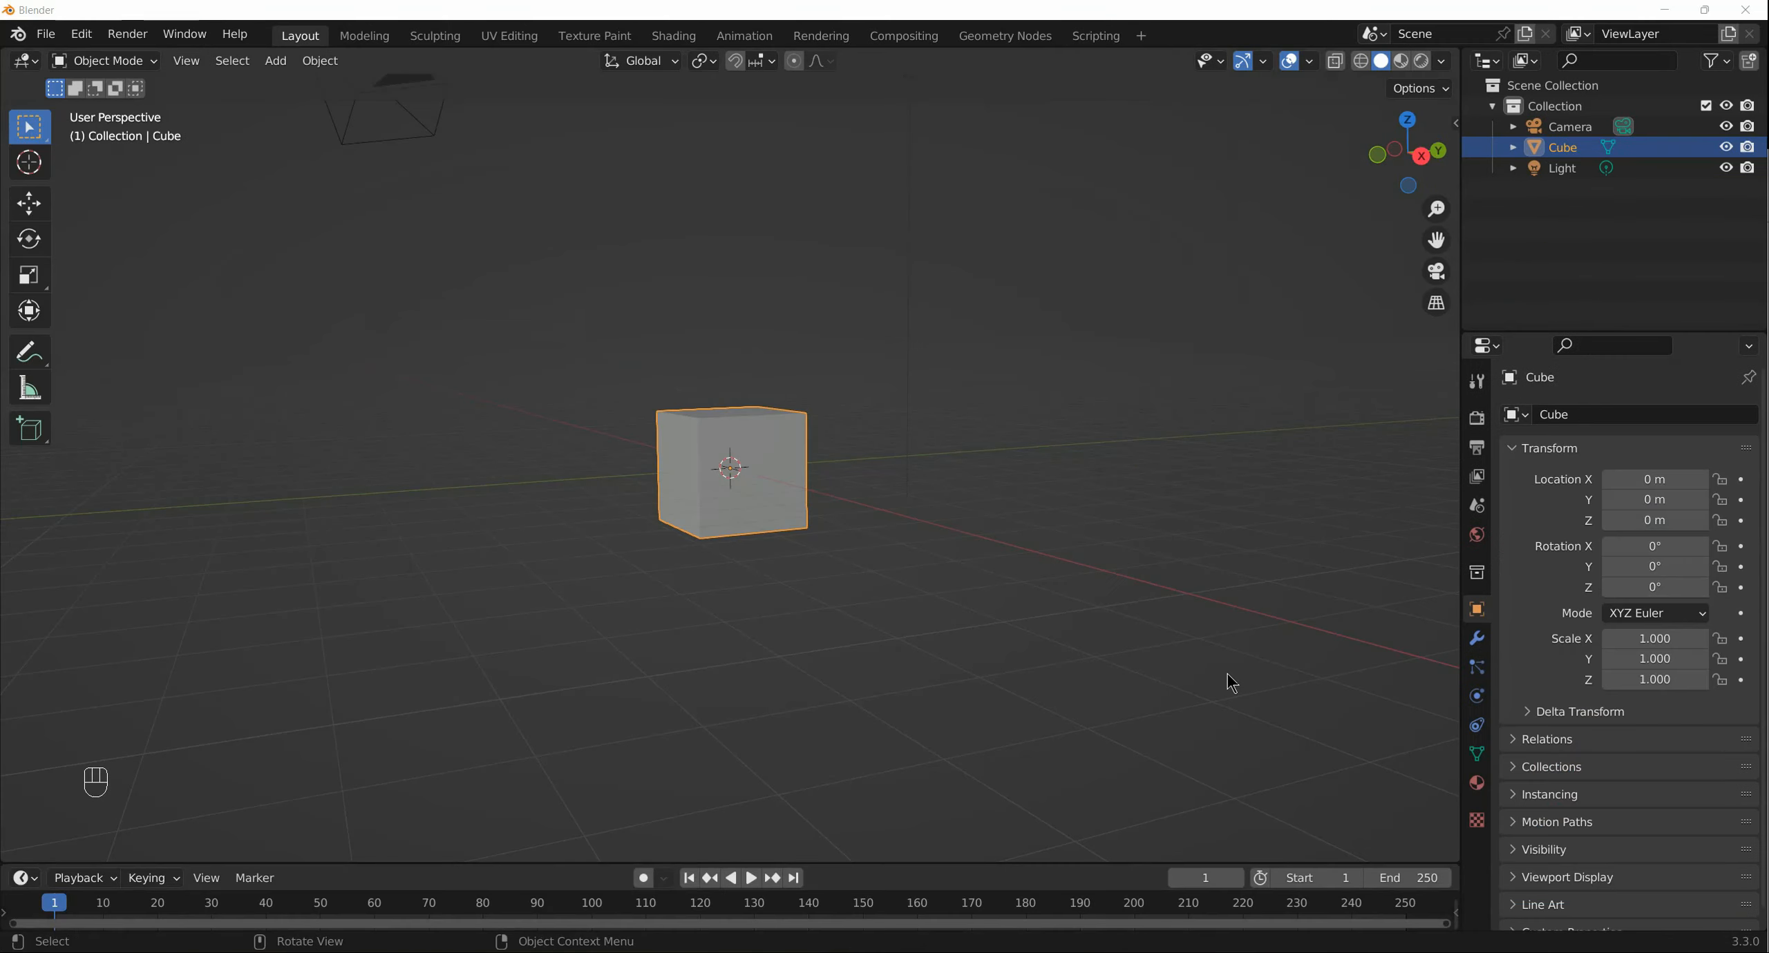
Add a cylinder inside the Cube mesh in Edit Mode and move it down along Z below the cube
middle_click_drag(743, 520, 790, 478)
scroll(787, 477, "up", 2)
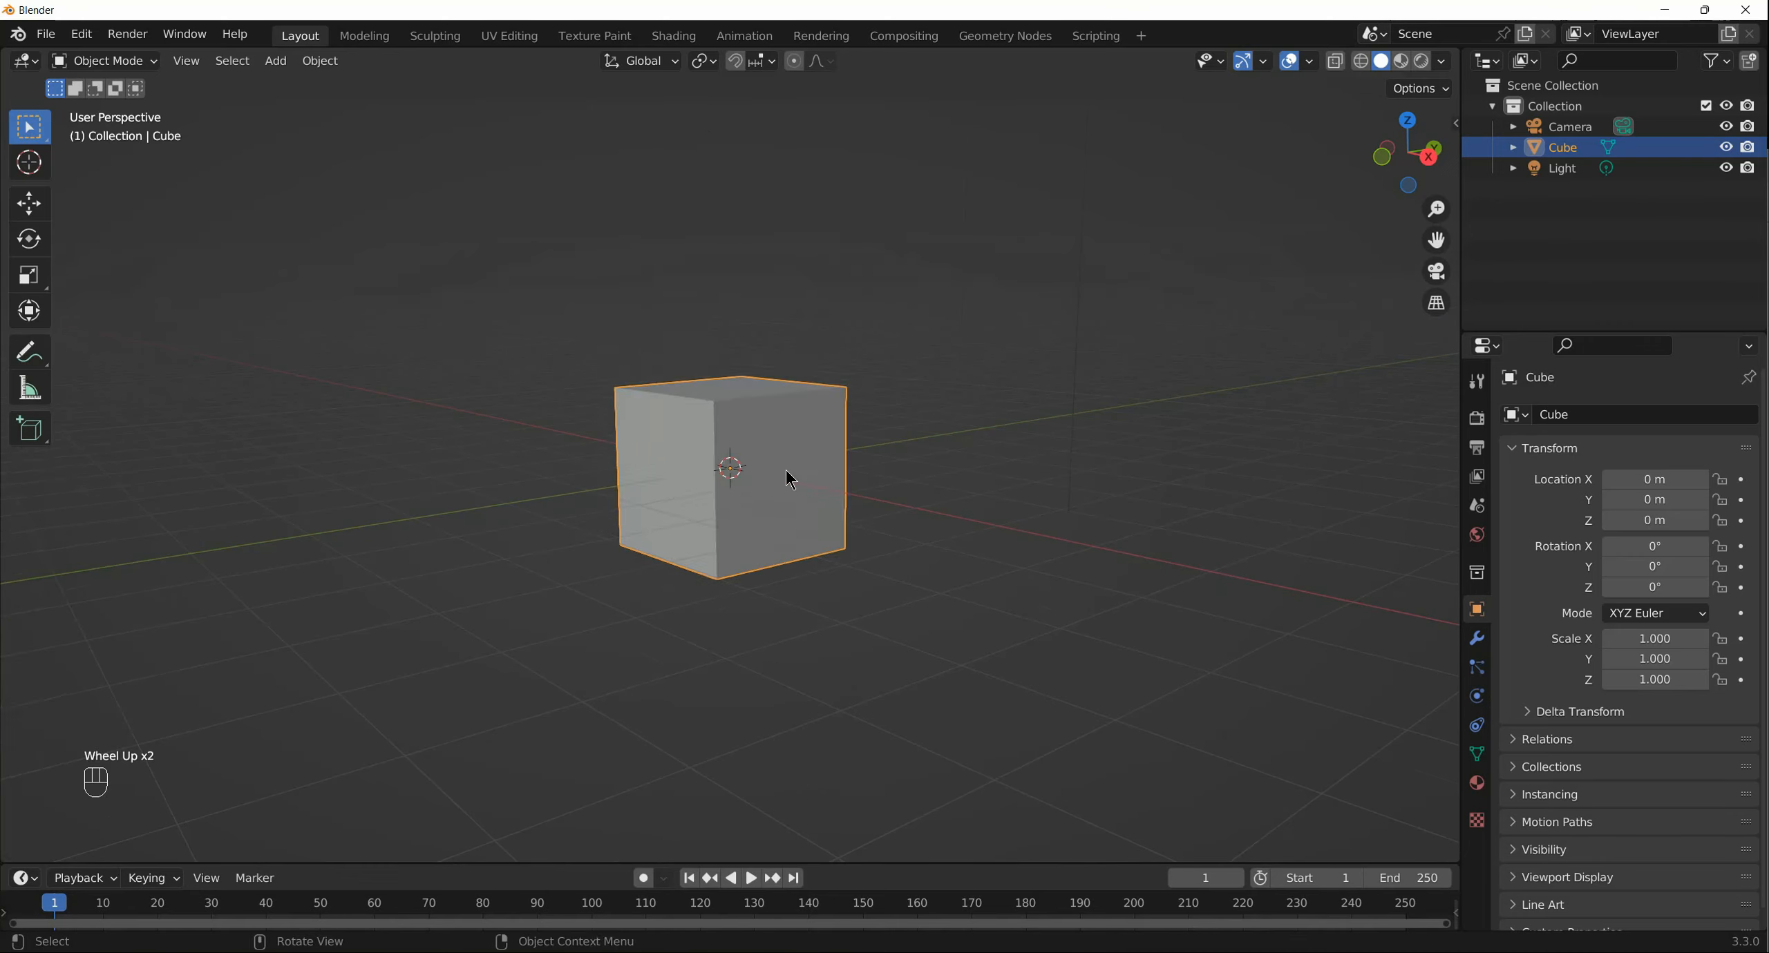
key("Tab")
key("shift+a")
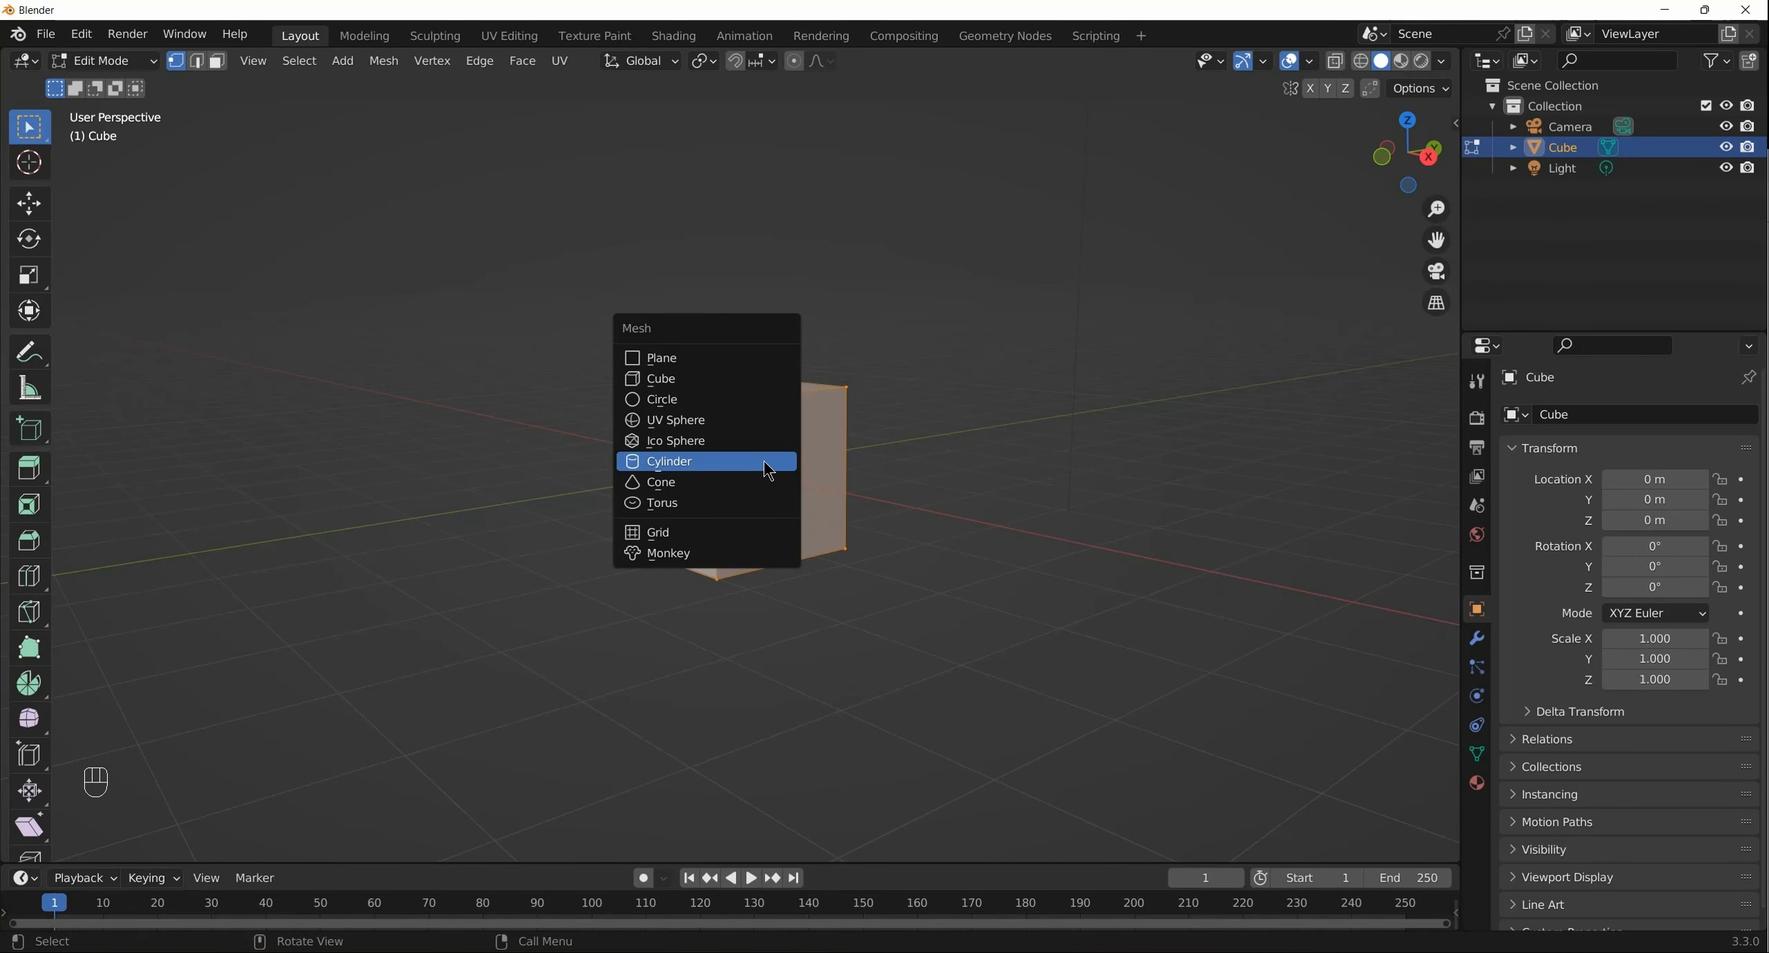
left_click(764, 461)
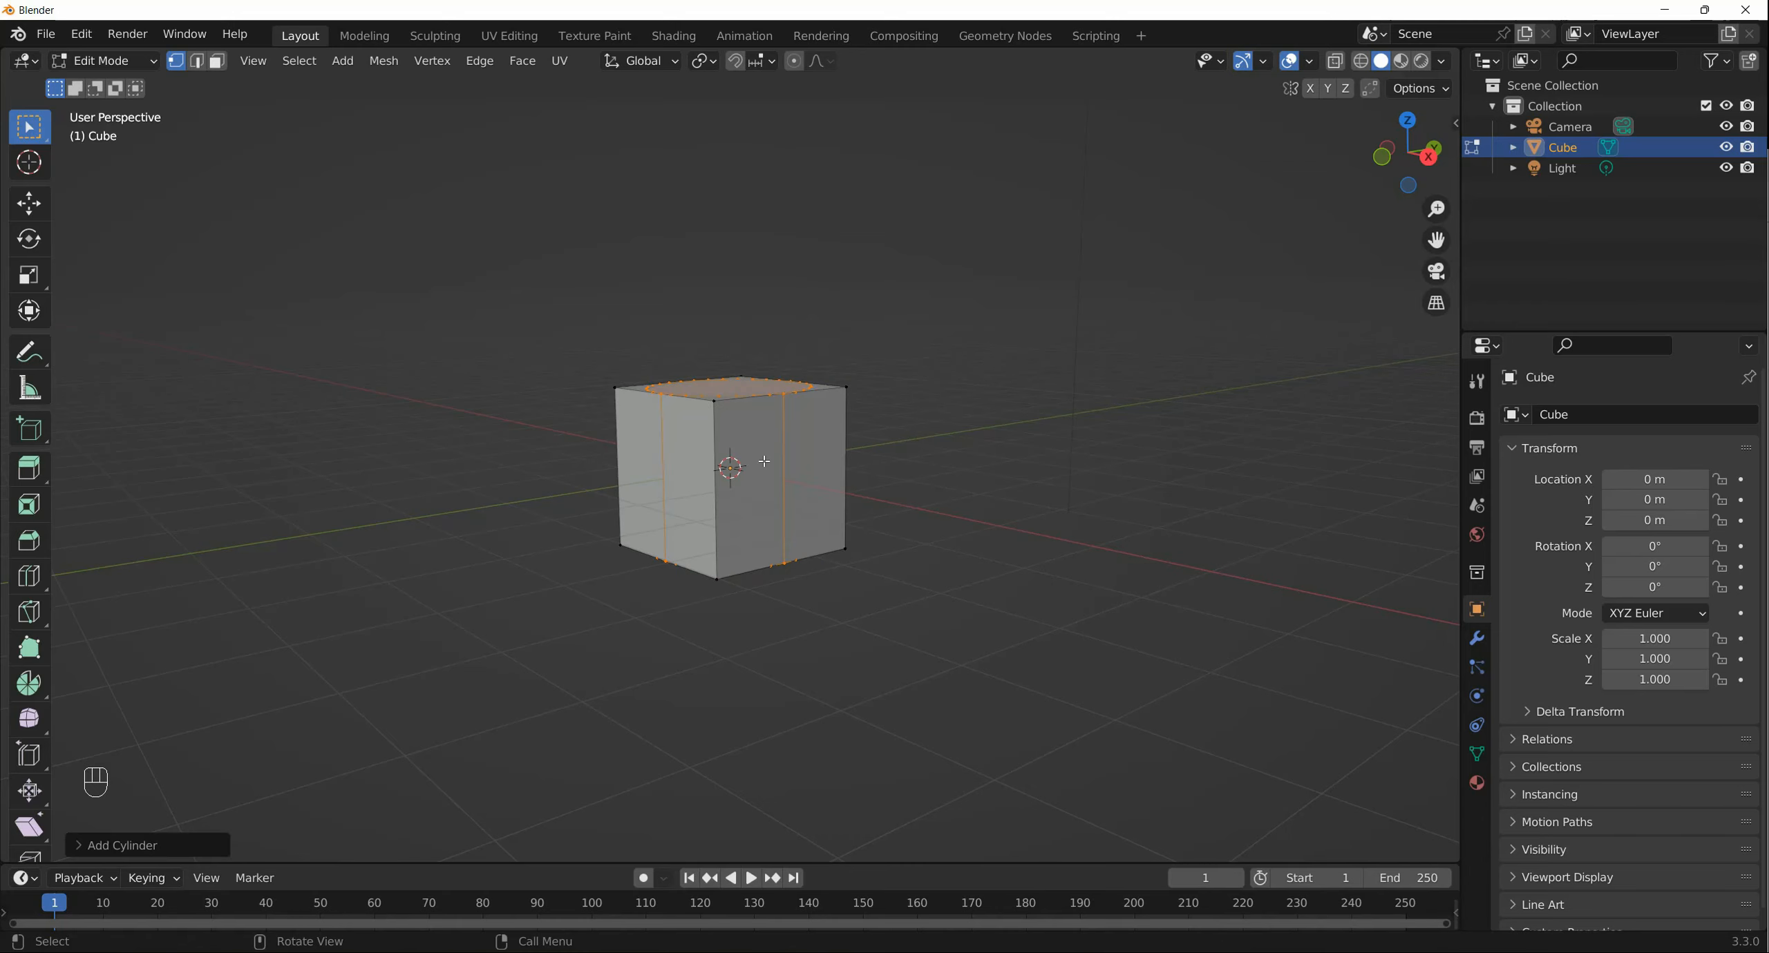
key("g")
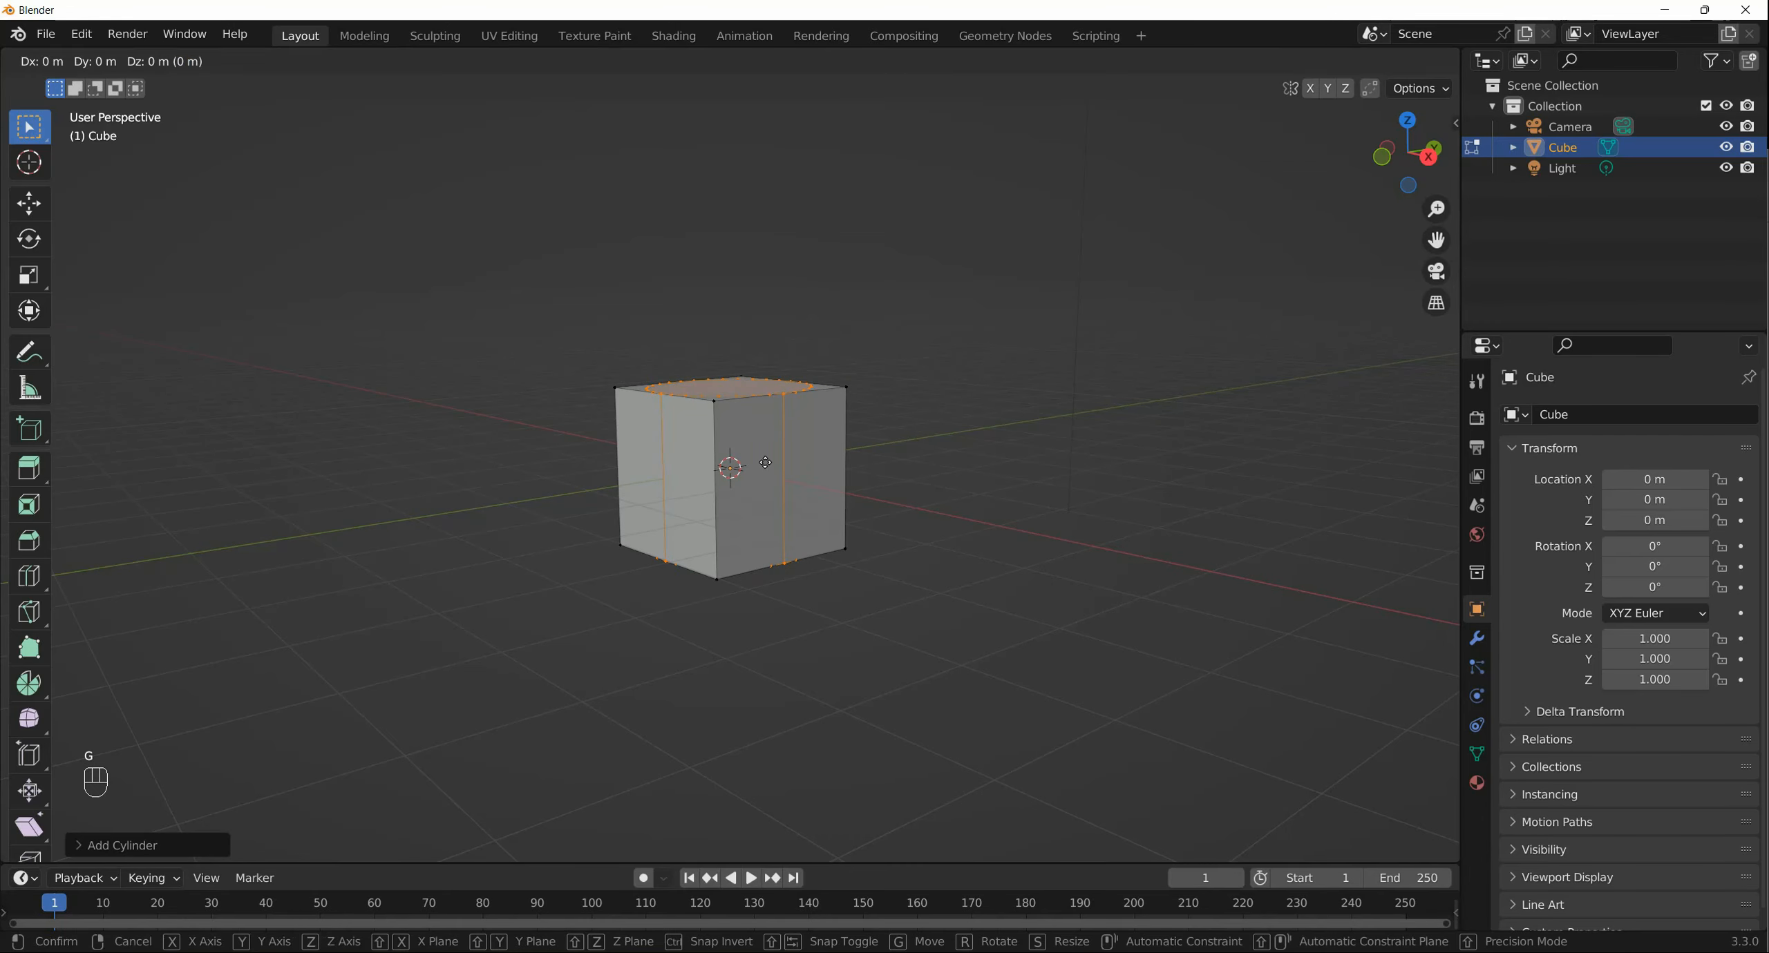
key("z")
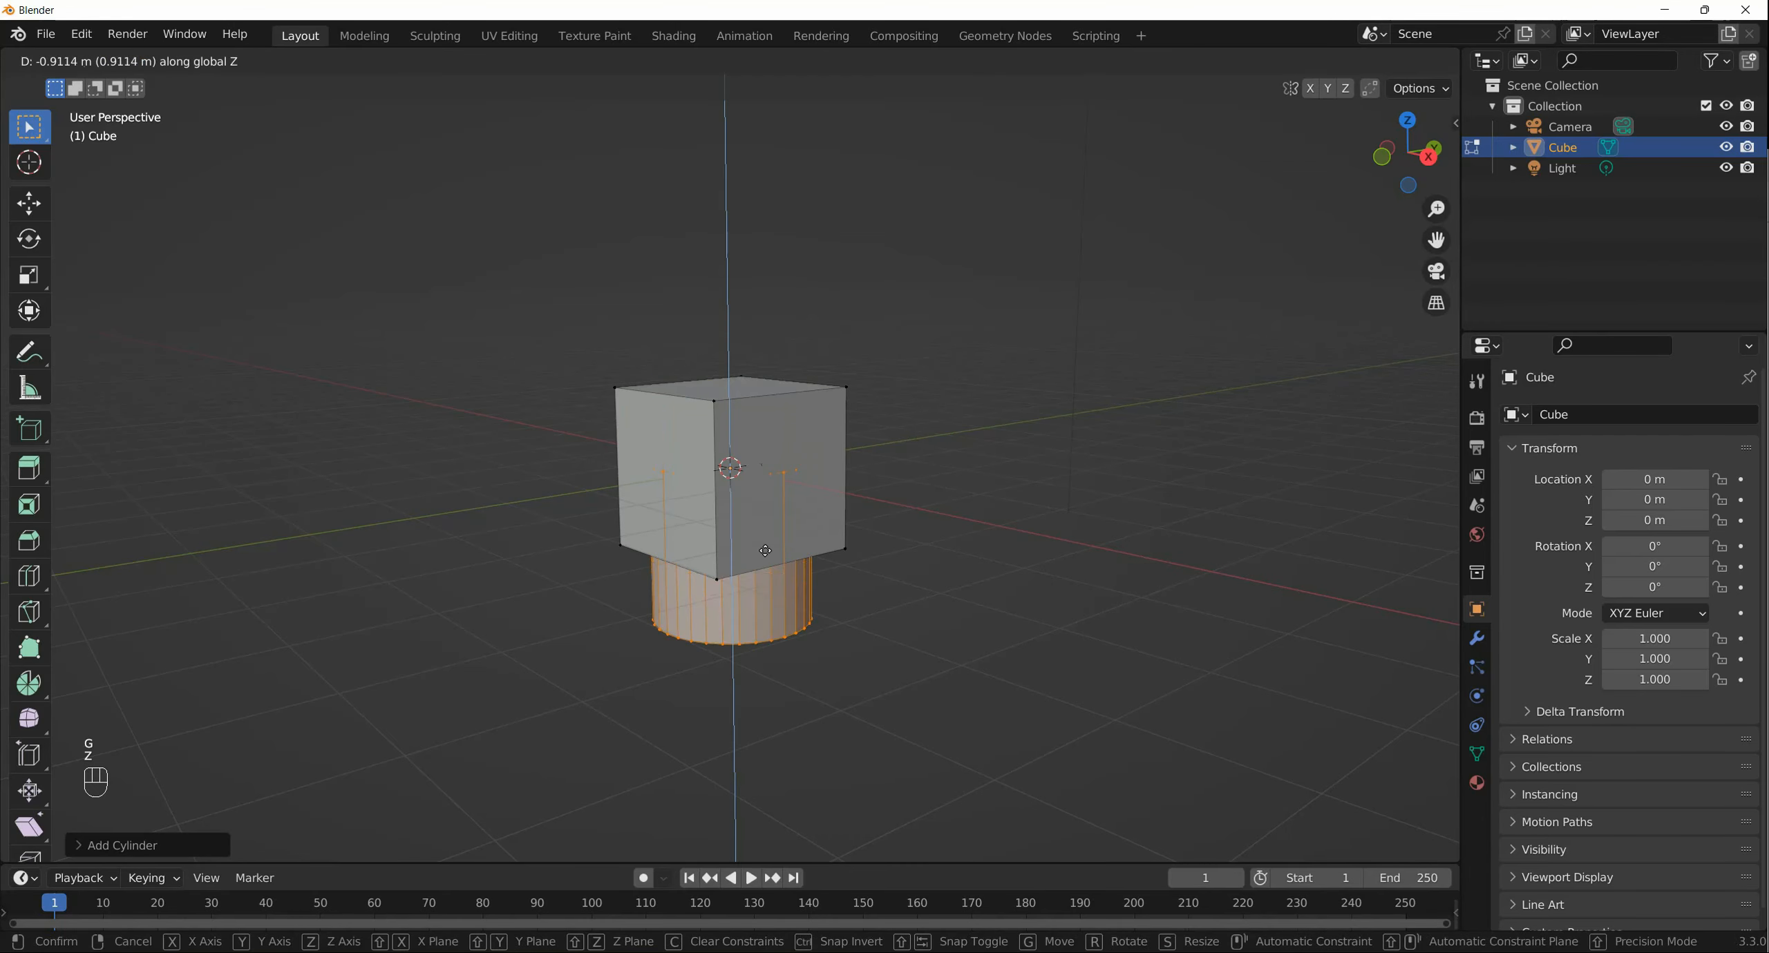
left_click(774, 643)
Show the mesh in wireframe and rotate the cylinder 90° about the global Y axis
middle_click_drag(902, 626, 906, 623)
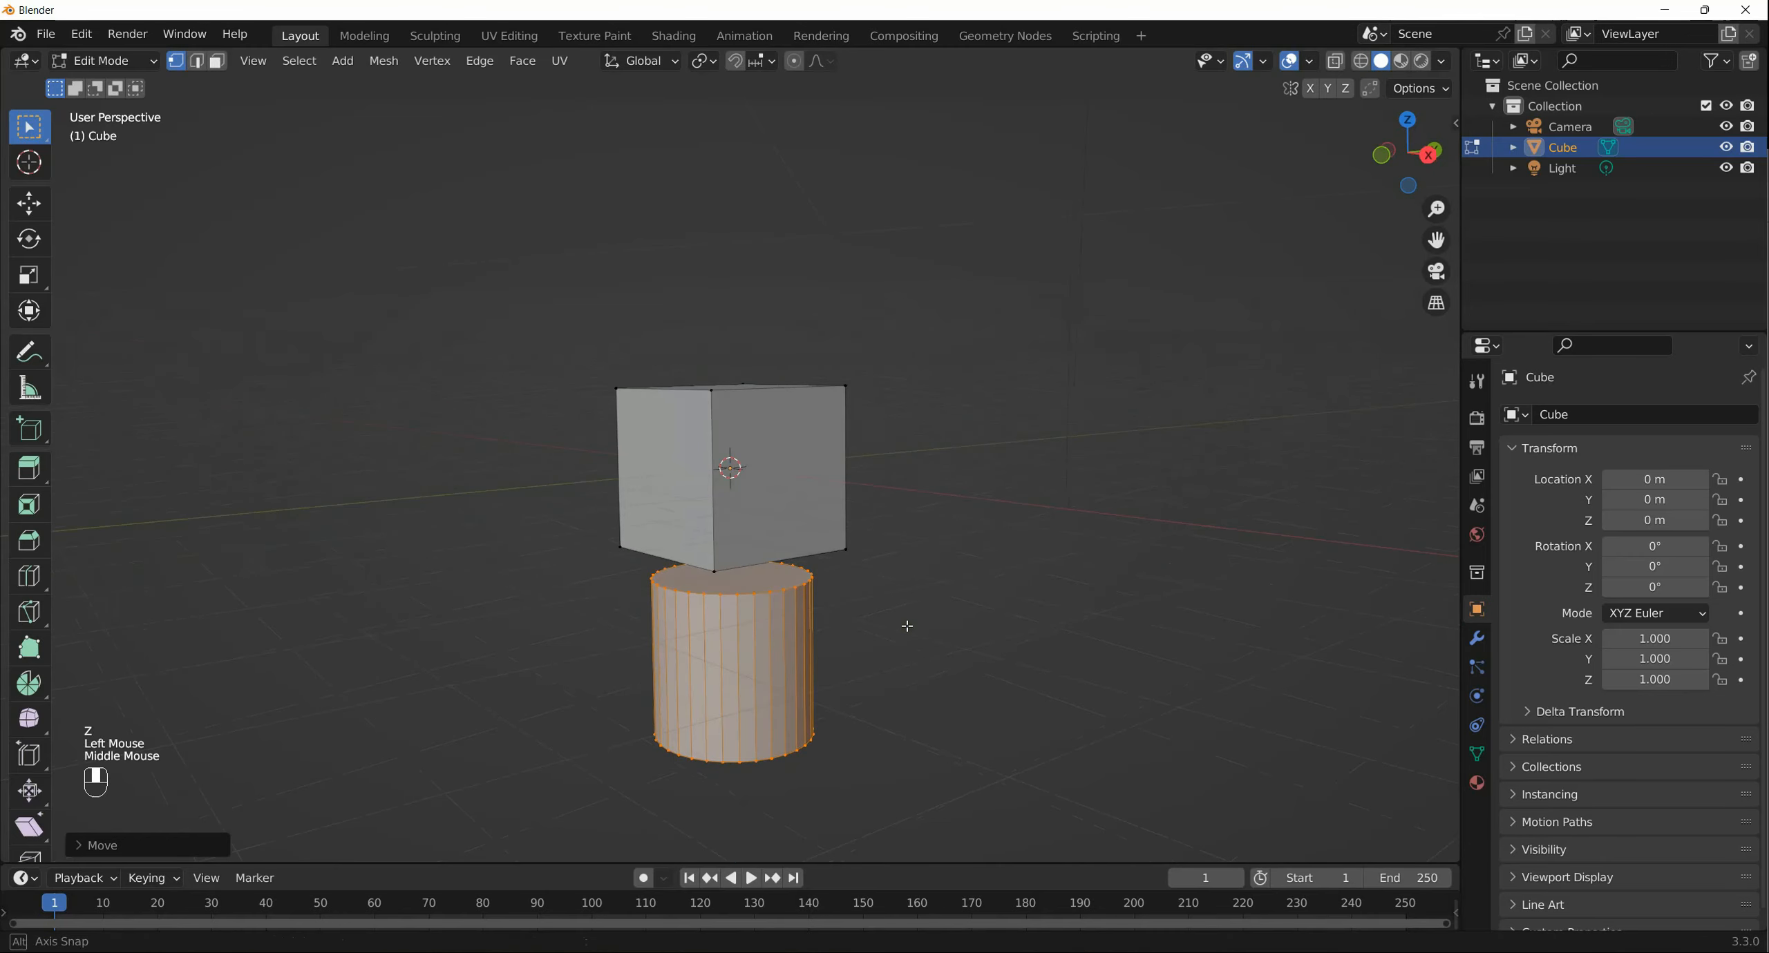
key("r")
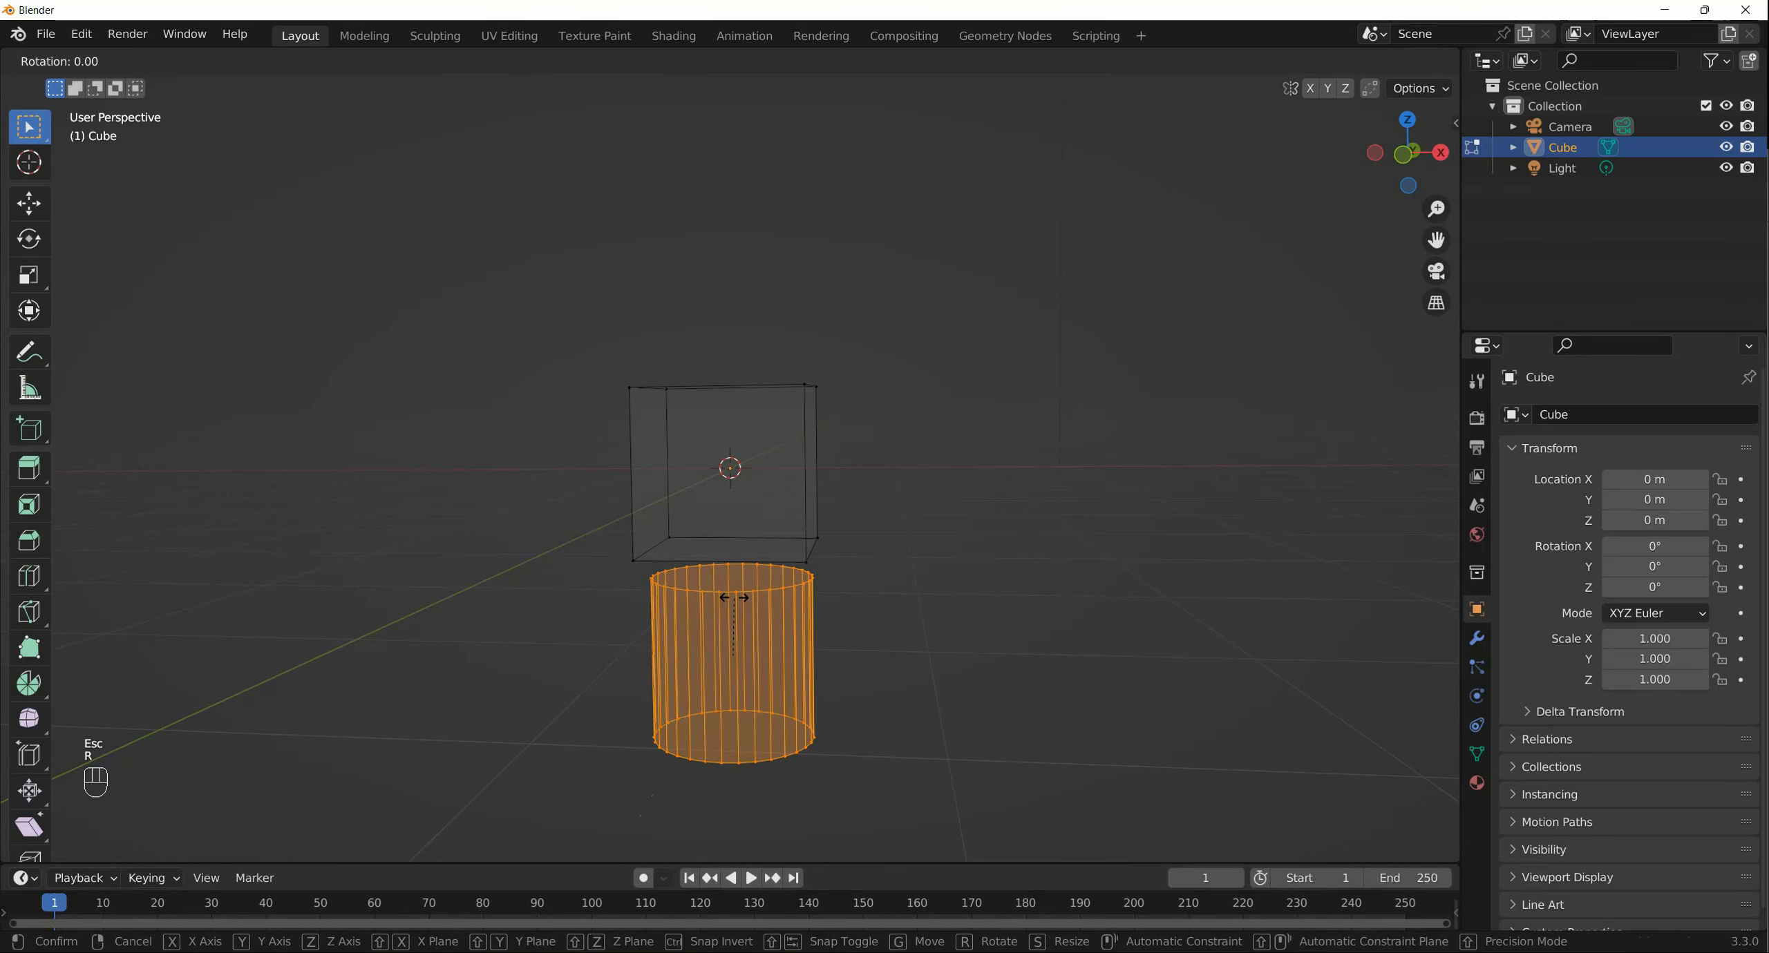
type("y")
type("90")
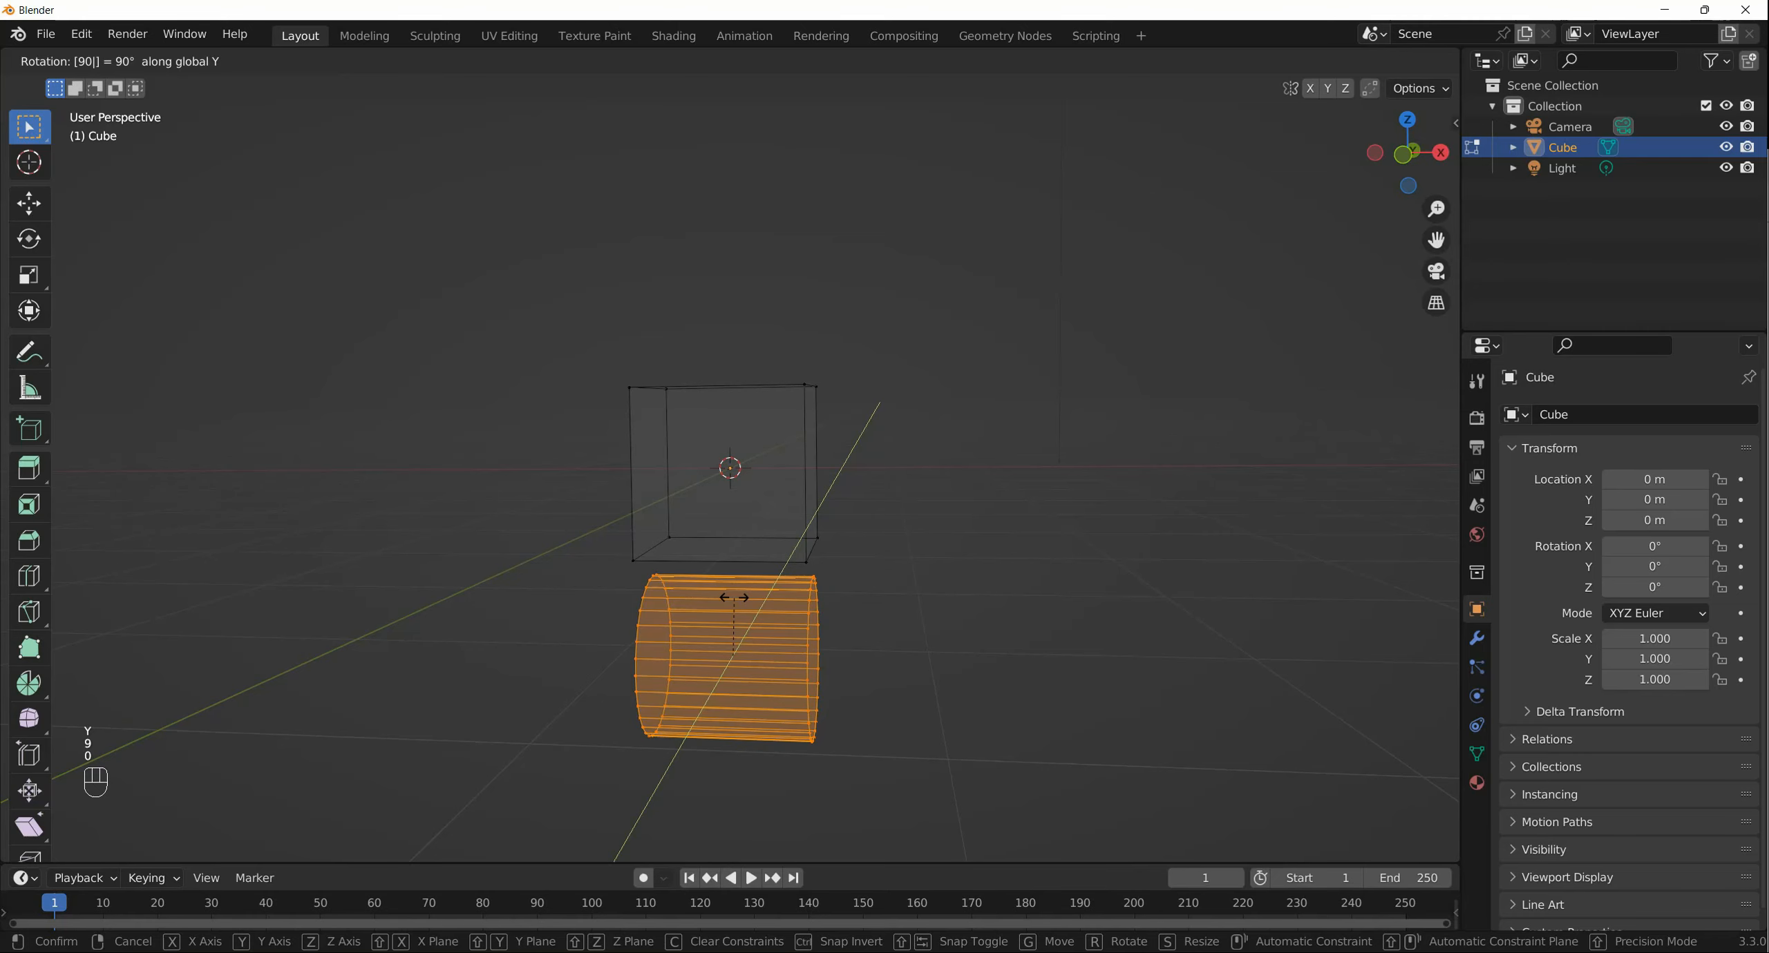
key("Return")
middle_click_drag(901, 612, 903, 565)
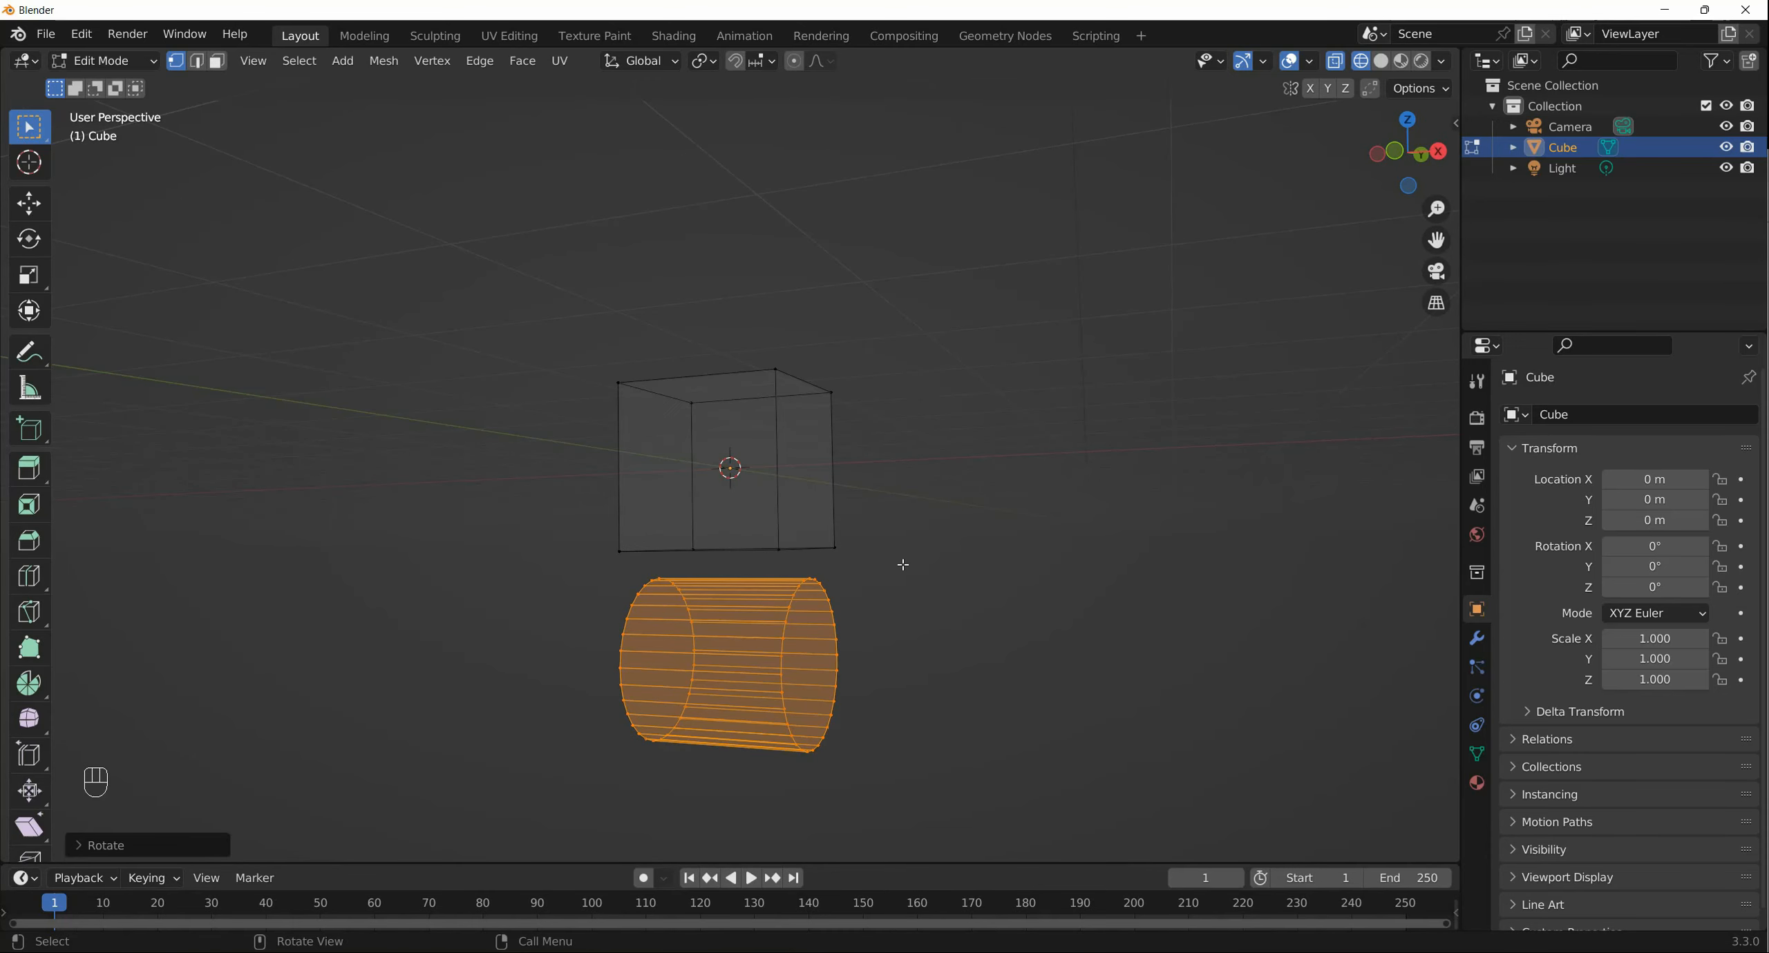
Return to Object Mode and move the combined cube and cylinder to about X 1.98 m, Y 0.78 m, Z 1.04 m
key("Tab")
key("g")
left_click(897, 449)
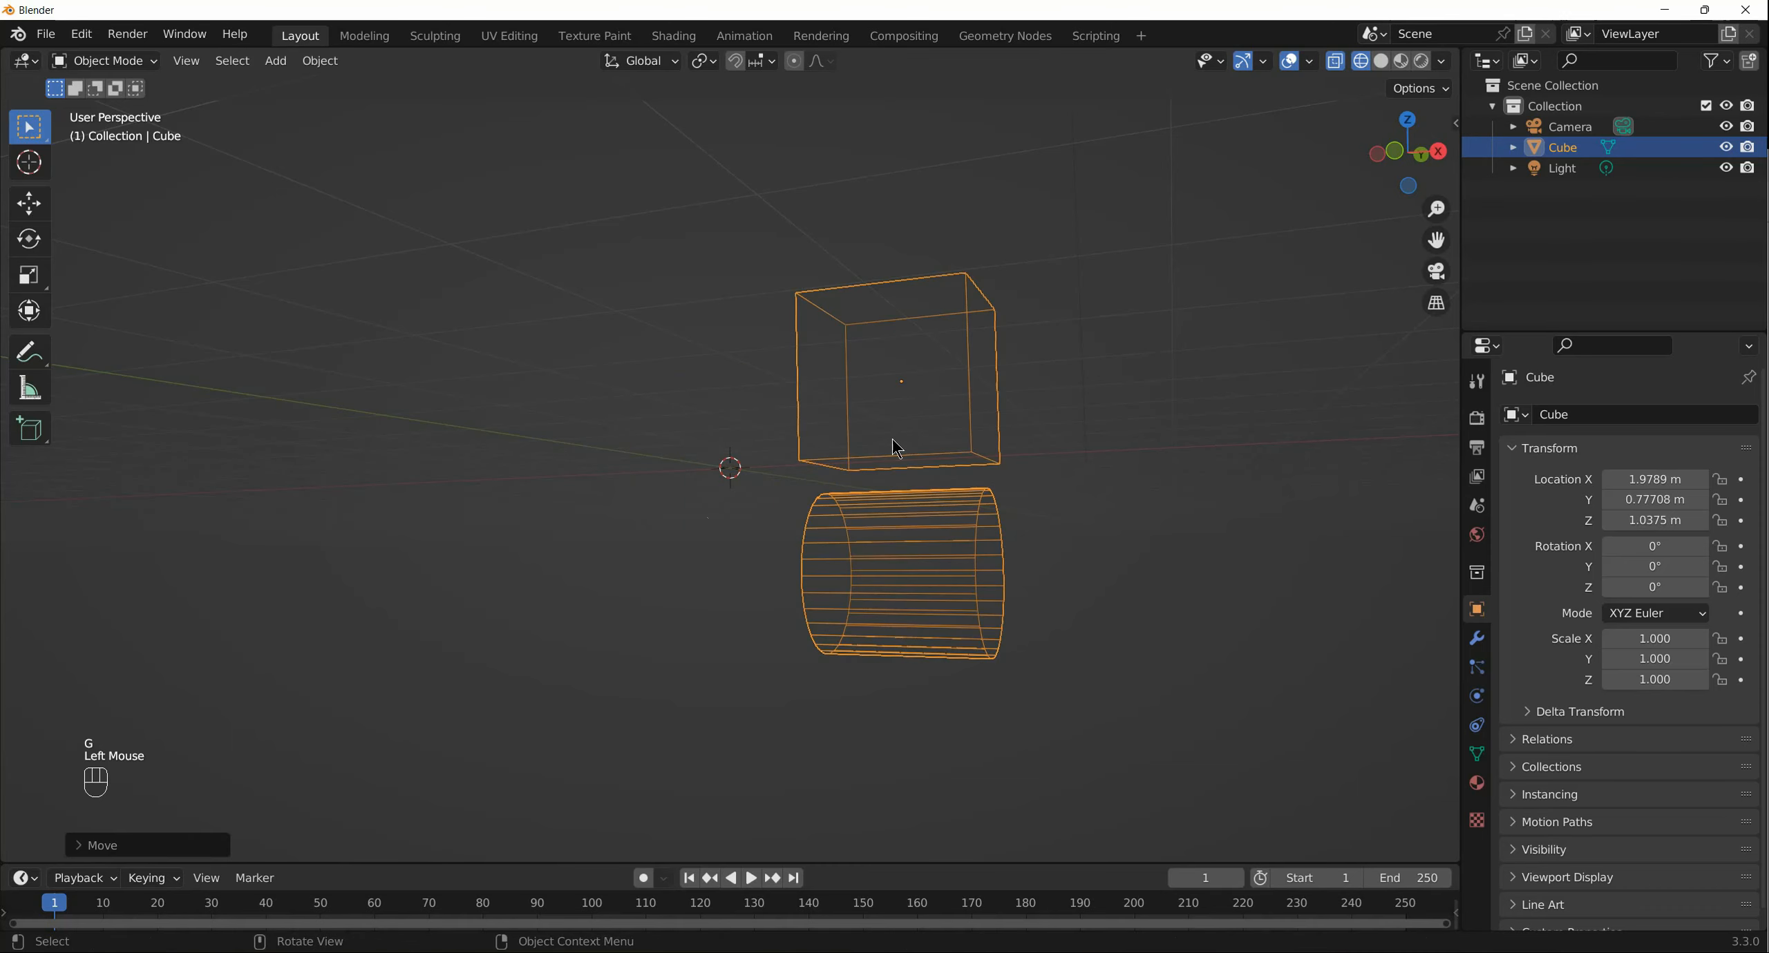
Move the mirrored cube's selected lower edge to try out the mirror, undo the move, and return to Object Mode
key("Escape")
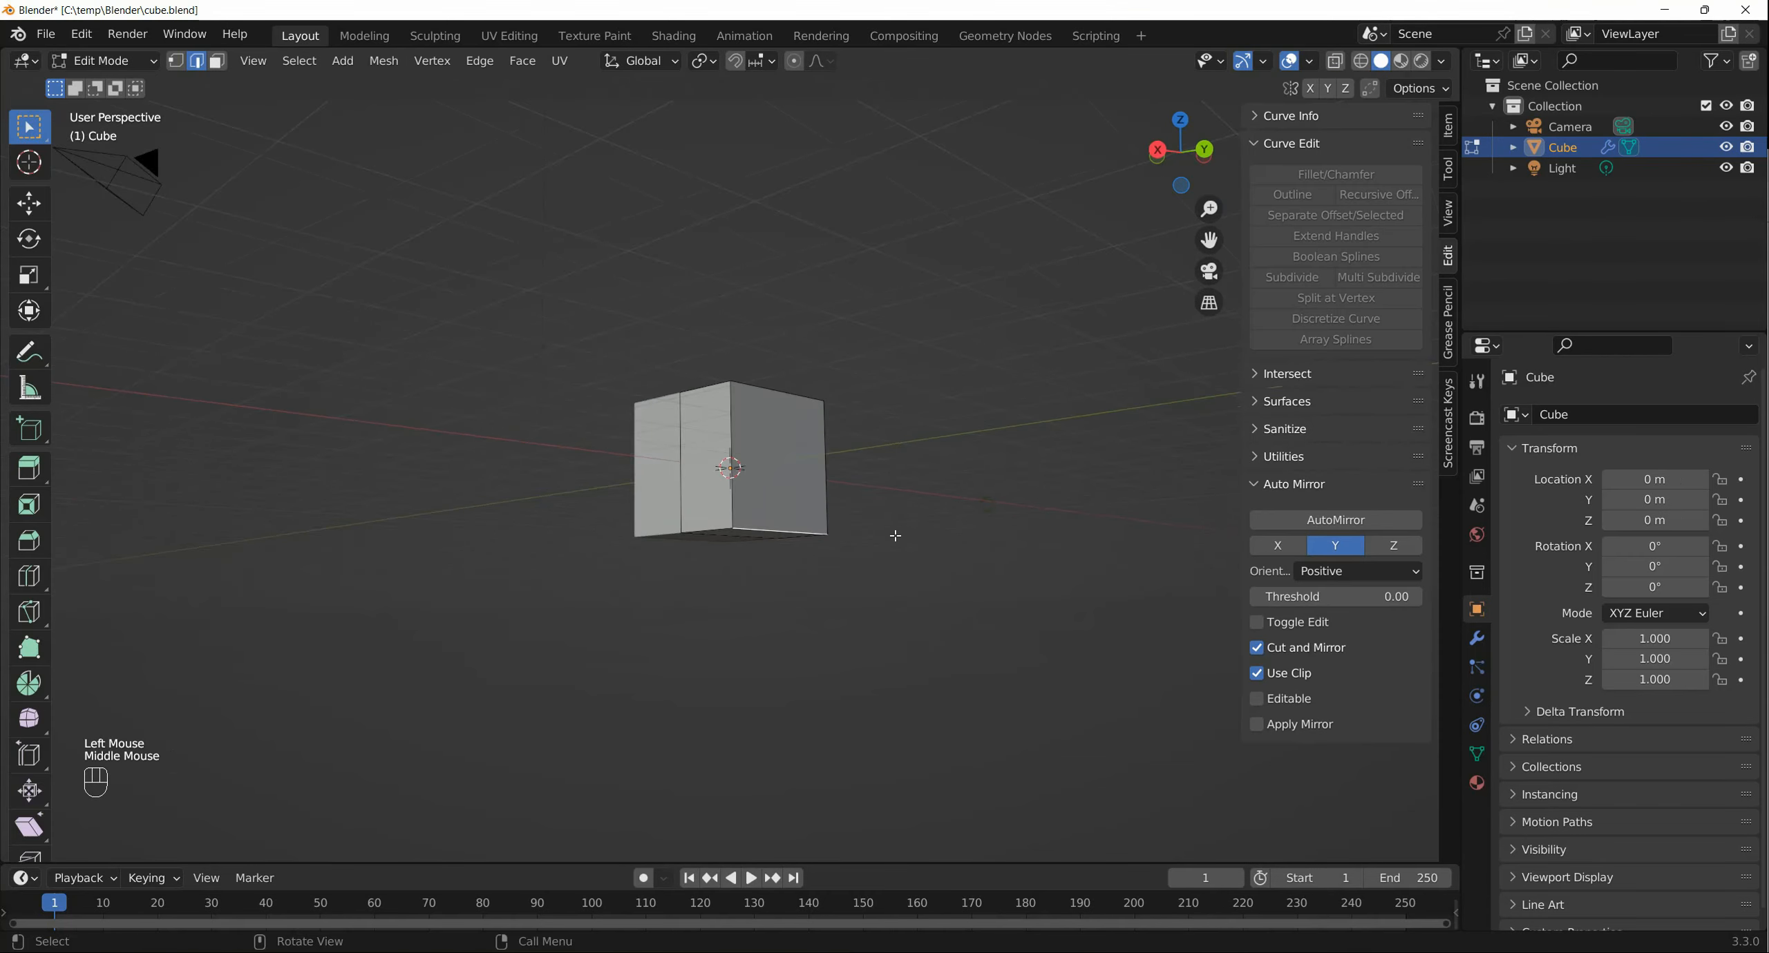
middle_click_drag(896, 537, 861, 506)
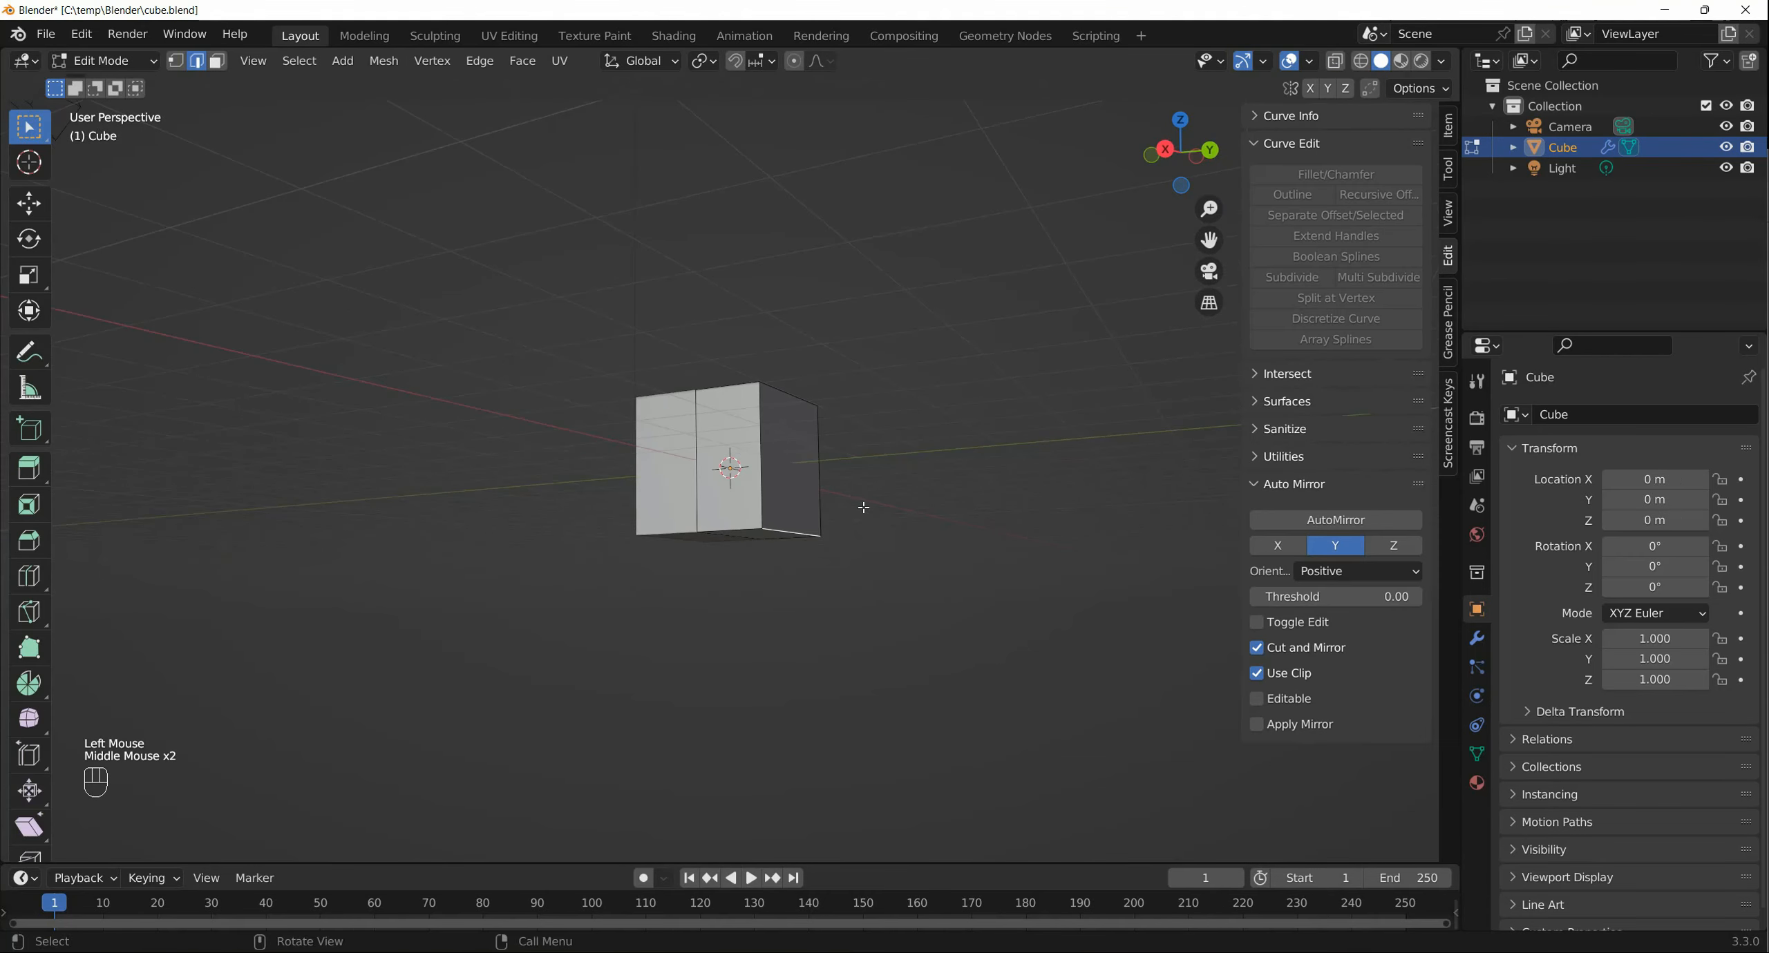
key("g")
left_click(903, 527)
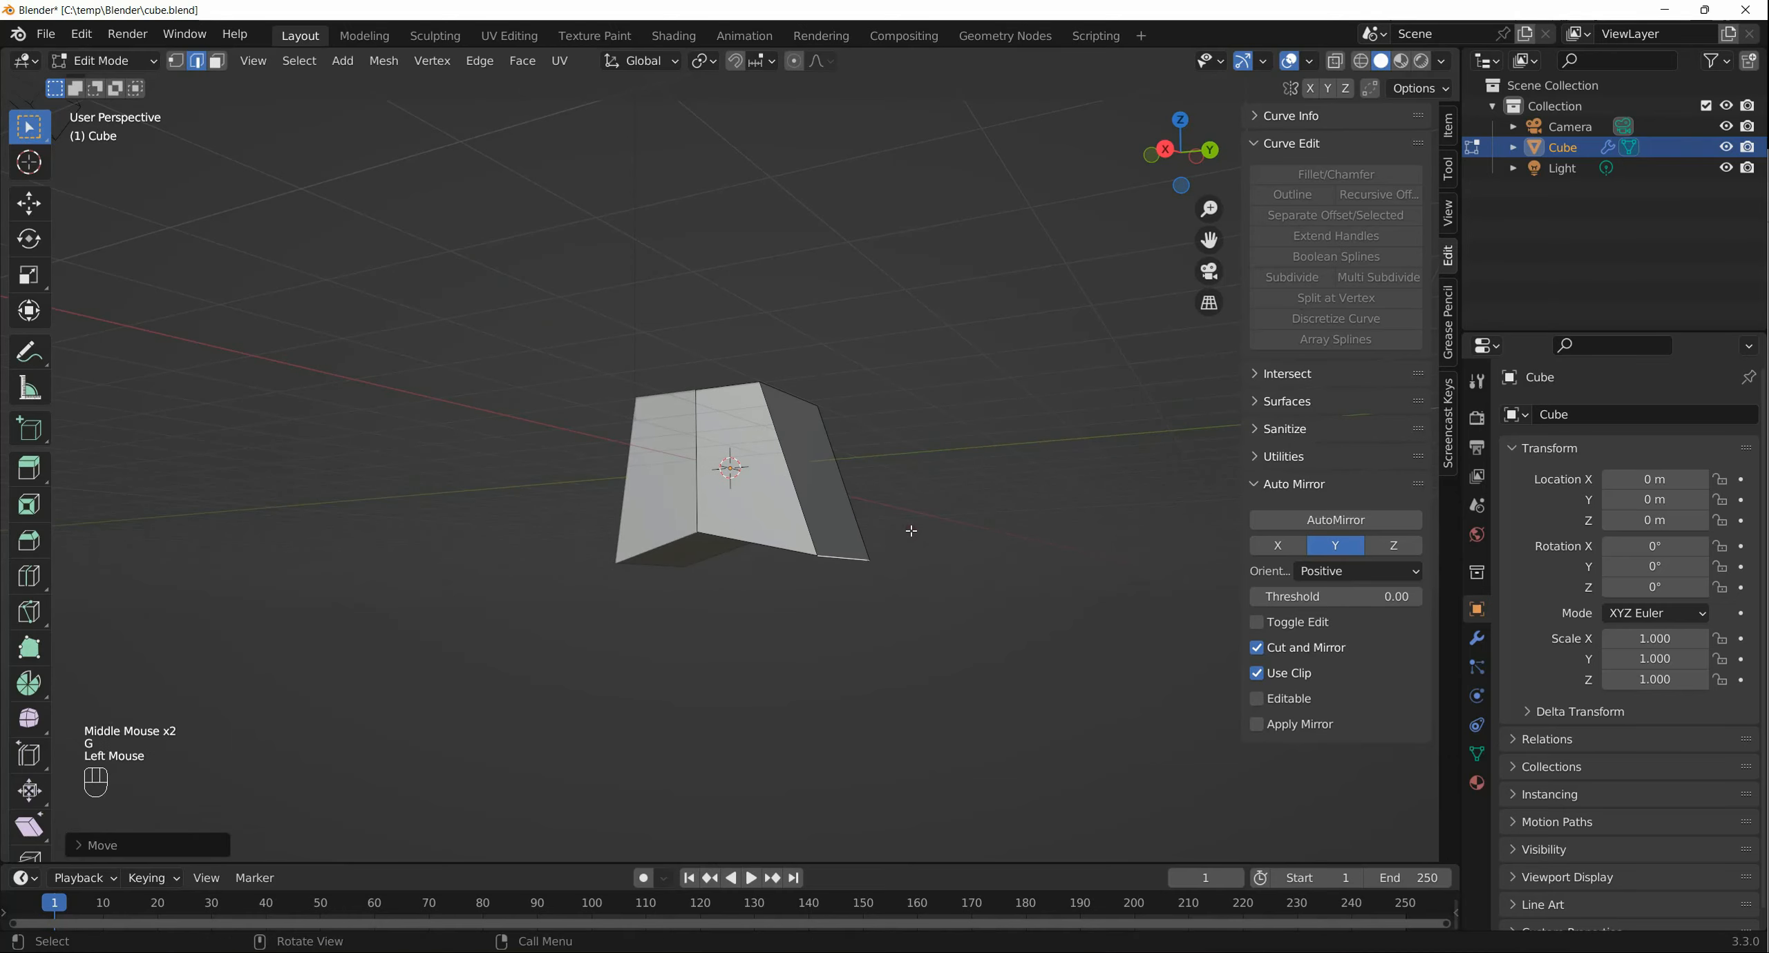
key("ctrl+z")
key("Tab")
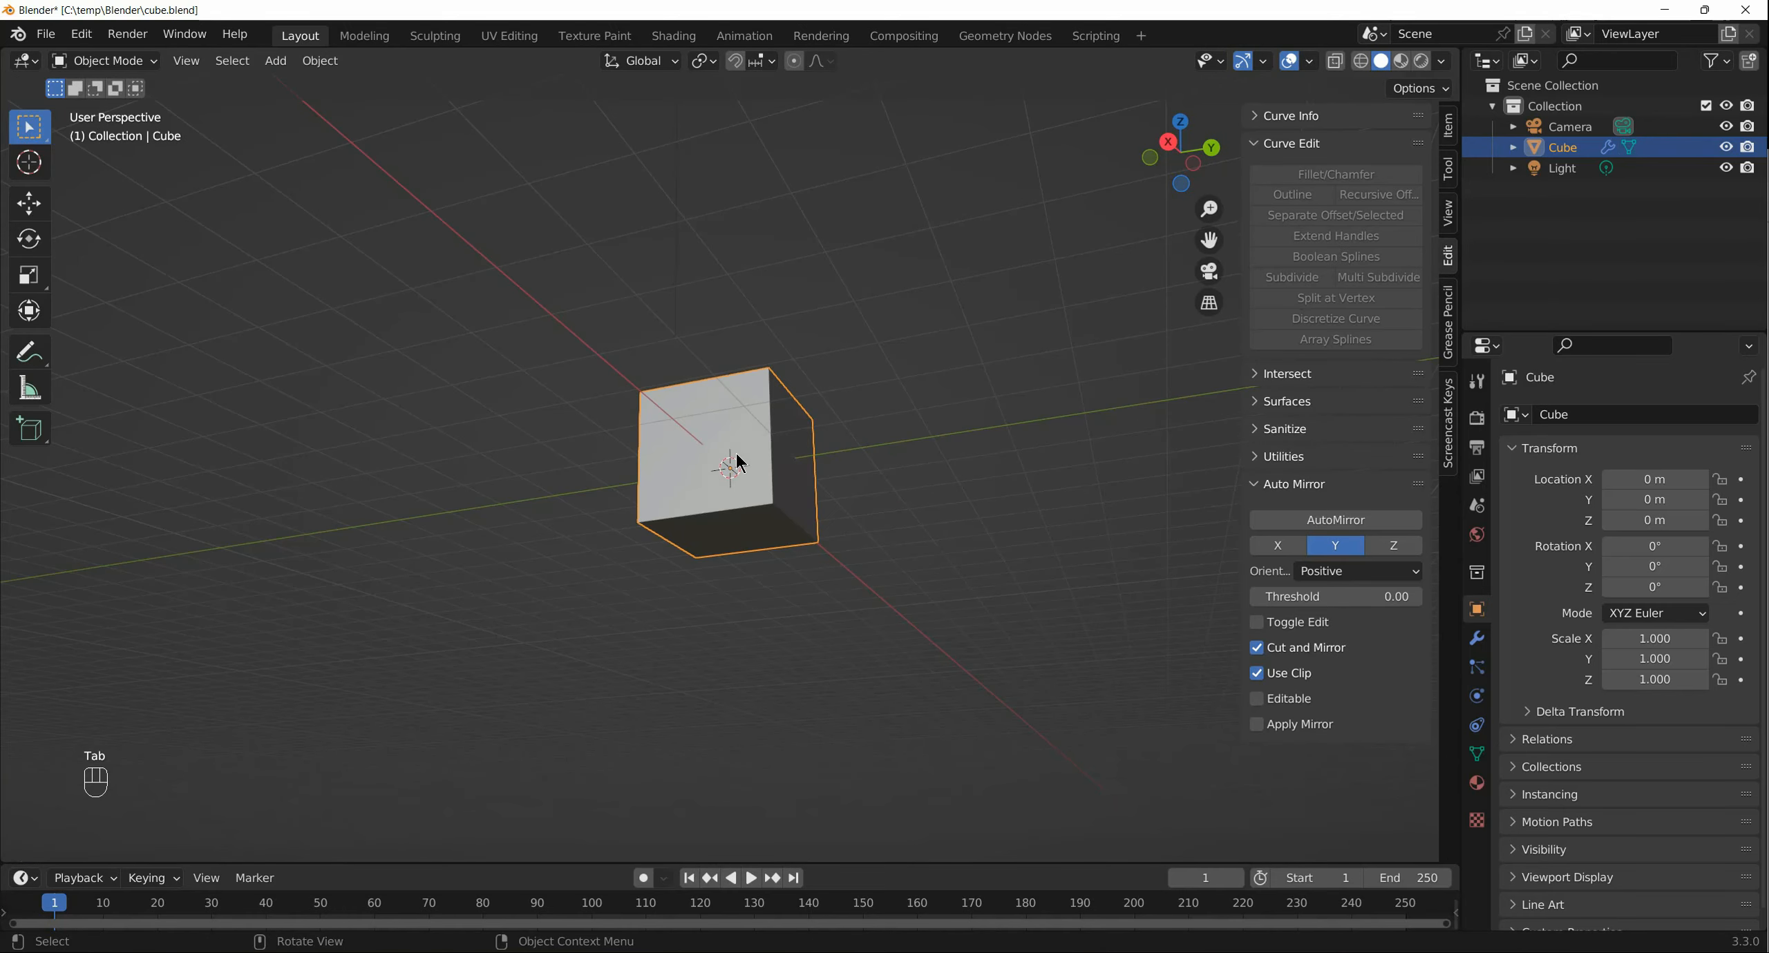
Add a cylinder inside the mirrored cube's mesh in Edit Mode and move it below the cube
key("Tab")
key("shift+a")
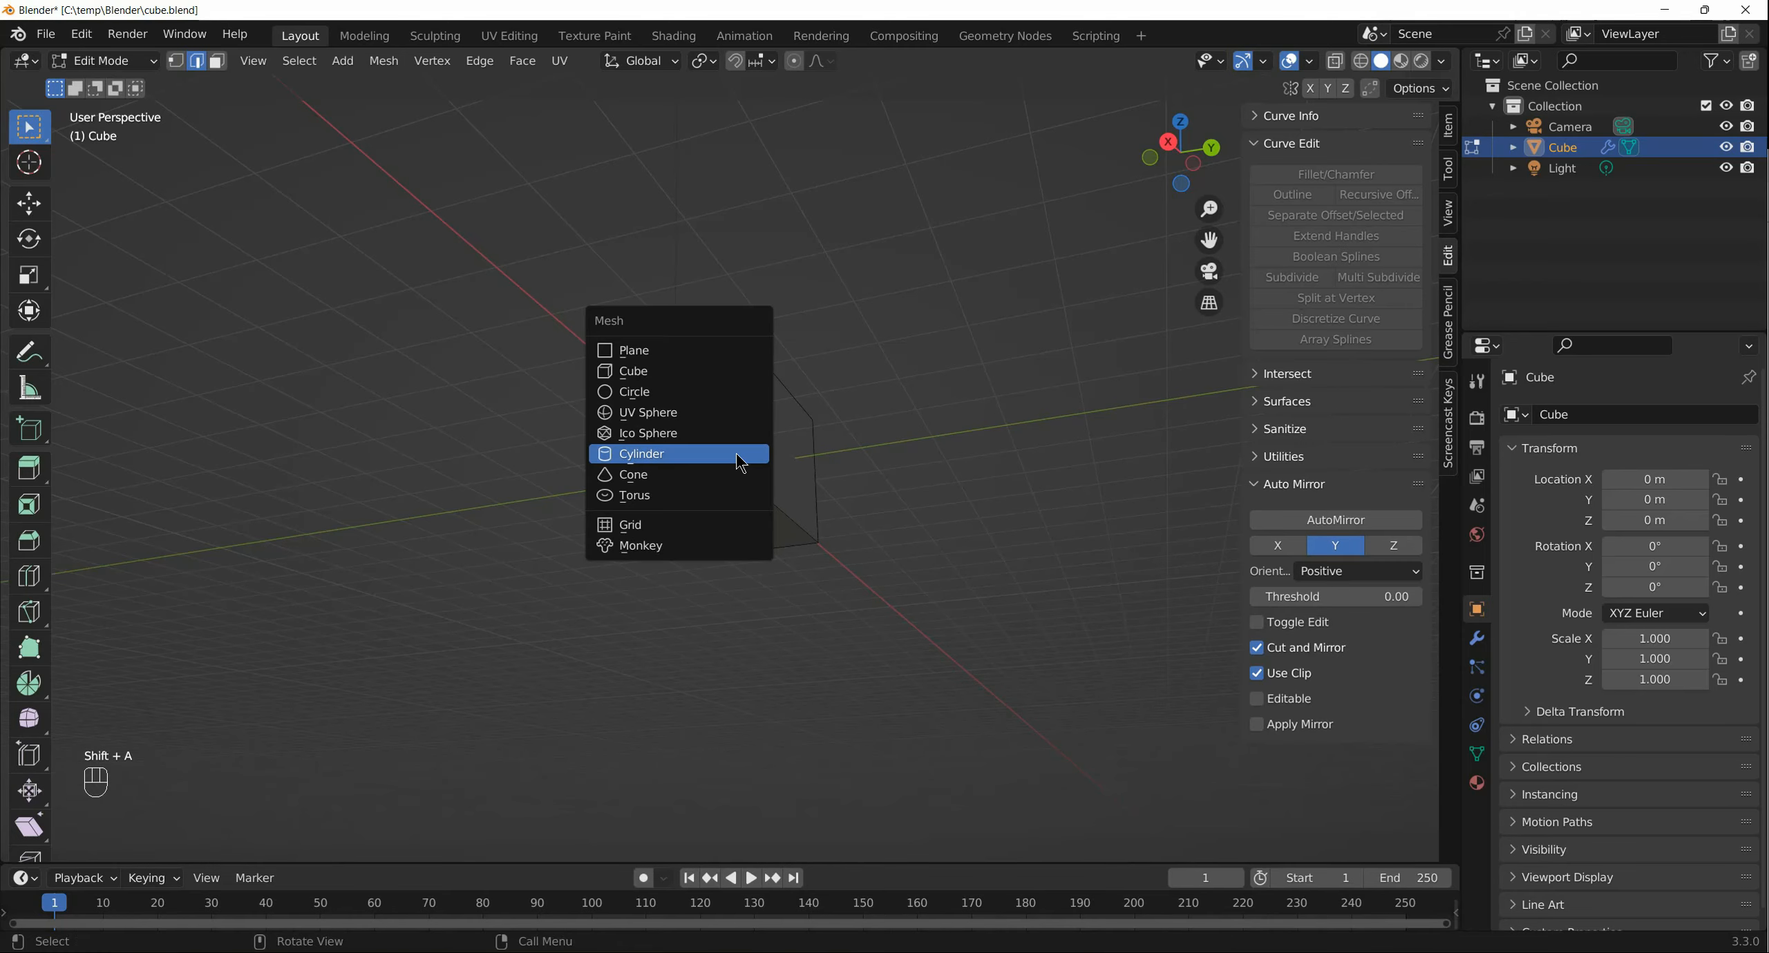
left_click(741, 456)
key("Escape")
key("g")
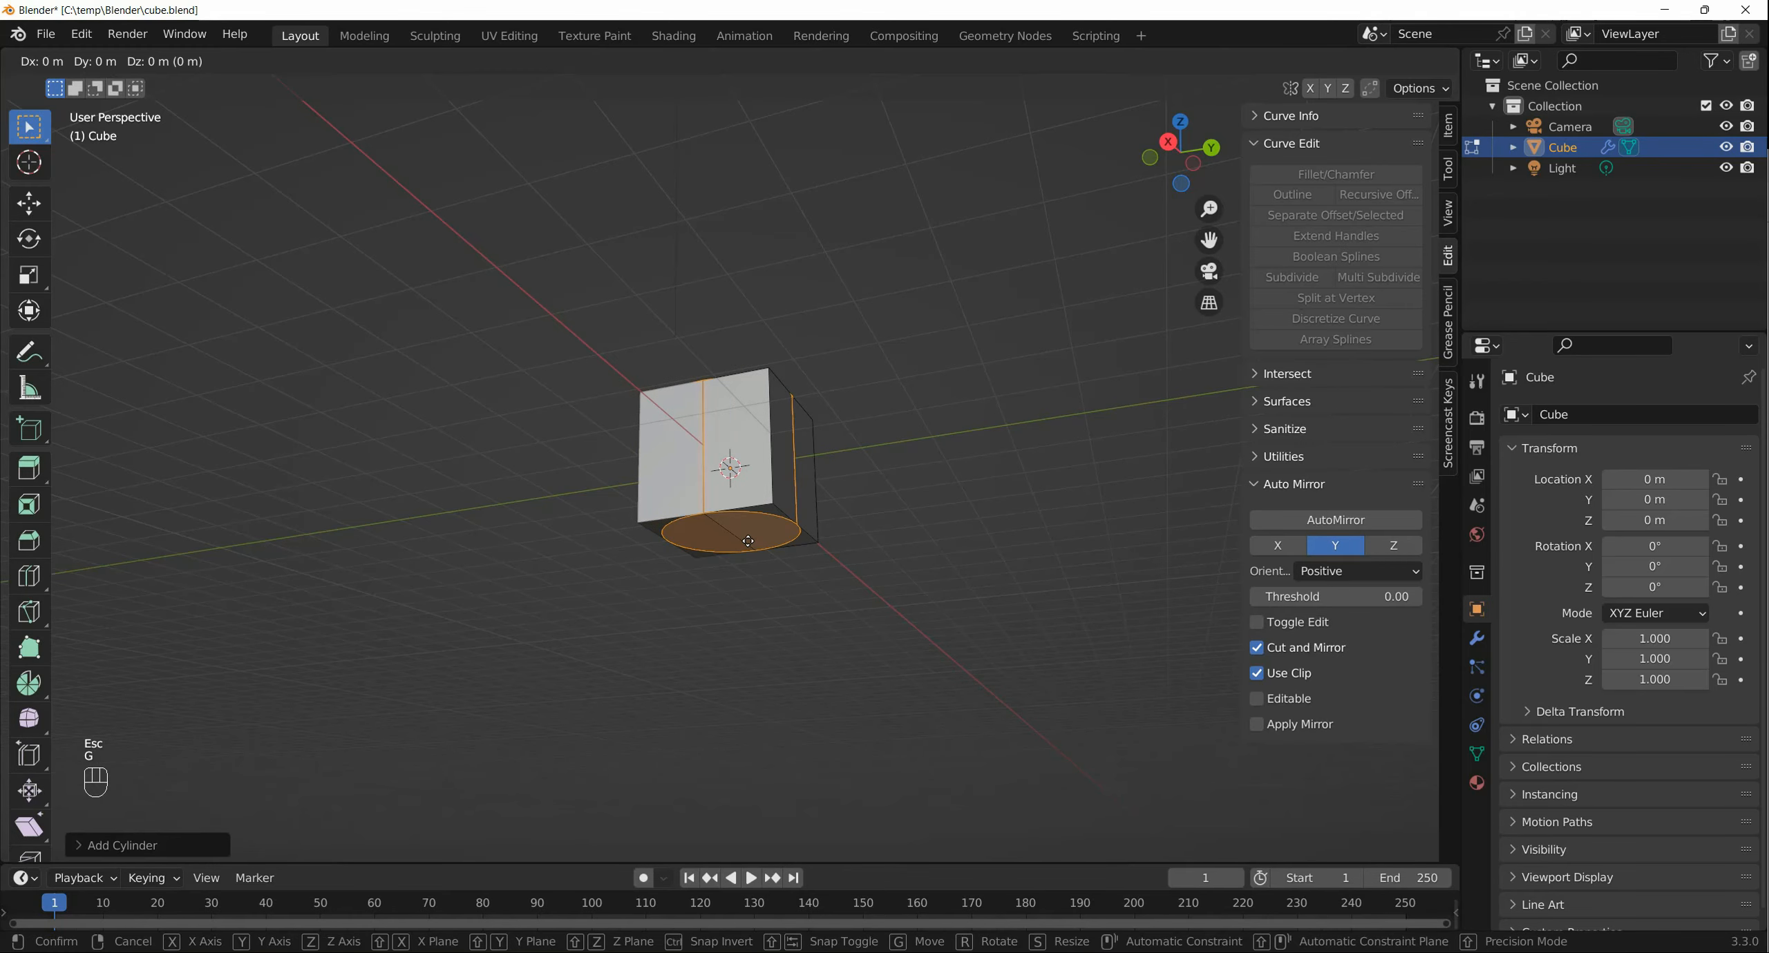
left_click(799, 647)
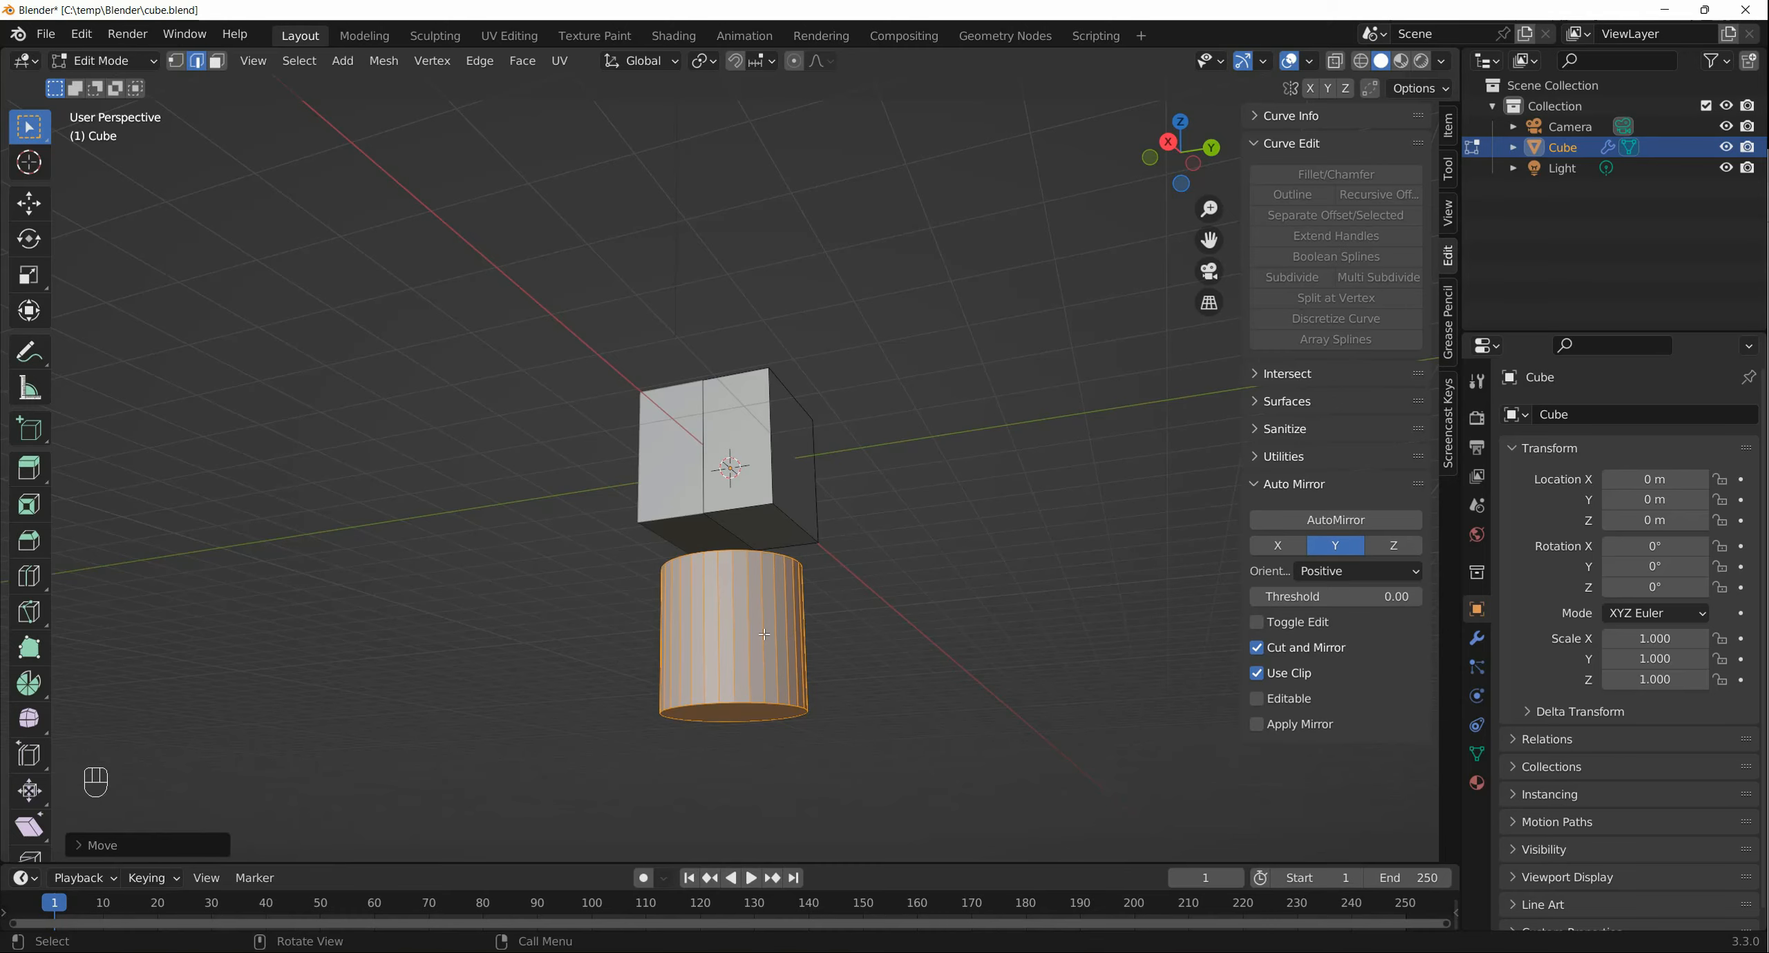
Try to move the cylinder along the global Y axis and to rotate it 90° about the global X axis
key("g")
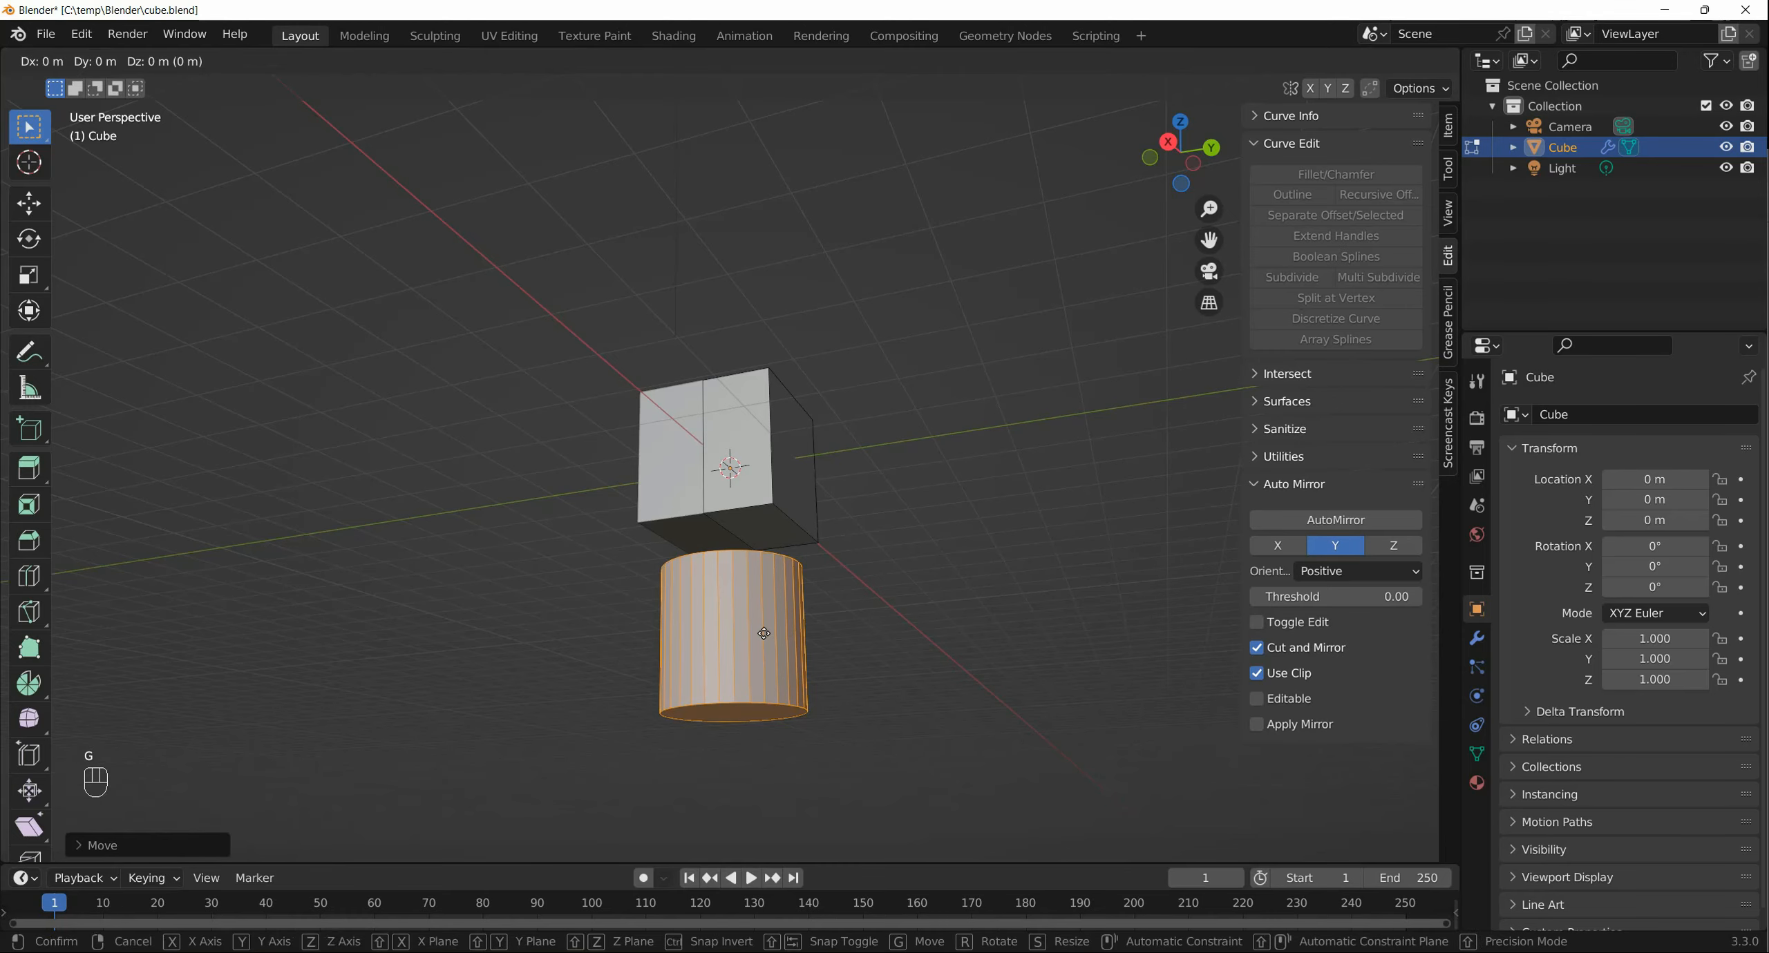
key("y")
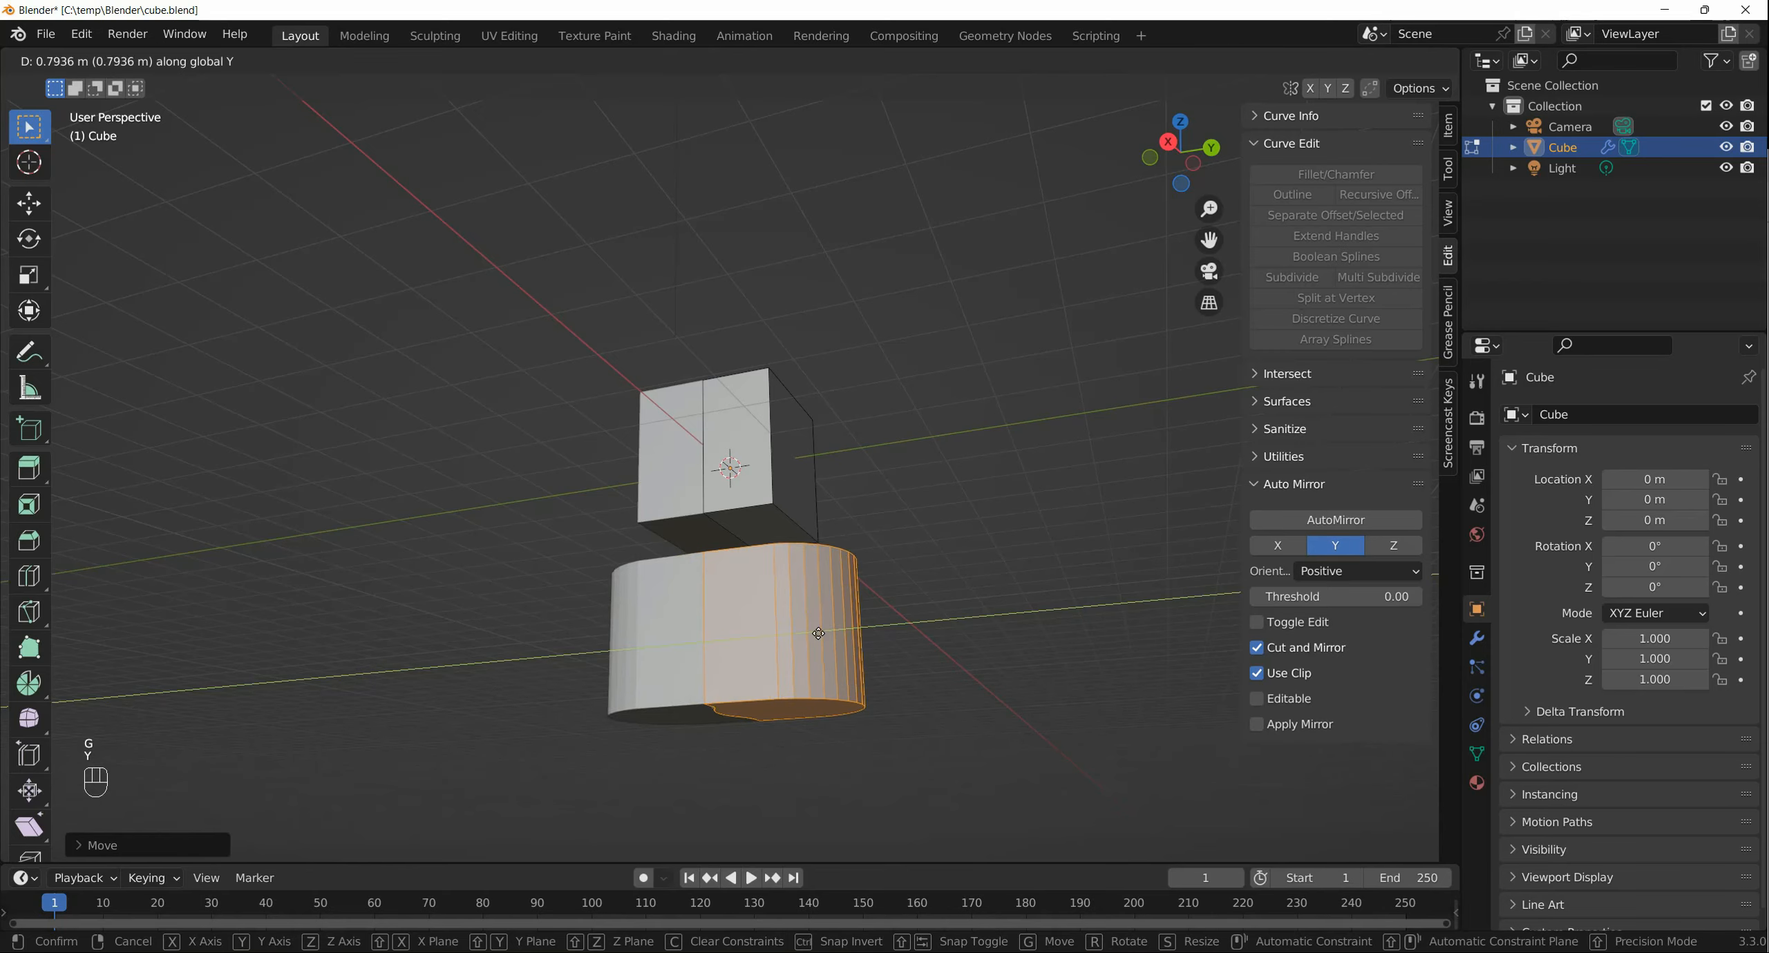
key("Escape")
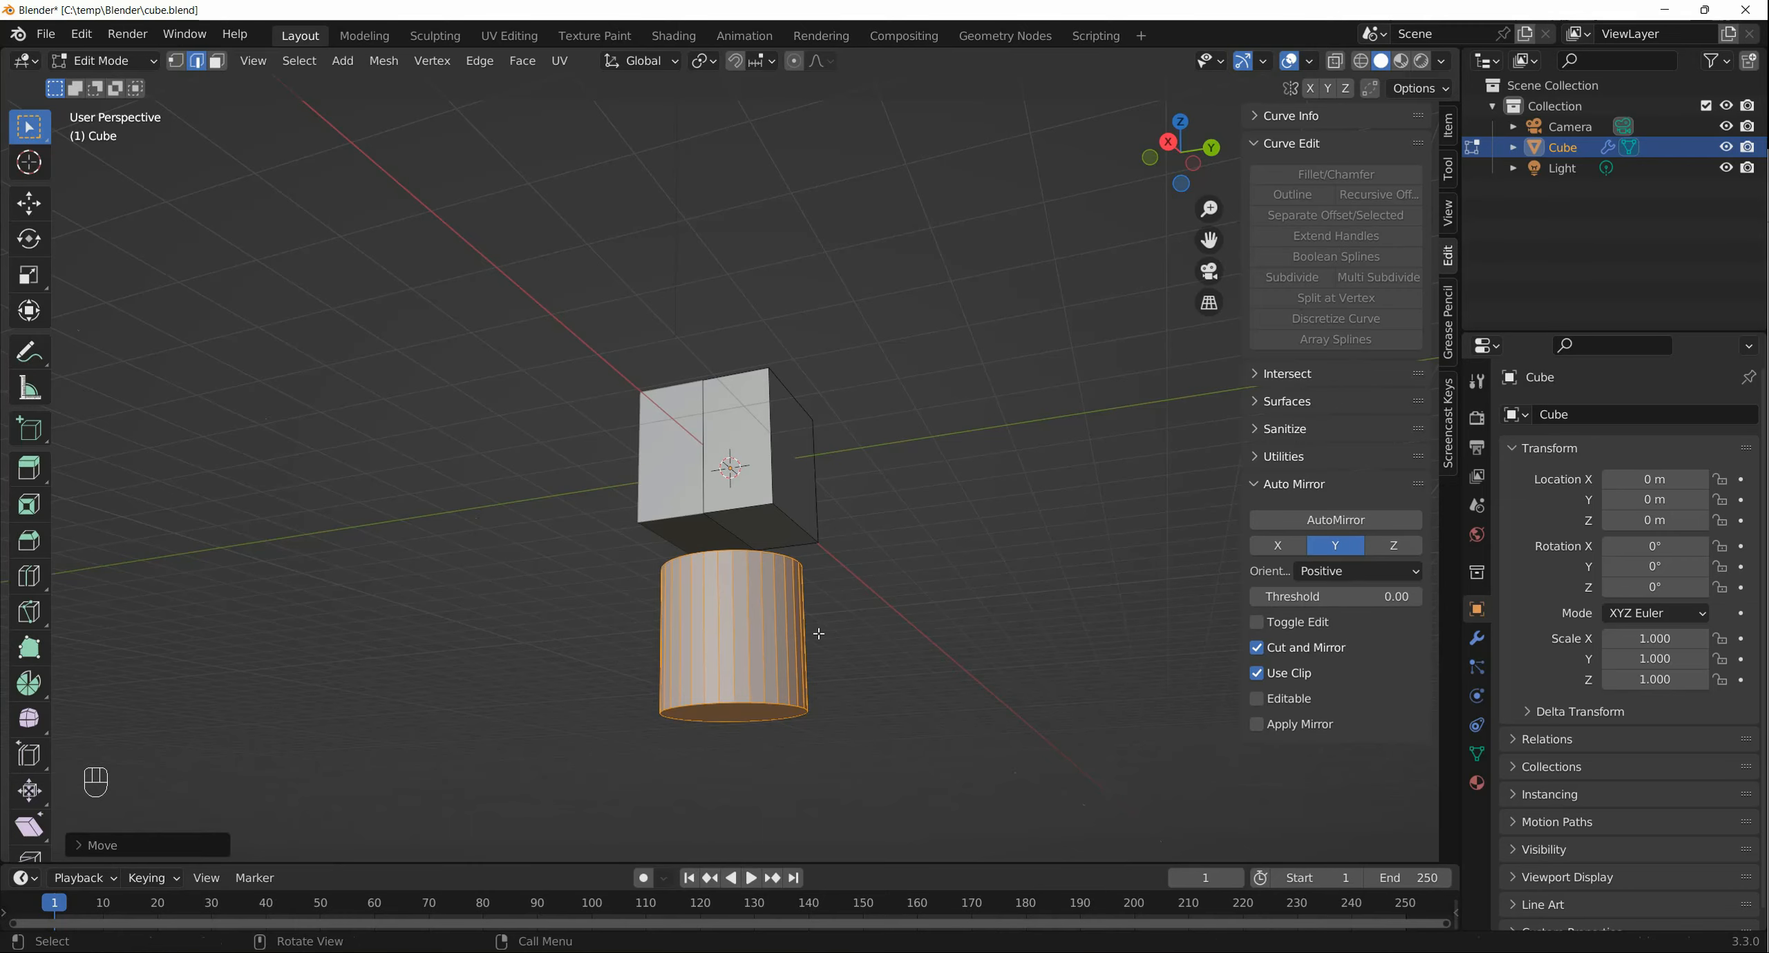
type("rx")
type("90")
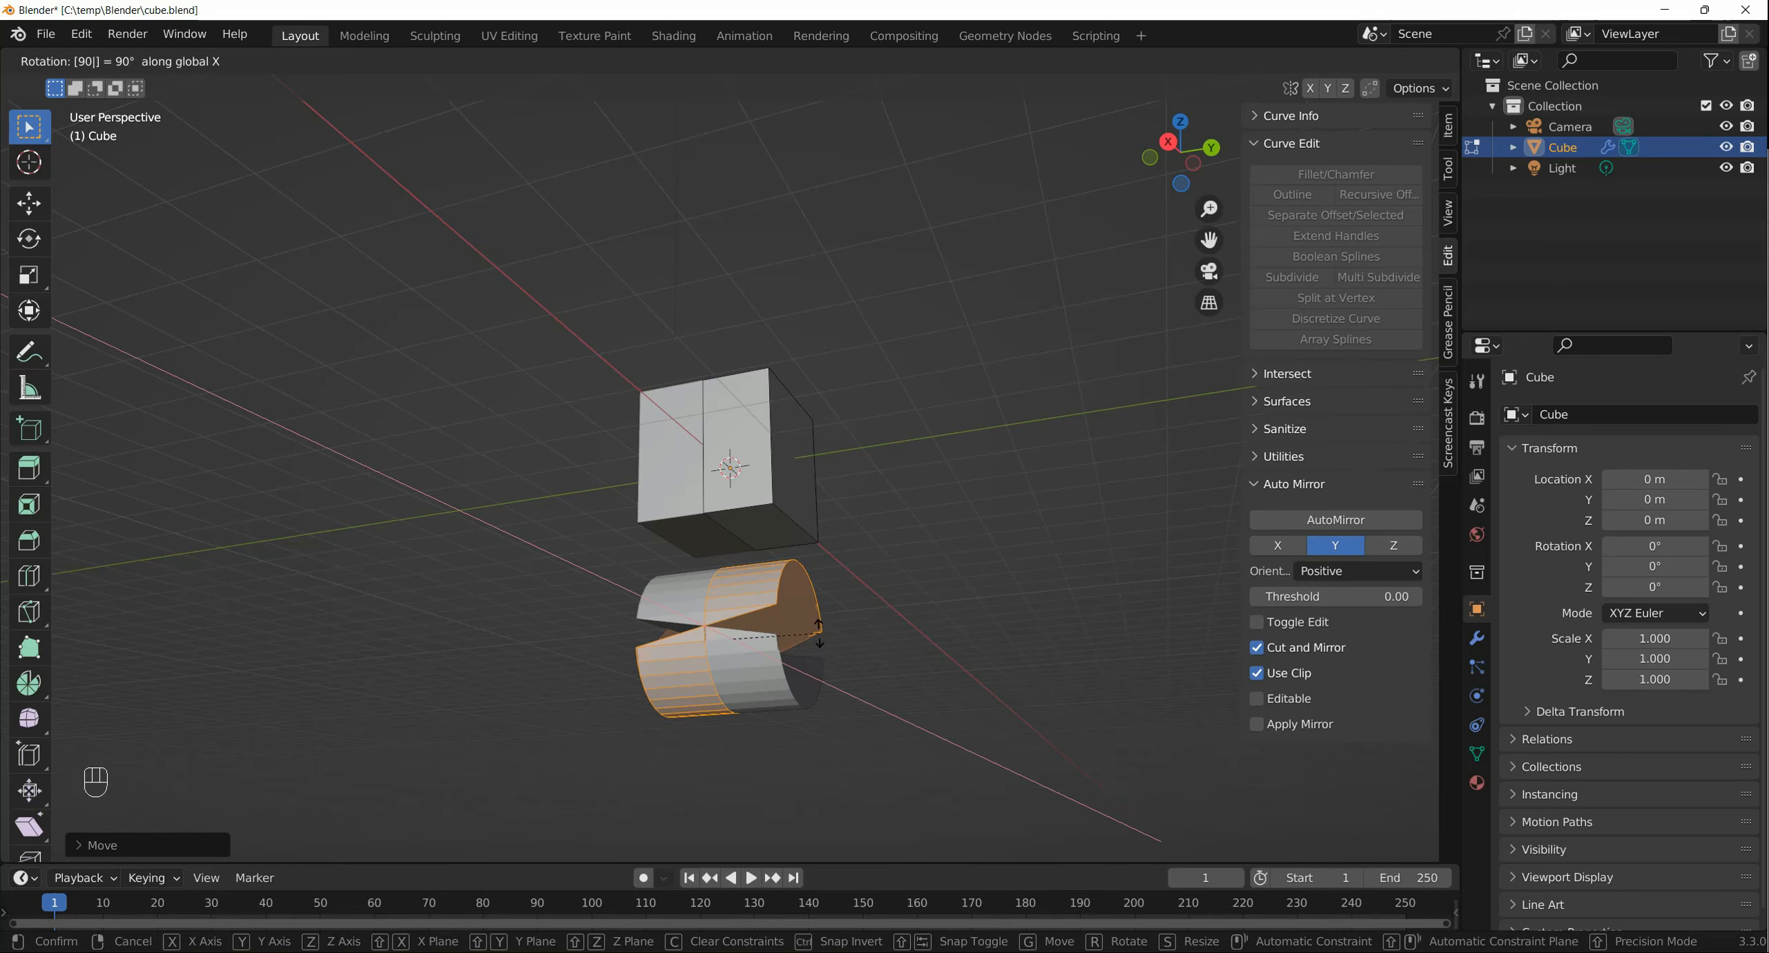
Cancel the rotation and undo the cylinder's move and creation in the cube's mesh
key("ctrl+z")
key("ctrl+z")
key("ctrl+z")
key("ctrl+z")
key("Escape")
key("ctrl+z")
key("ctrl+z")
key("ctrl+z")
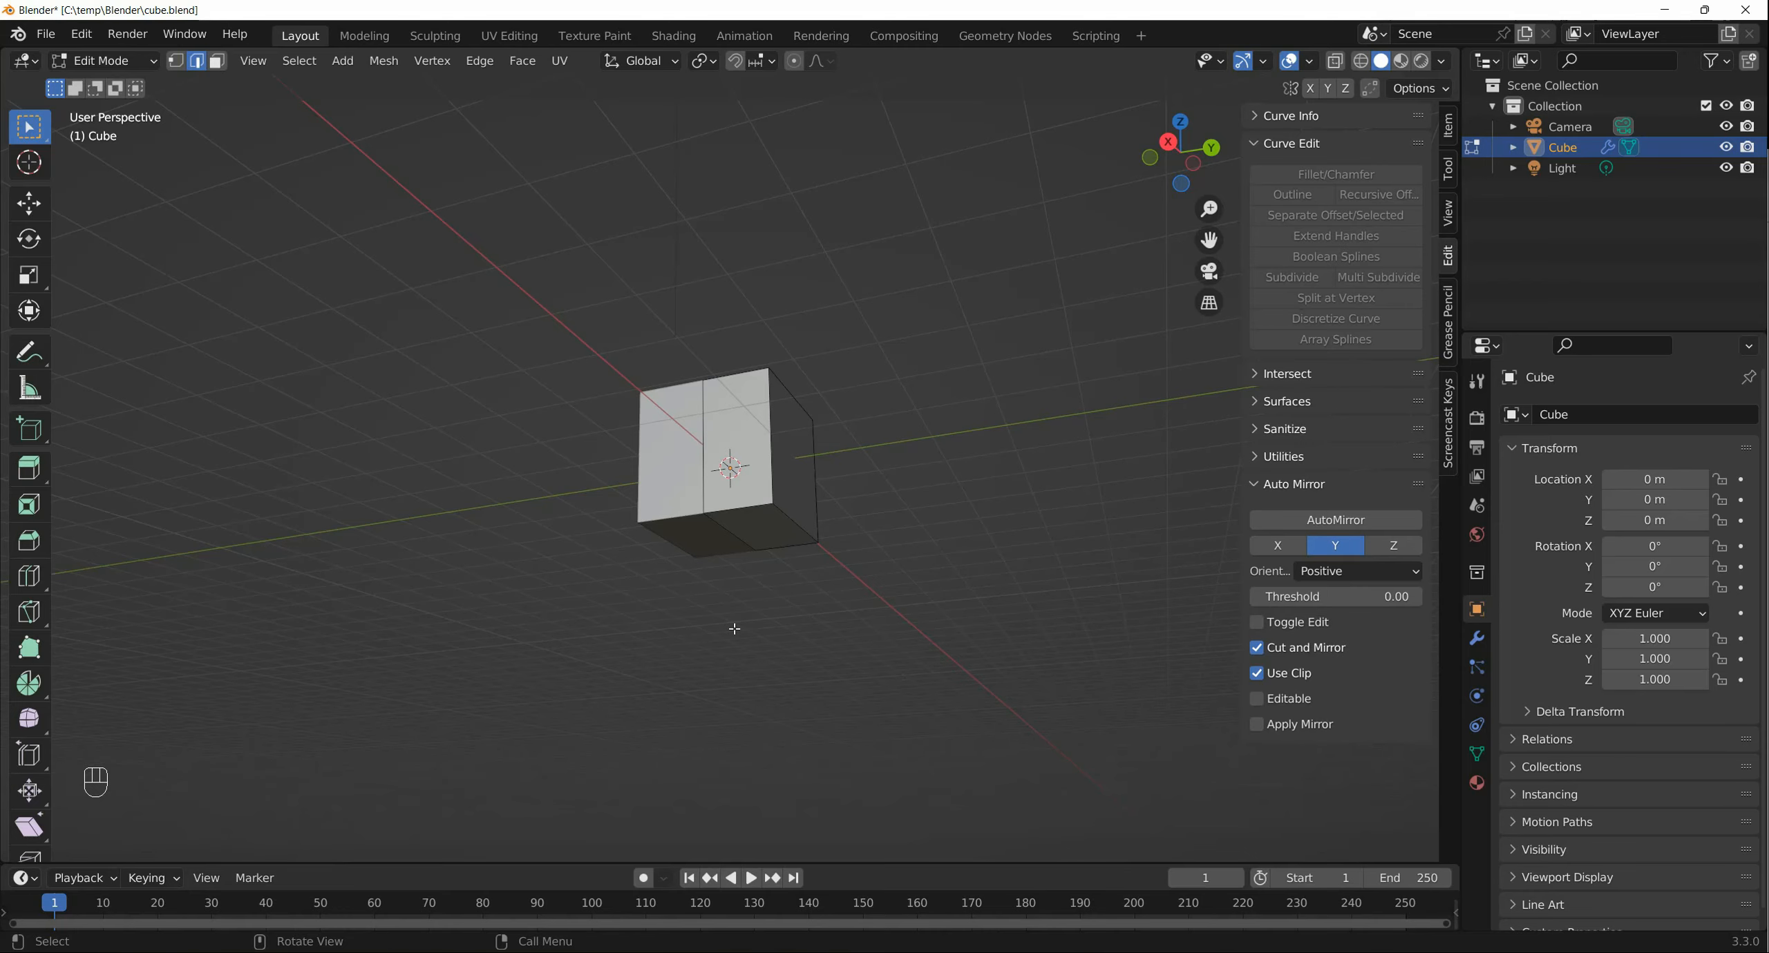
In Object Mode, add a cylinder as a separate object and move it down along Z to about -2.46 m
key("Tab")
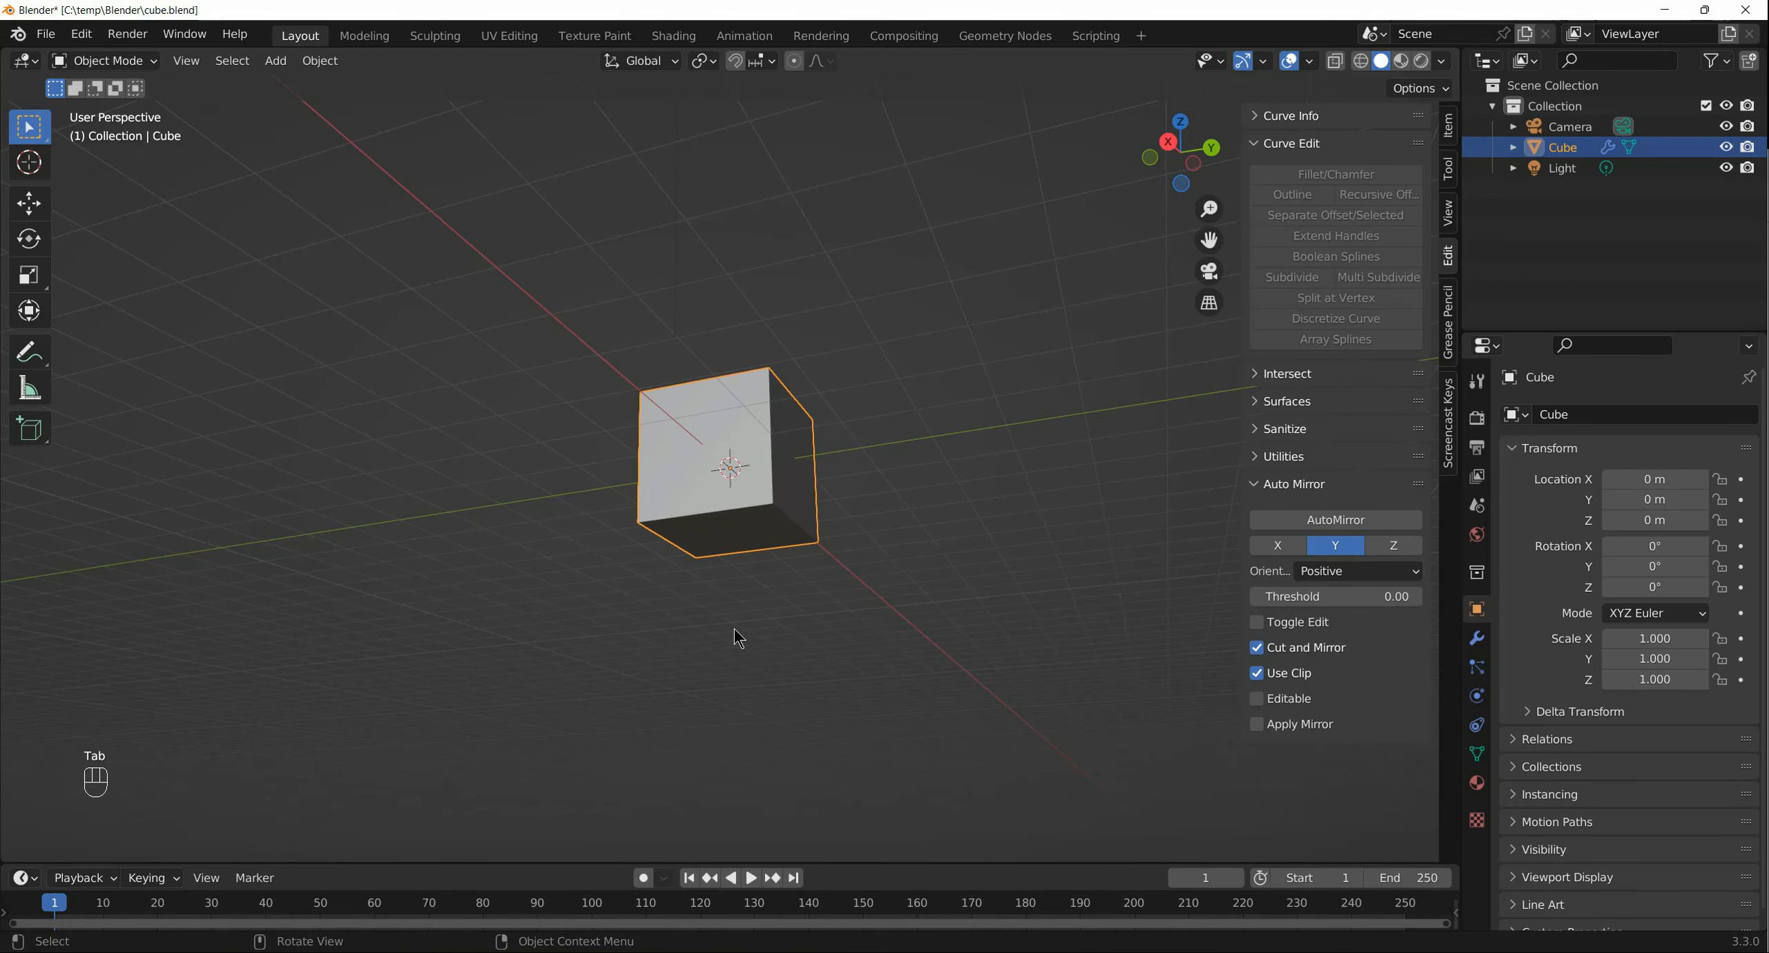
key("shift+a")
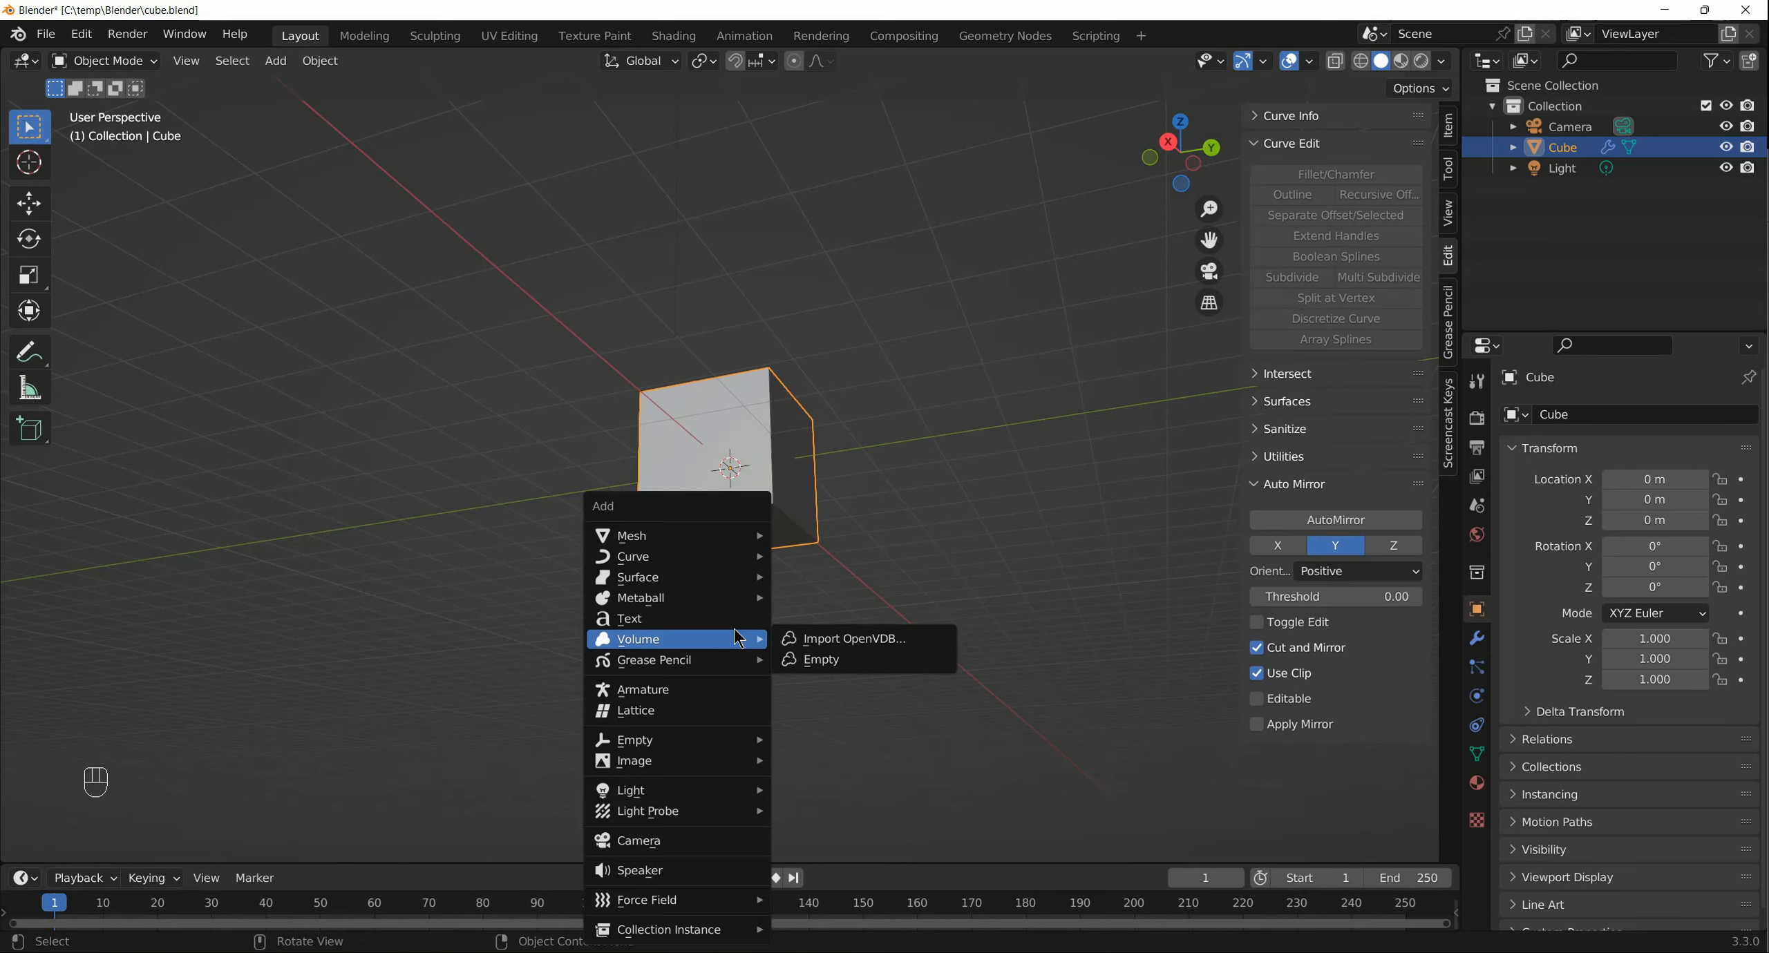
mouse_move(733, 536)
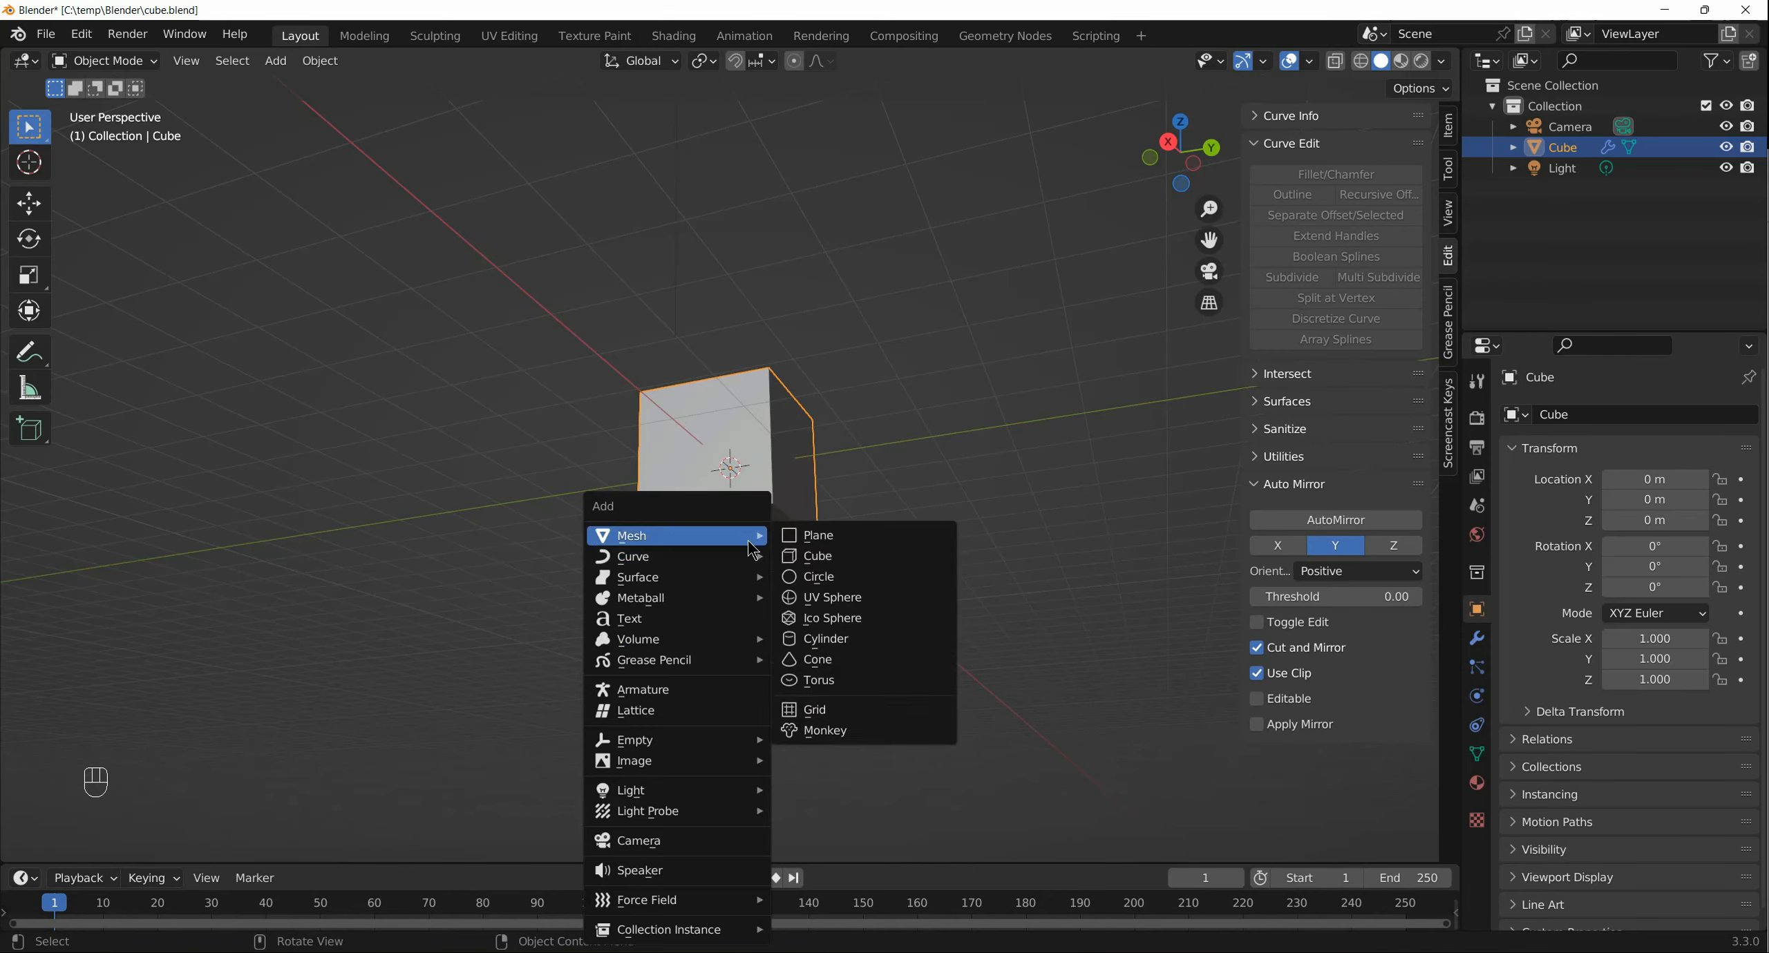
left_click(810, 638)
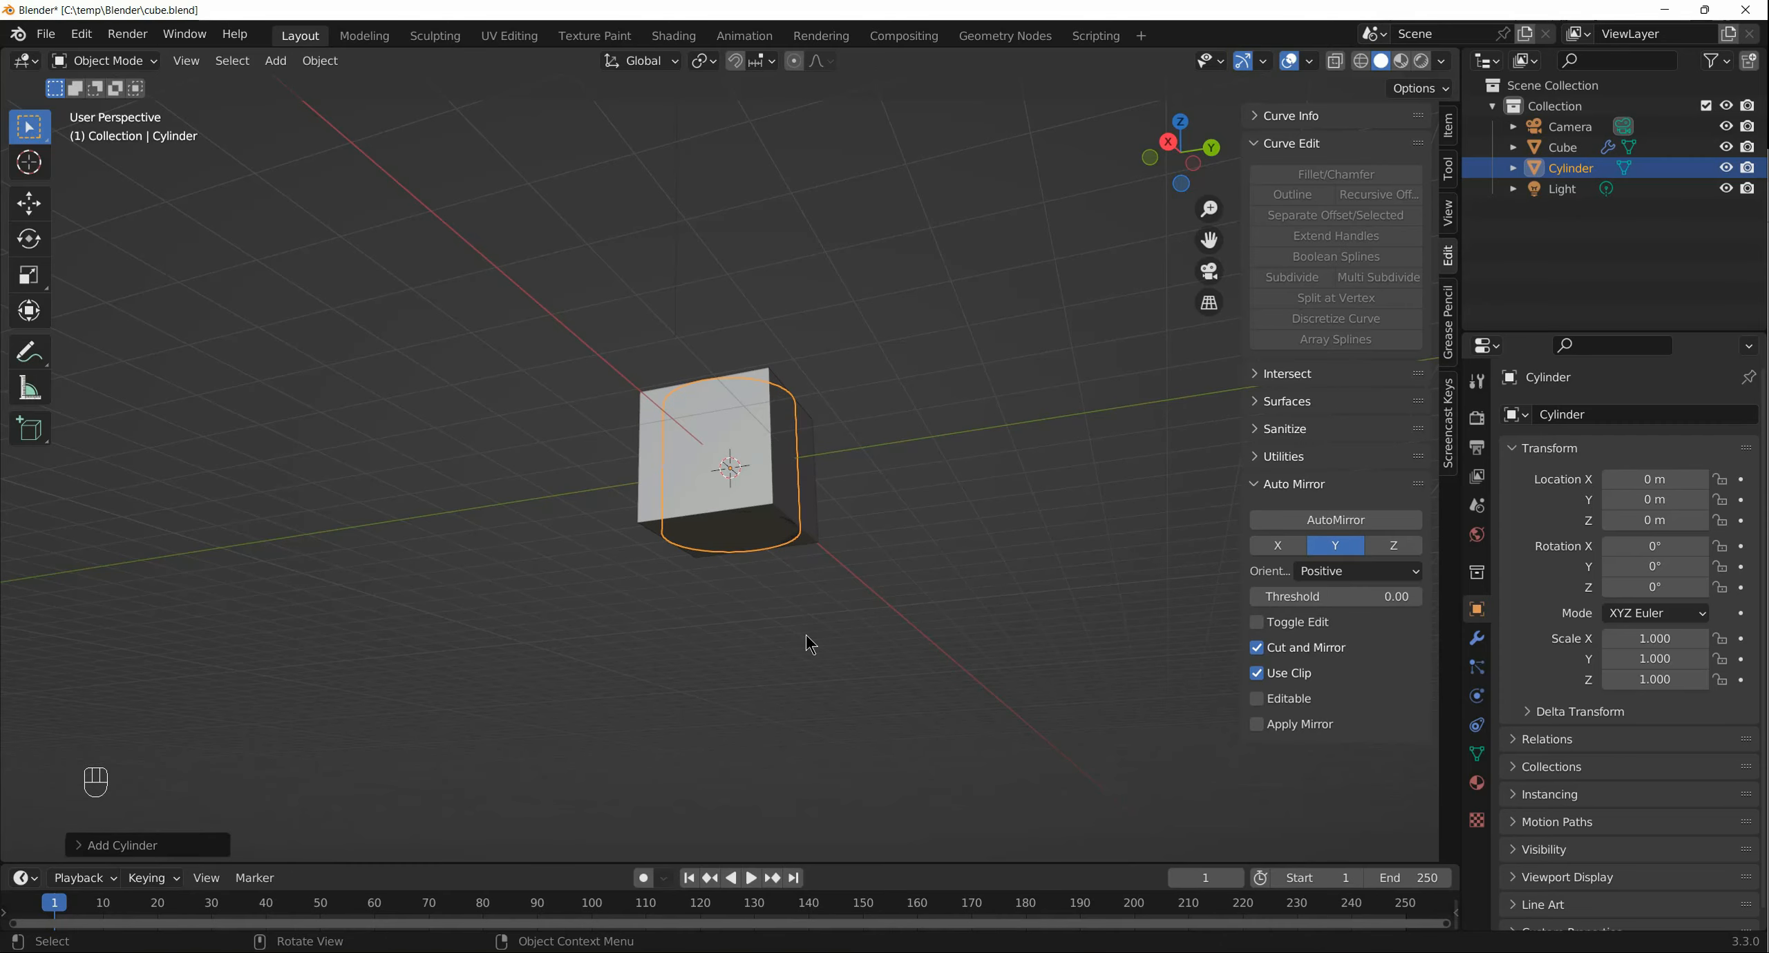
key("j")
key("1")
key("Escape")
key("g")
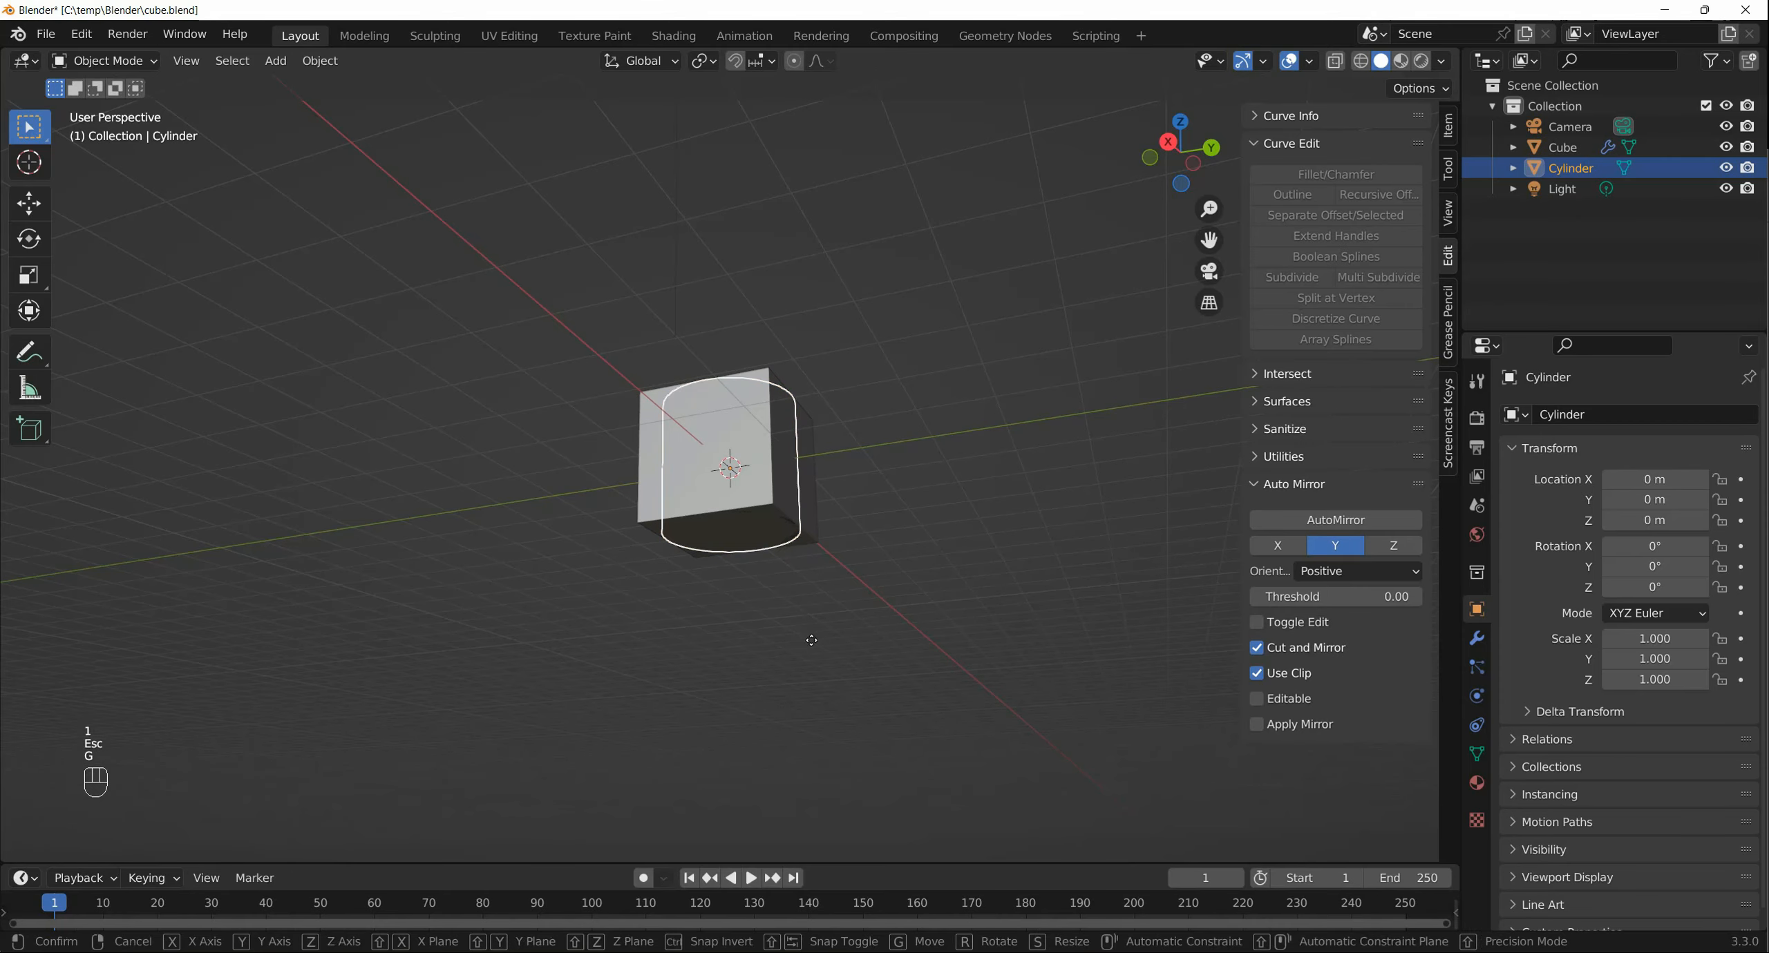
key("z")
left_click(760, 800)
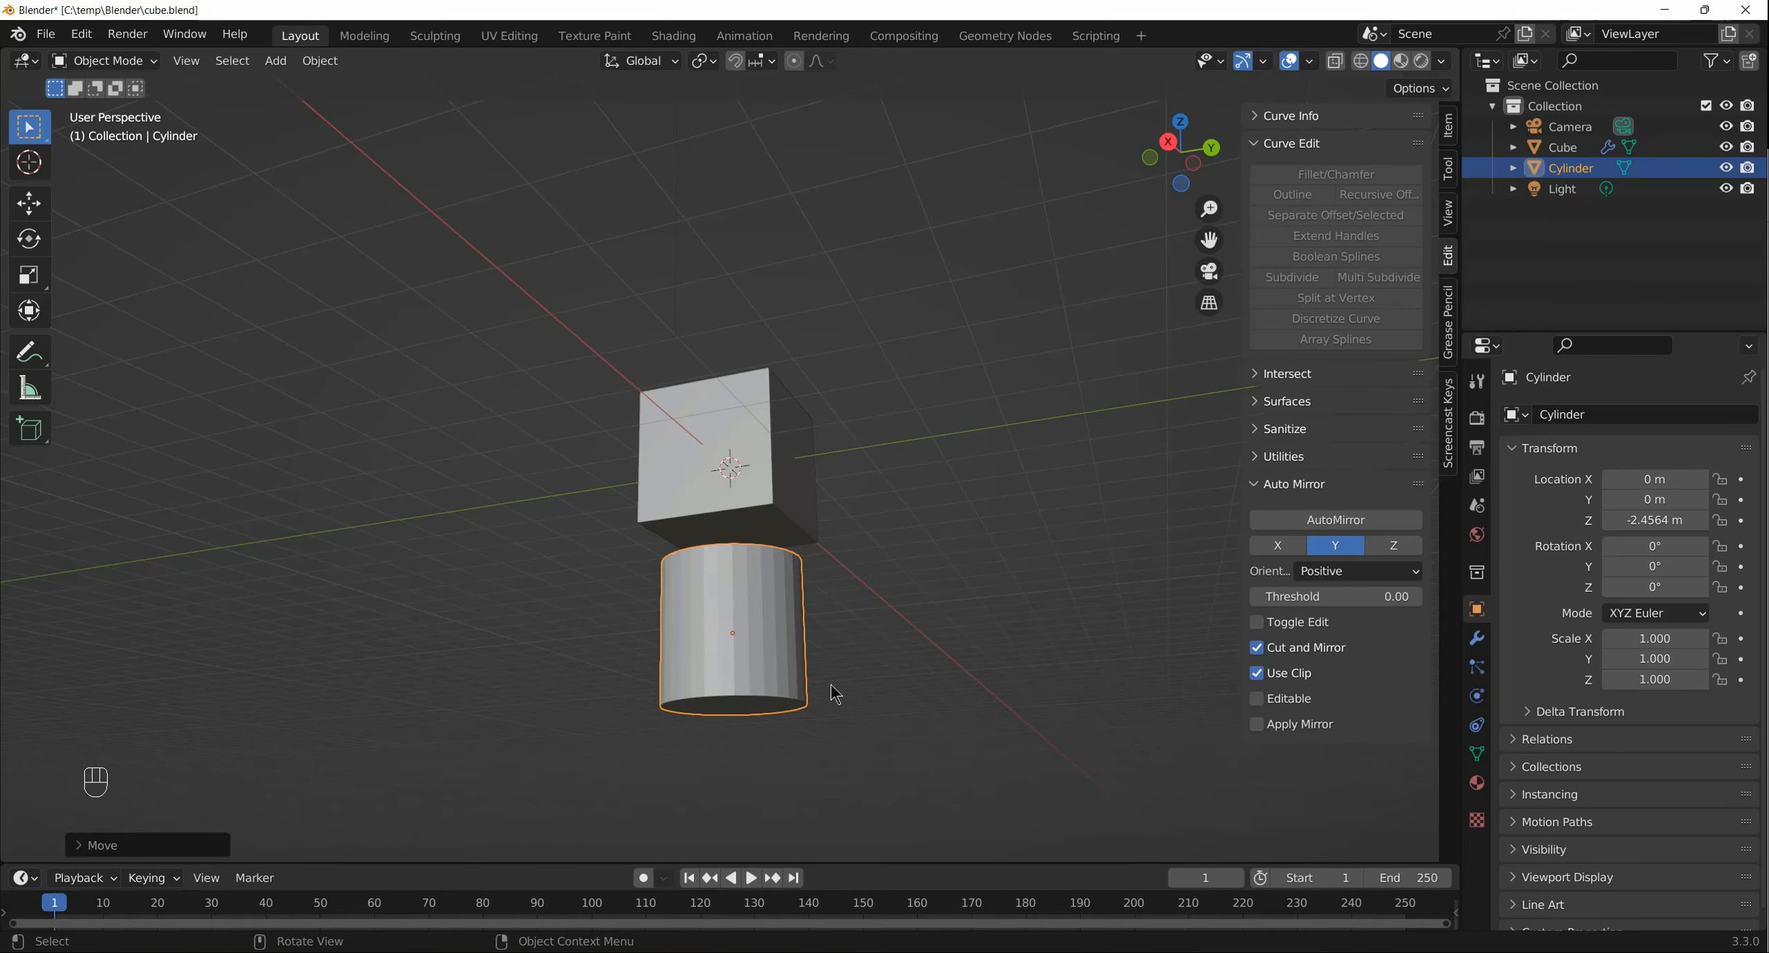
Rotate the separate cylinder 90° about the global X axis
key("r")
key("x")
key("9")
key("0")
key("Return")
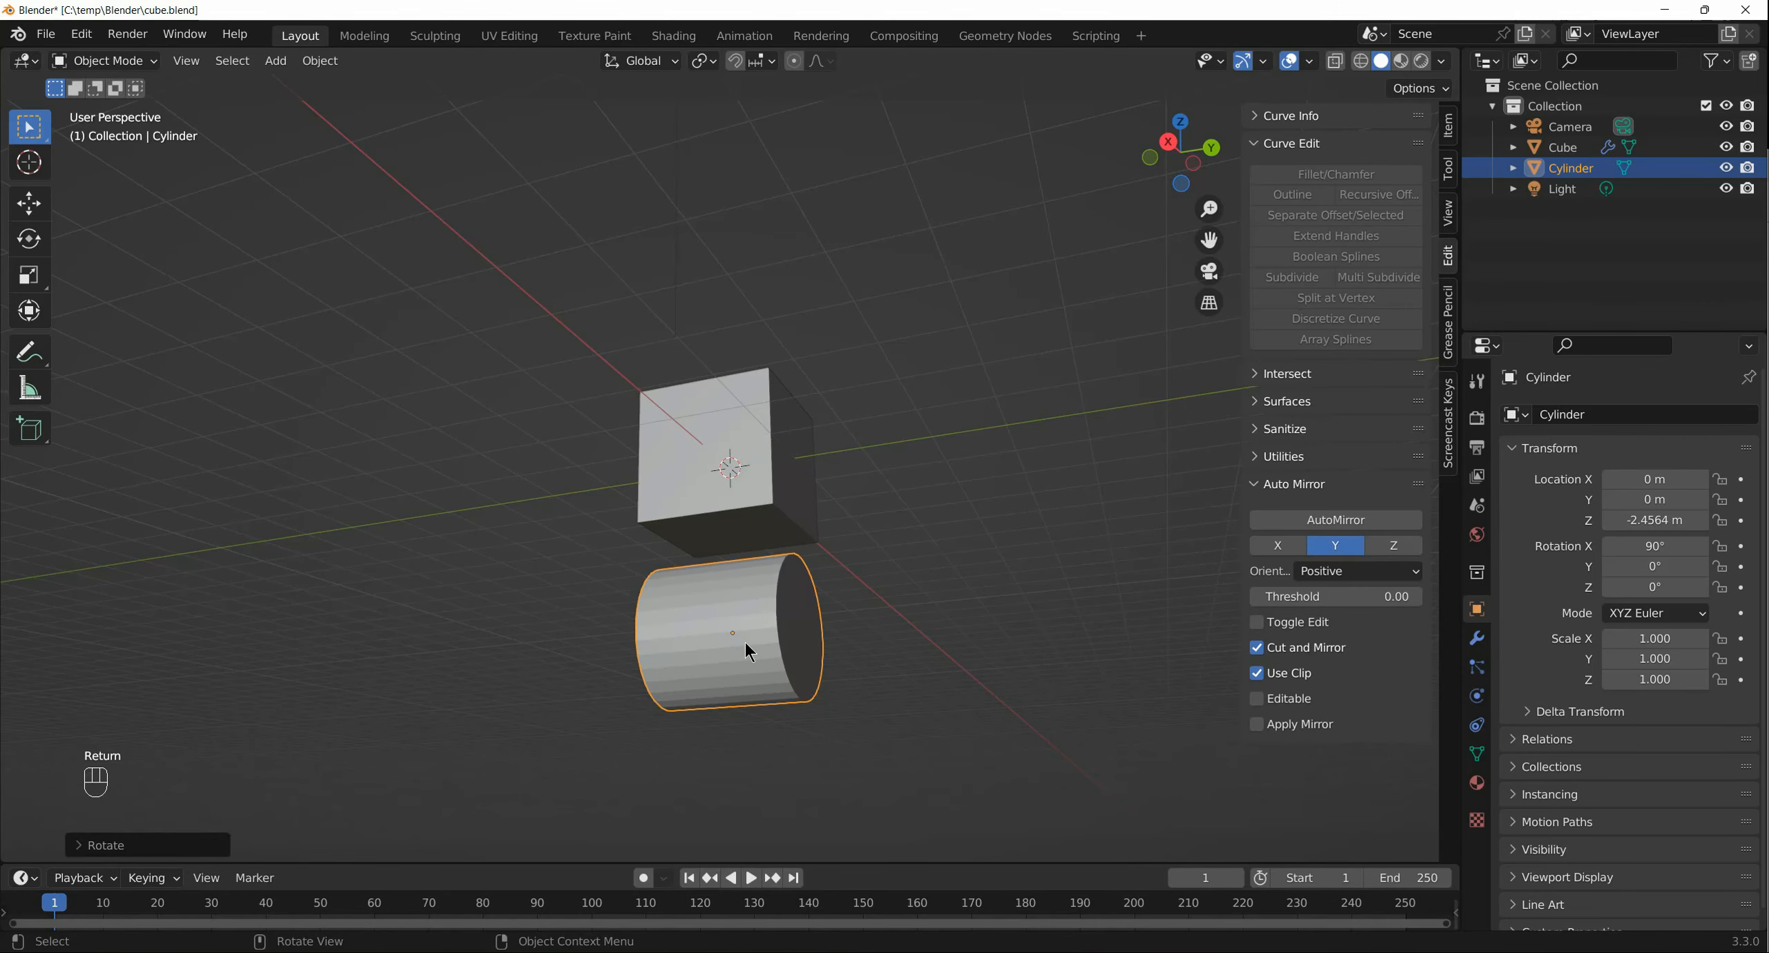
Scale the cylinder along the global Y axis to about 0.197 to form a thin wheel
key("s")
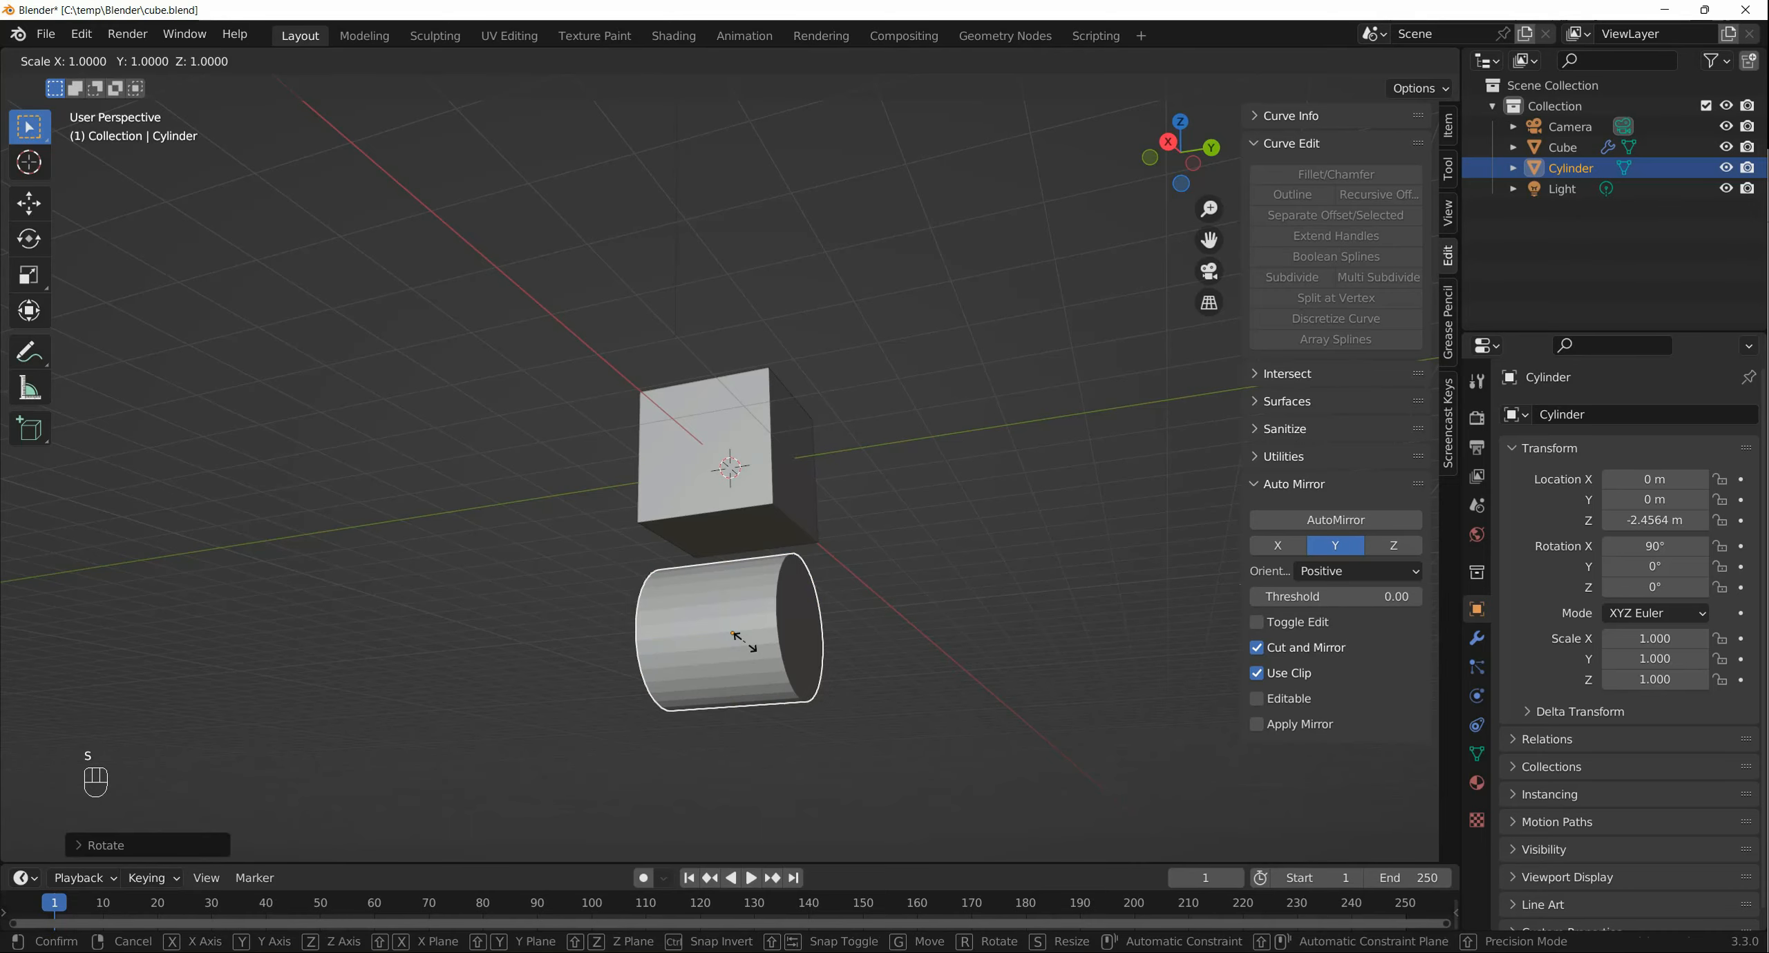
key("y")
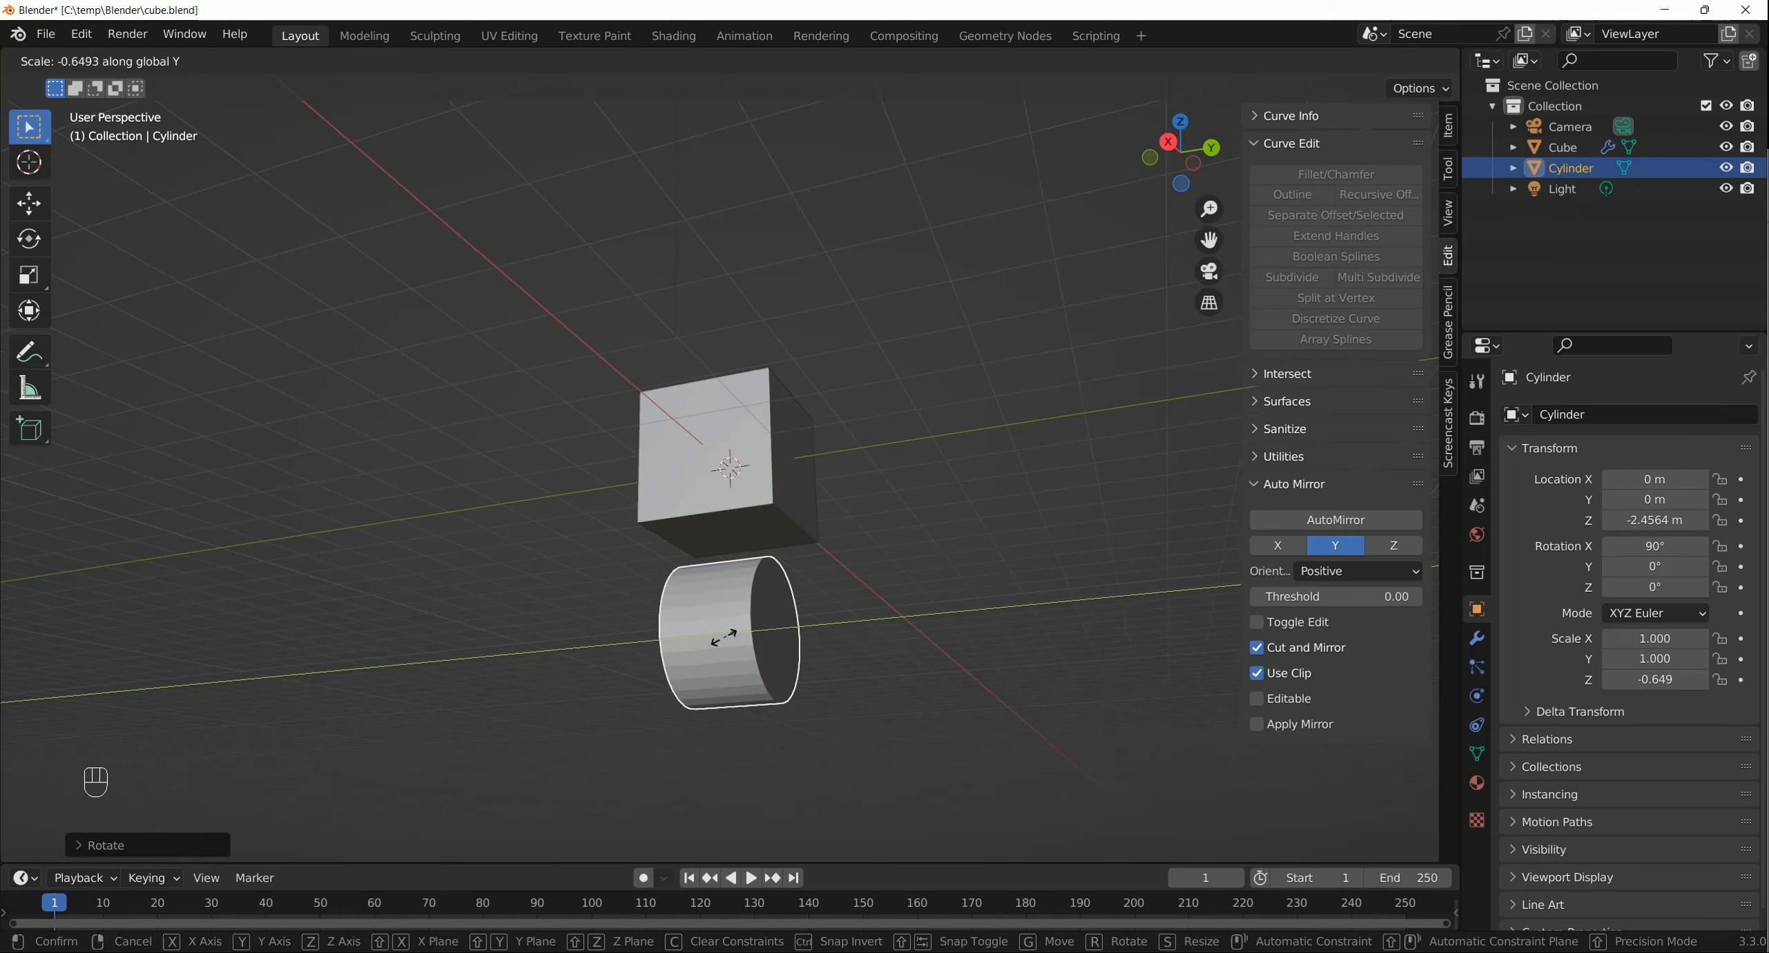
left_click(733, 634)
left_click(734, 636)
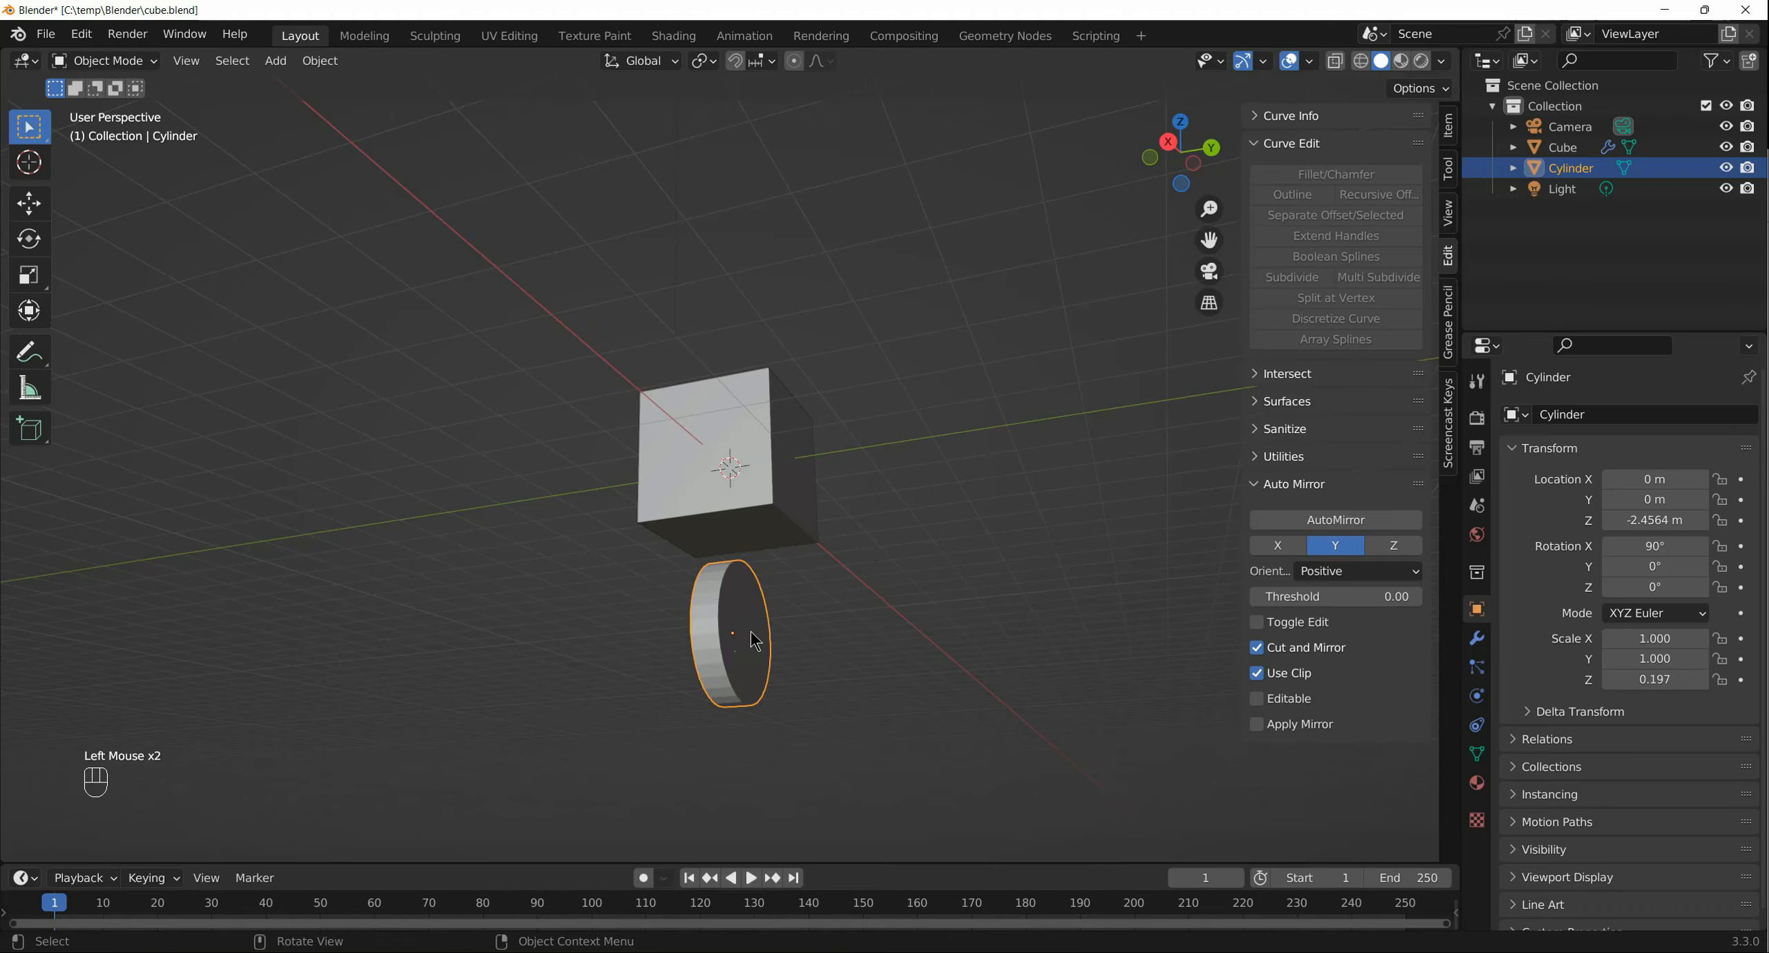
Move the thin cylinder beside the cube's lower edge, to about Y 1.40 m and Z -1.32 m
key("KP_3")
middle_click_drag(814, 628, 783, 631)
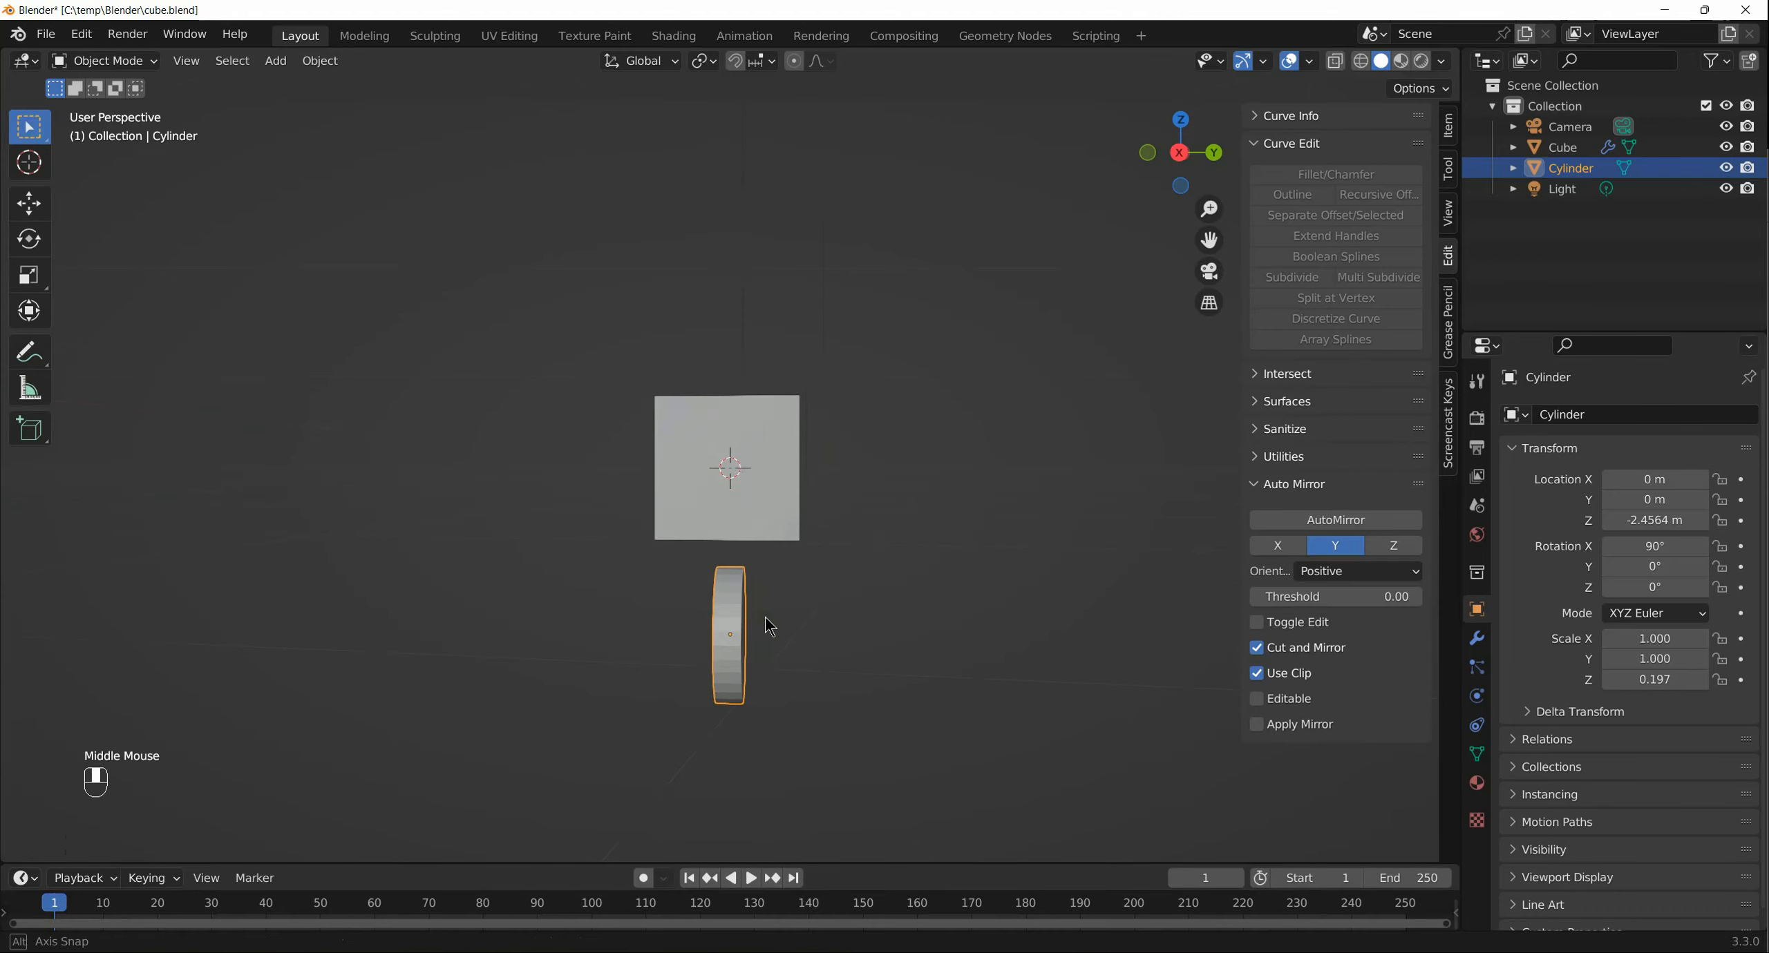
left_click_drag(766, 625, 744, 545)
key("g")
left_click(887, 587)
left_click(887, 588)
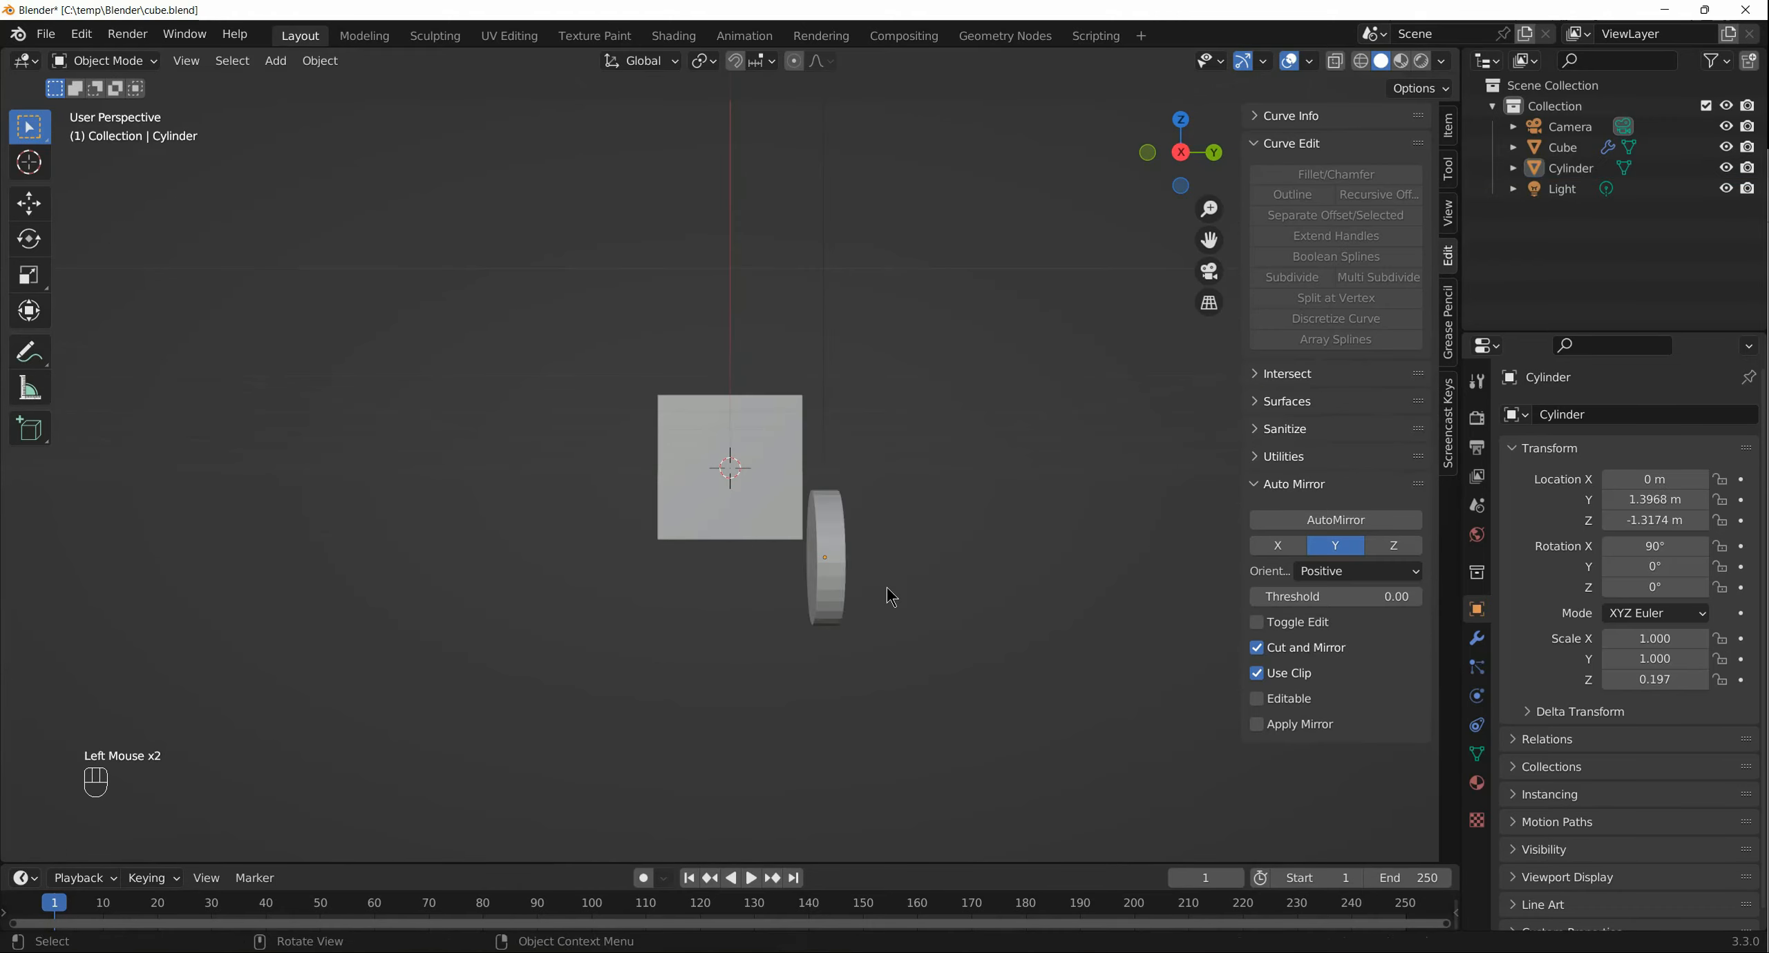
Rename the Cube object to car and the Cylinder object to wheel
key("KP_3")
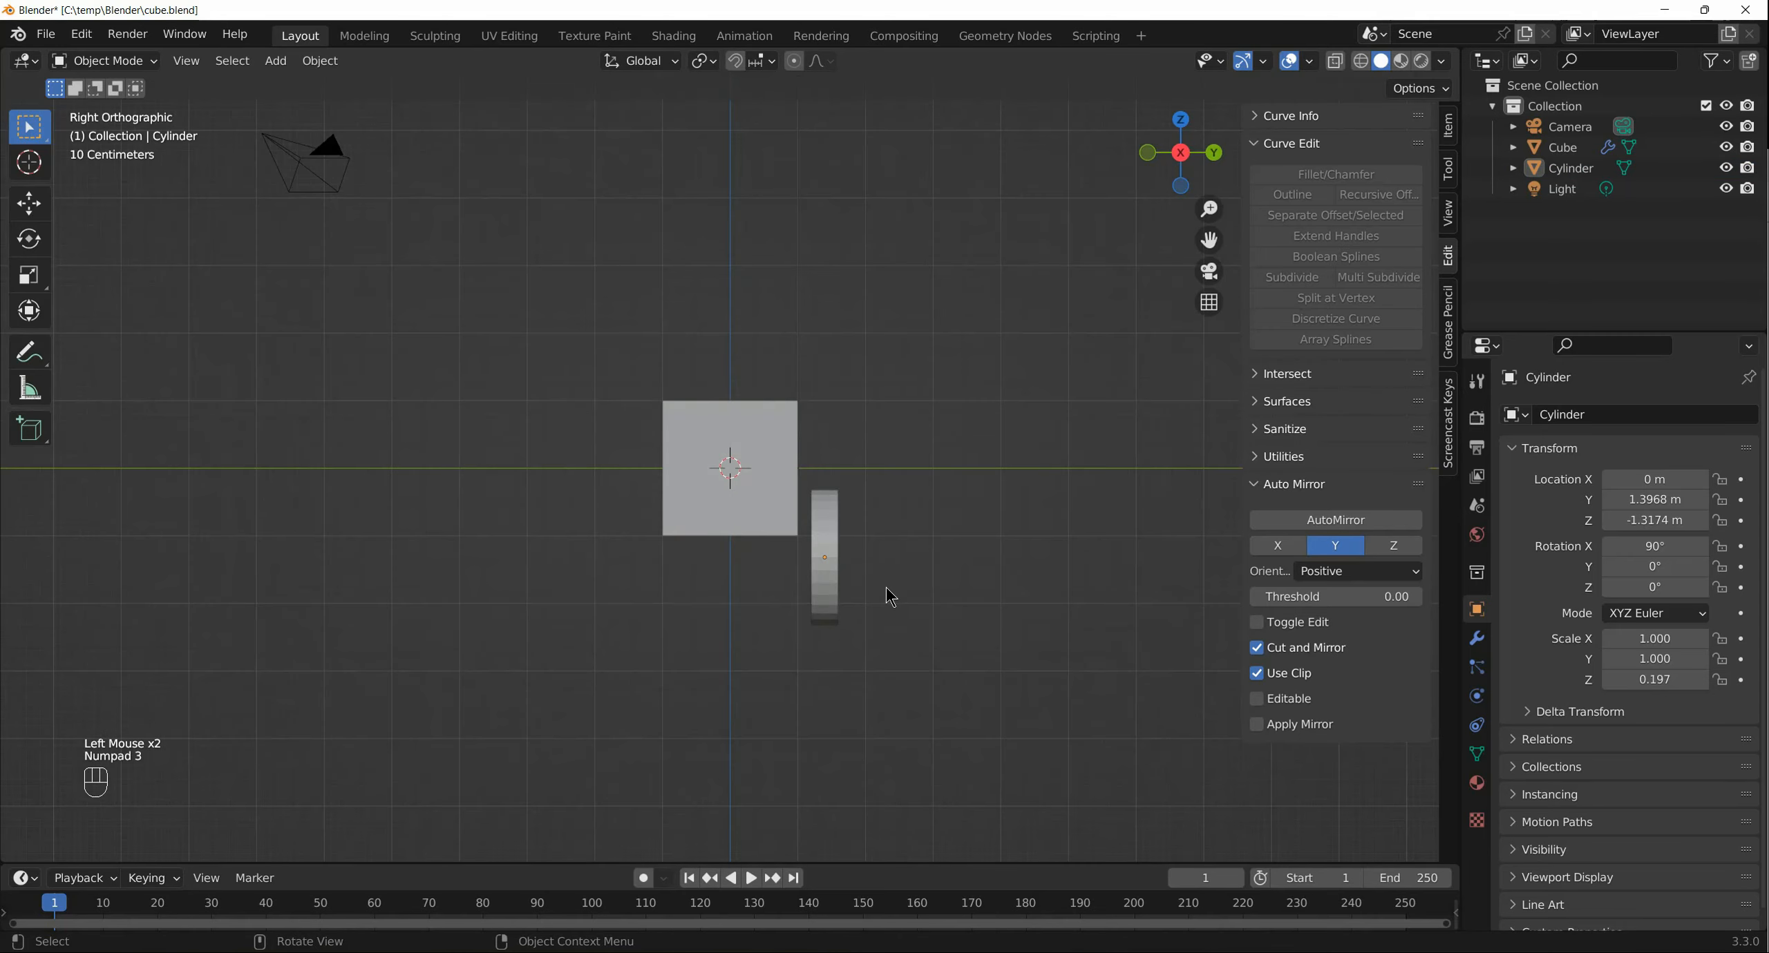
middle_click_drag(777, 551, 827, 550)
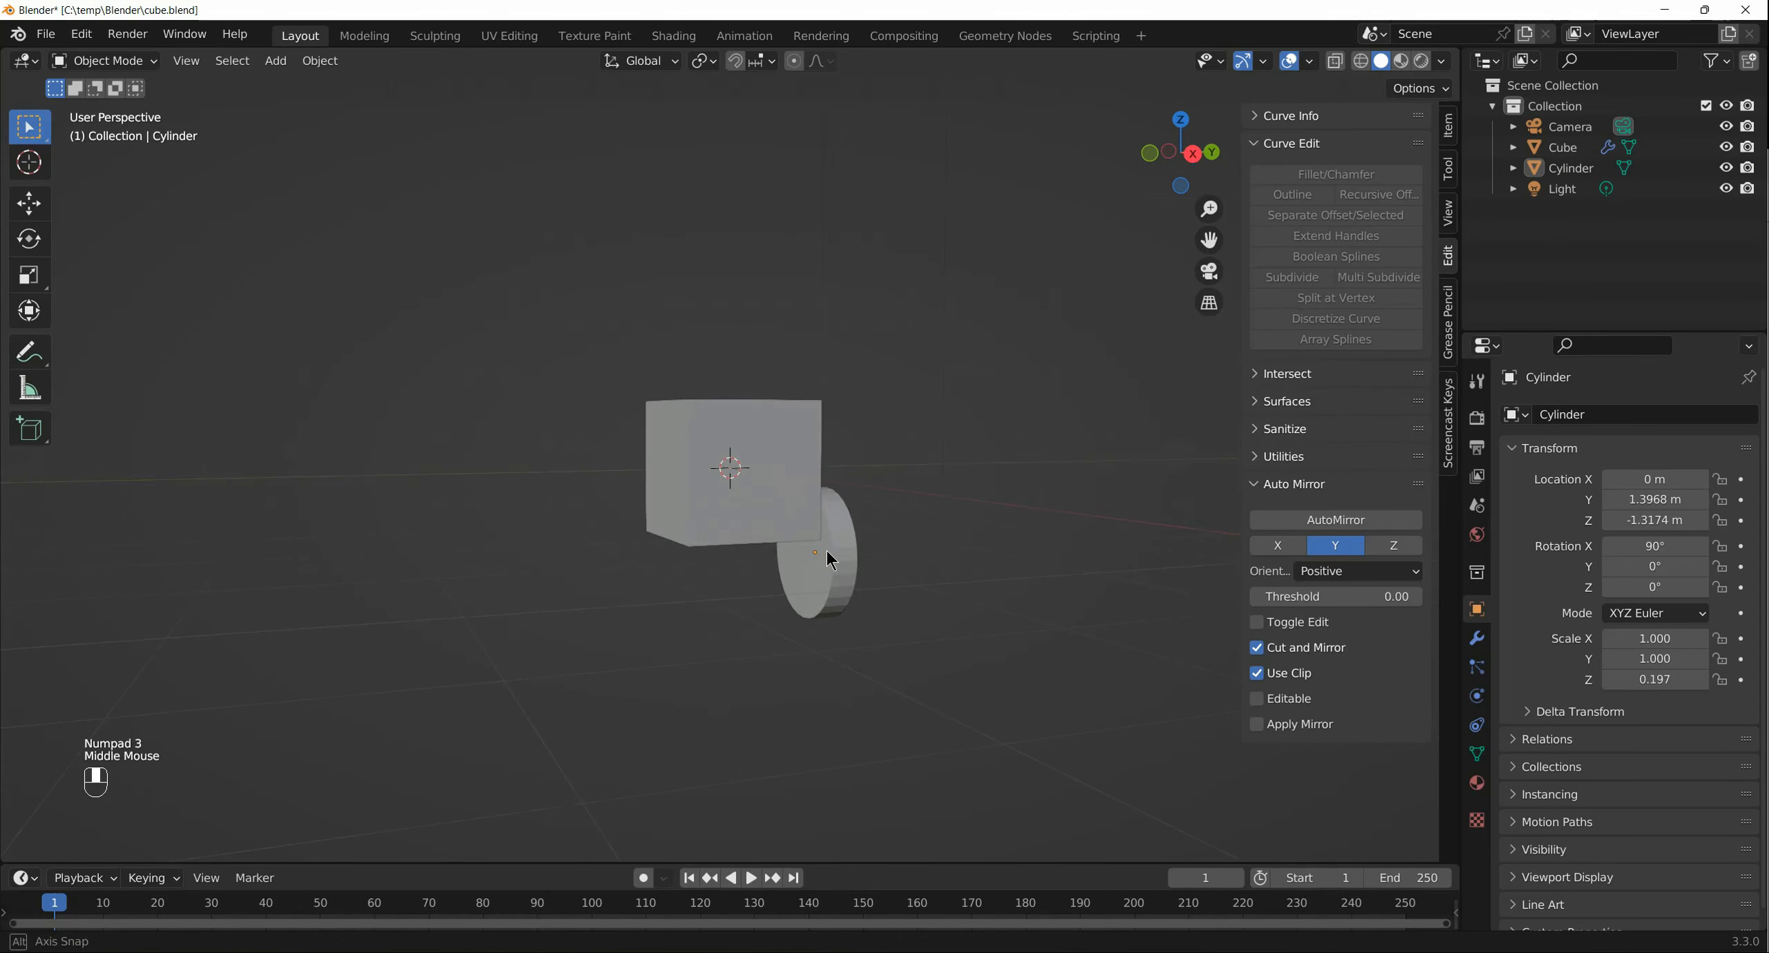
left_click(805, 542)
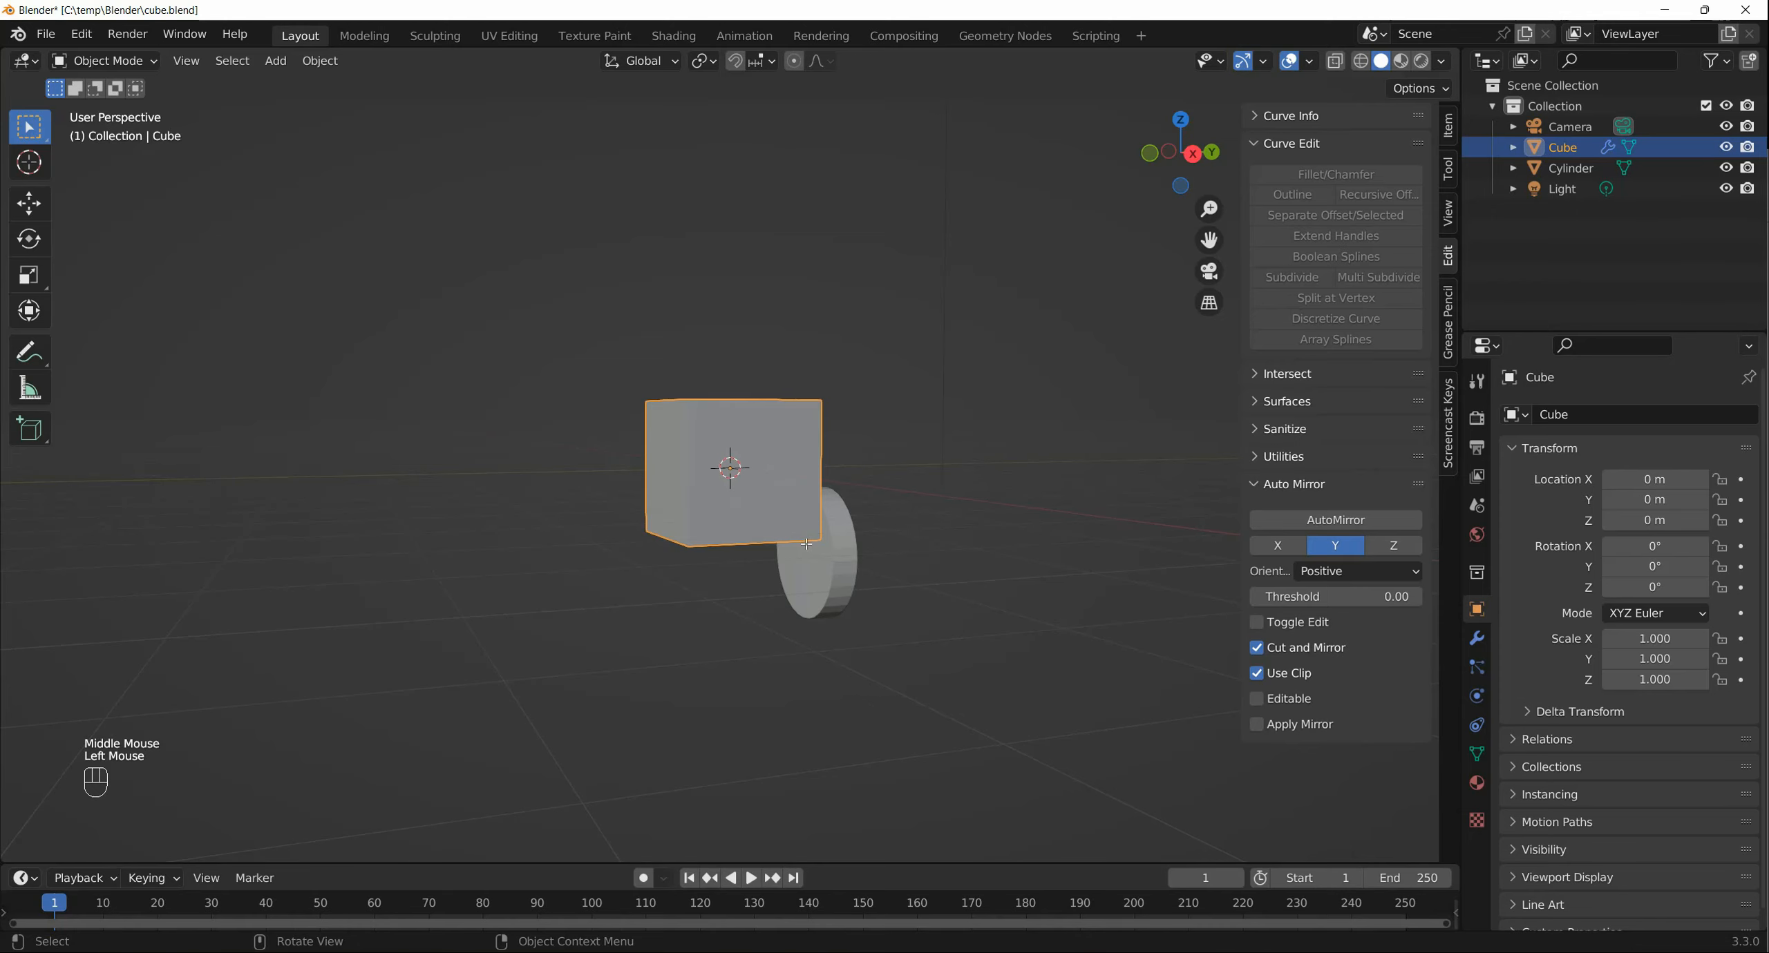
key("Tab")
middle_click_drag(924, 558, 865, 561)
key("Tab")
double_click(1565, 151)
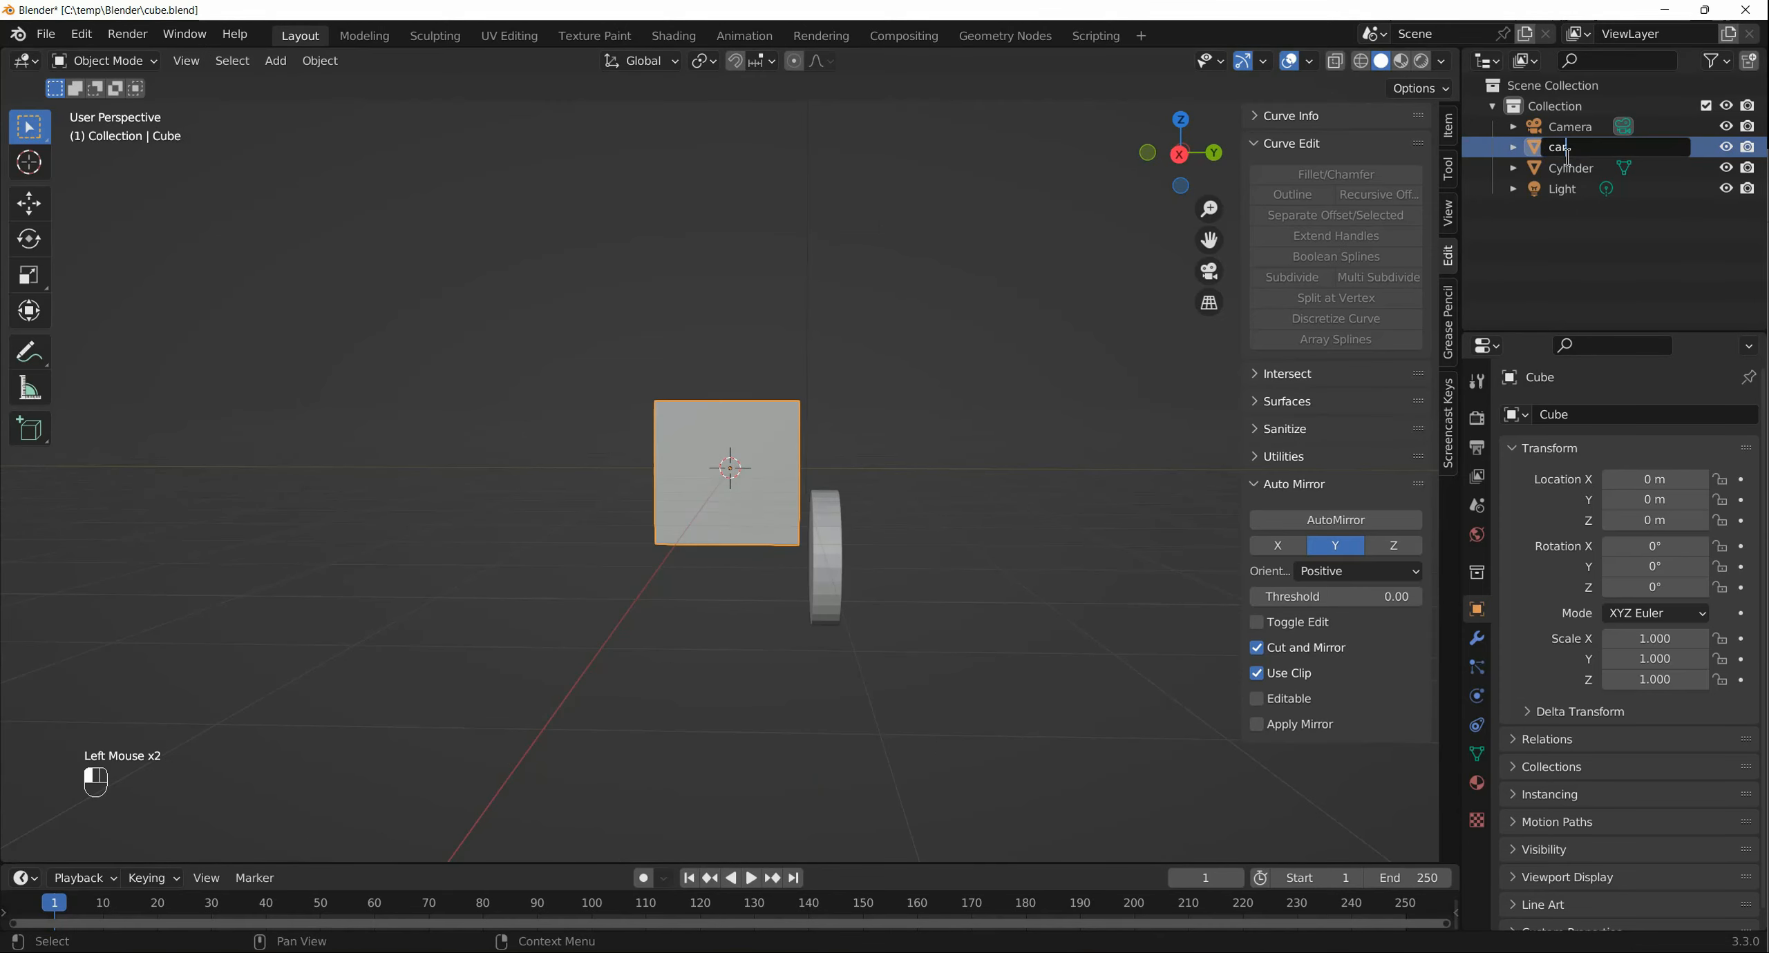
type("car")
key("Return")
double_click(1568, 167)
type("wheel")
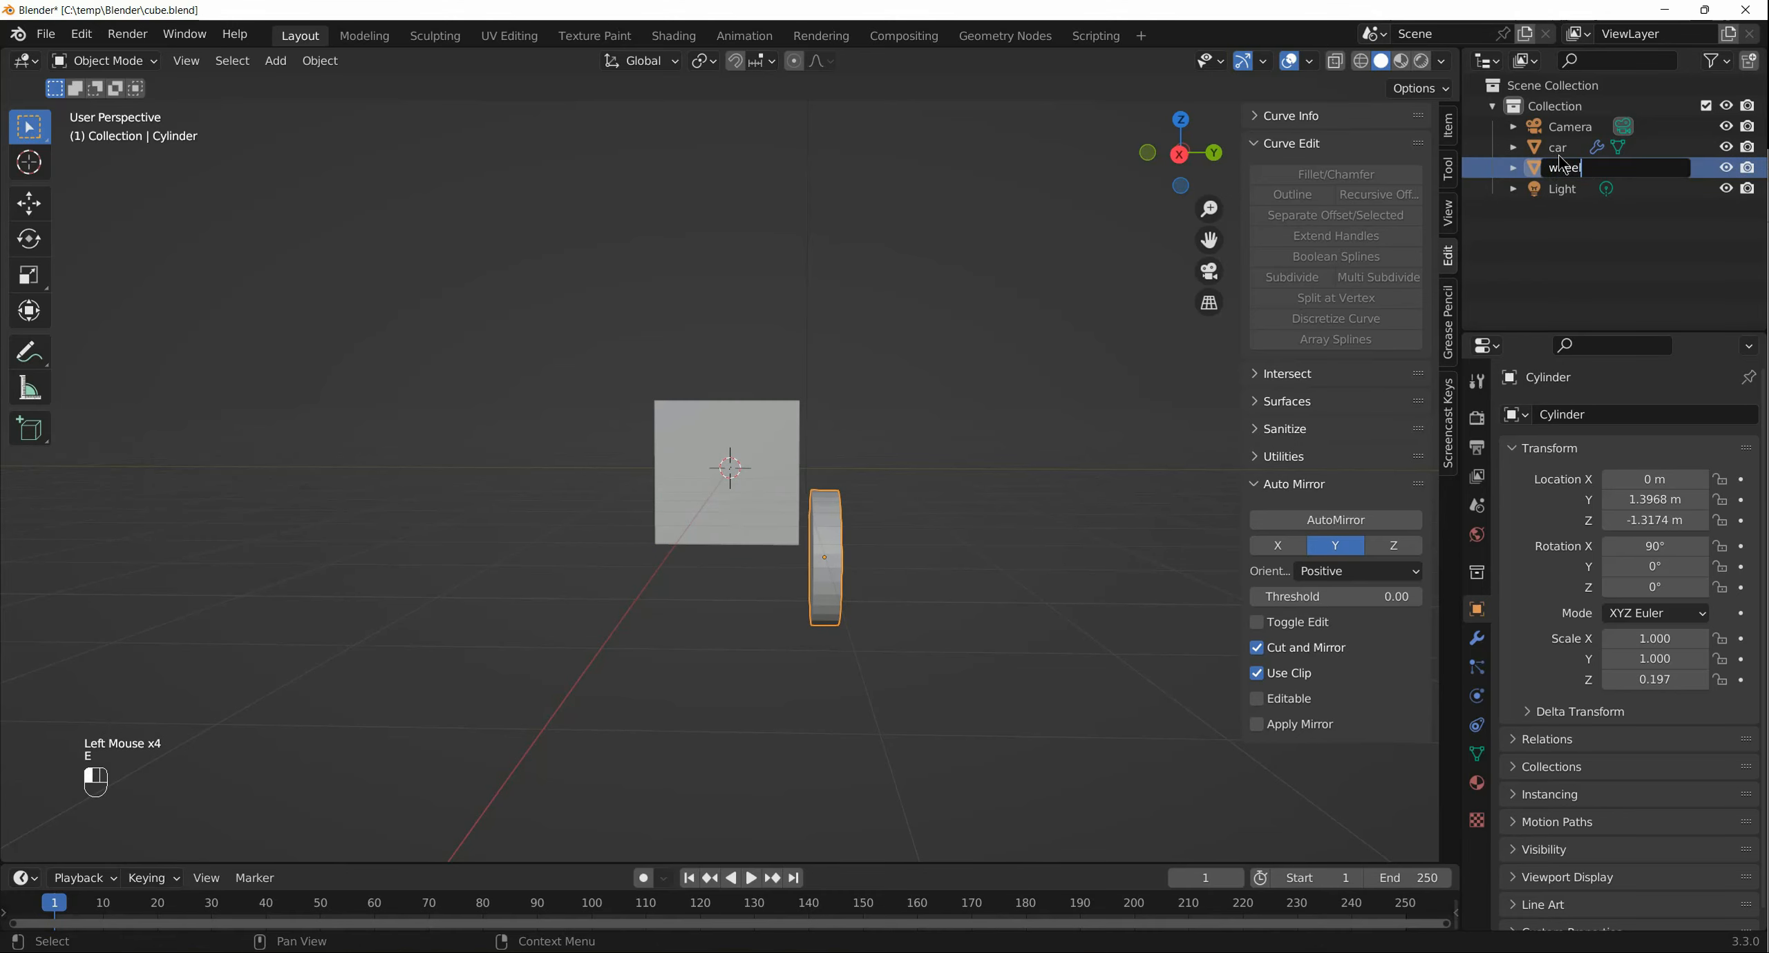
key("Return")
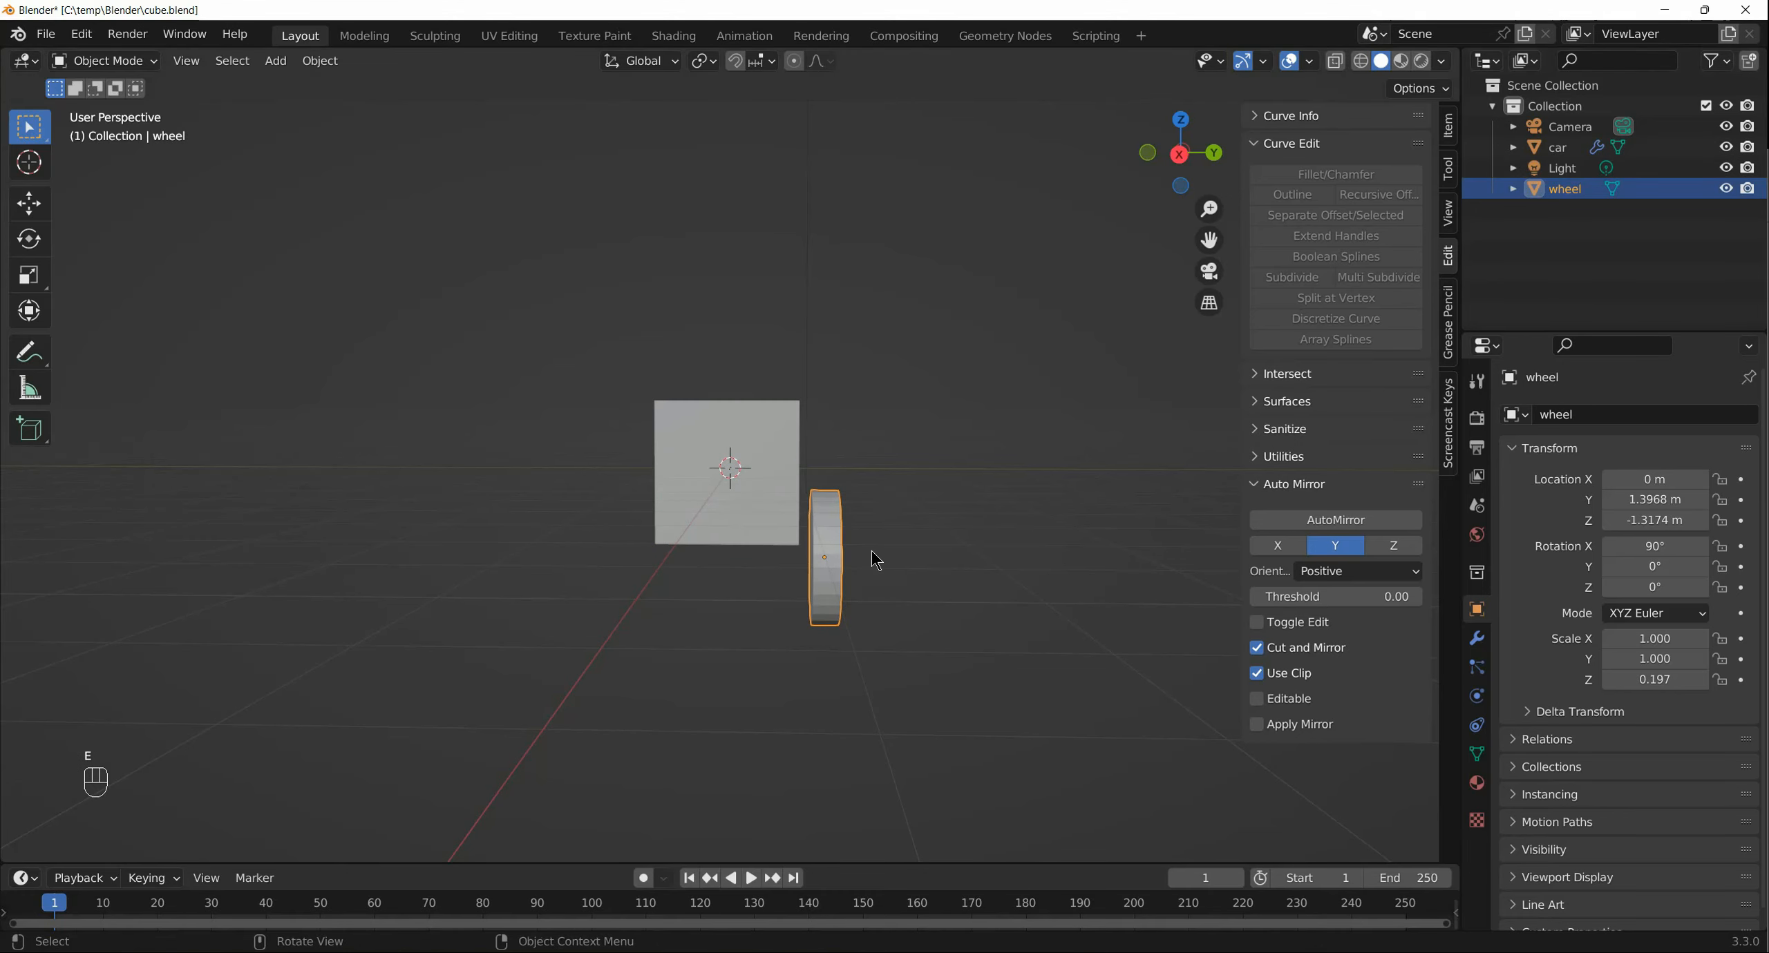
Join the wheel into the car object, keeping car as the active object, and expand car's entry in the outliner
left_click(833, 514)
left_click(829, 518)
left_click(762, 433, "shift")
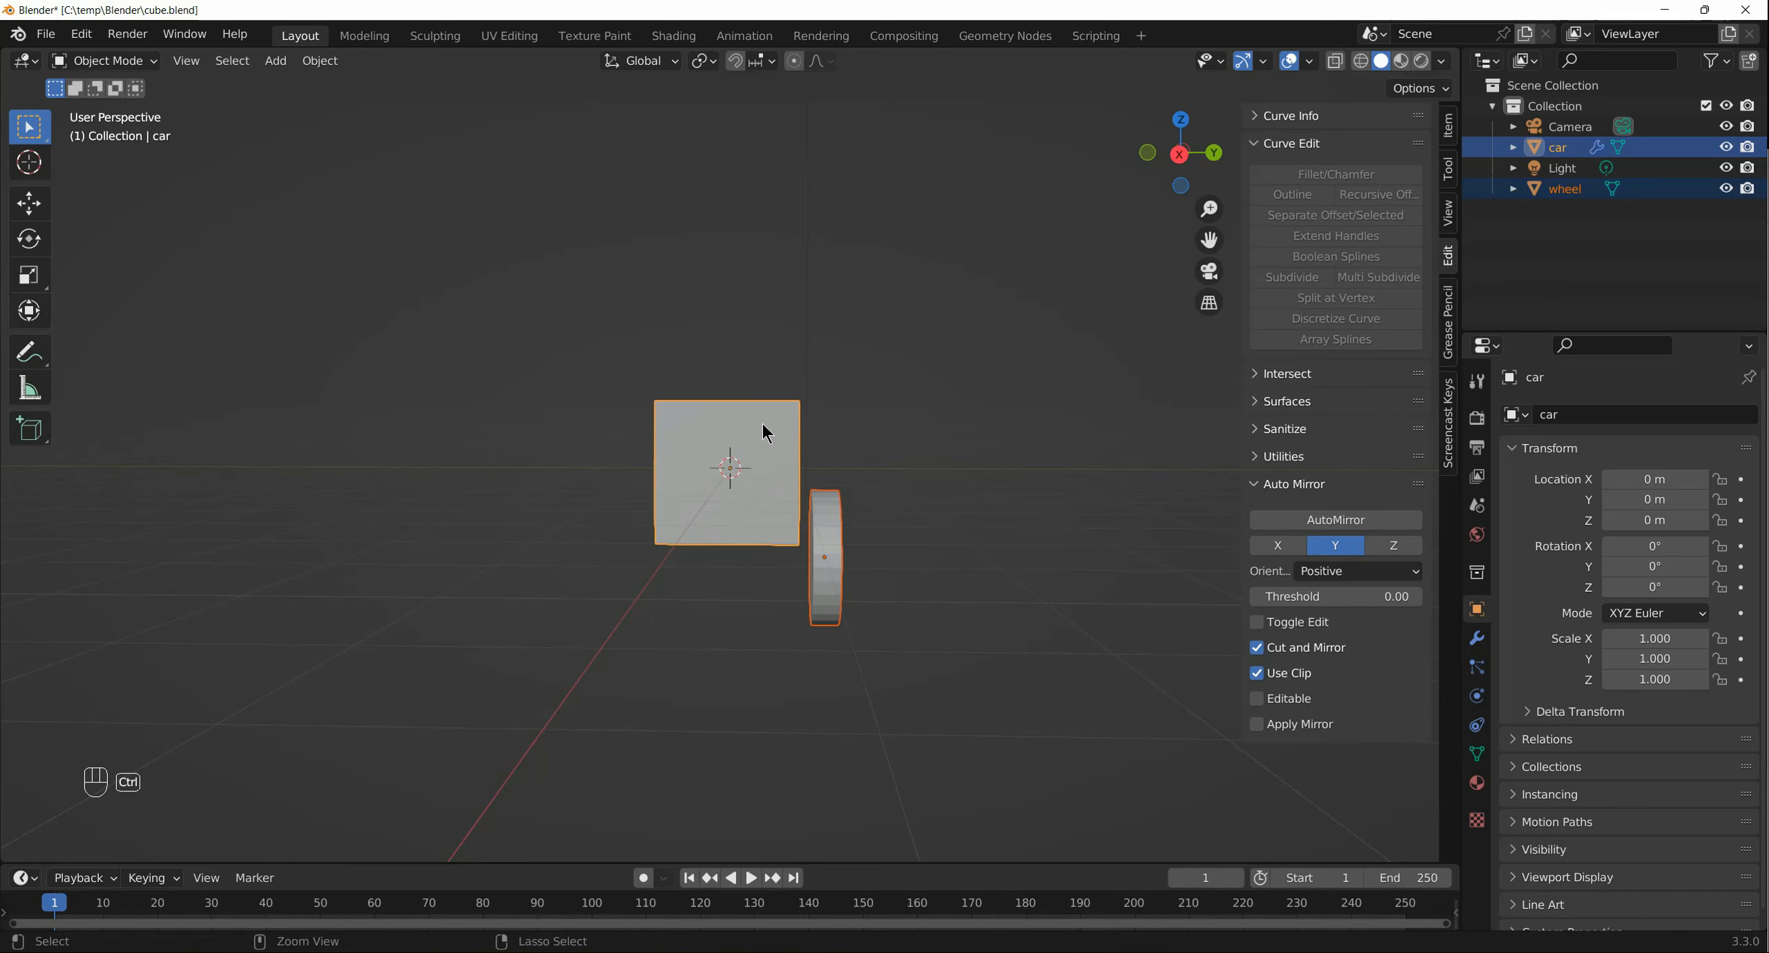
key("ctrl+j")
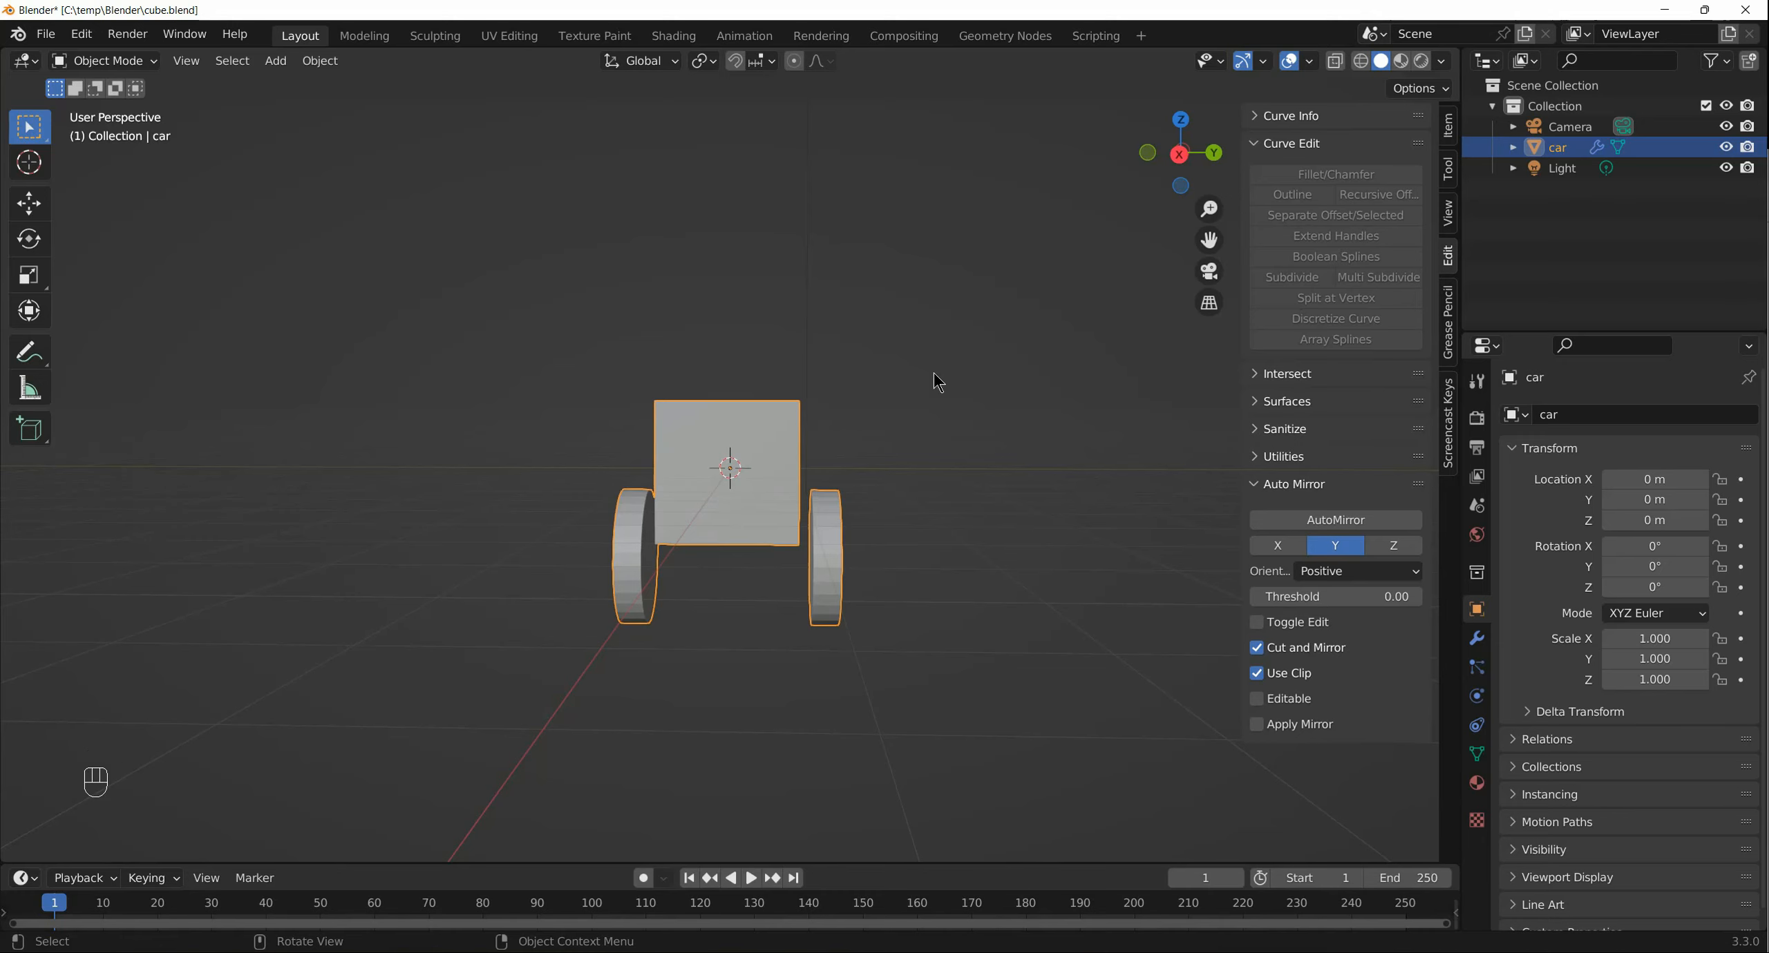
left_click(1512, 149)
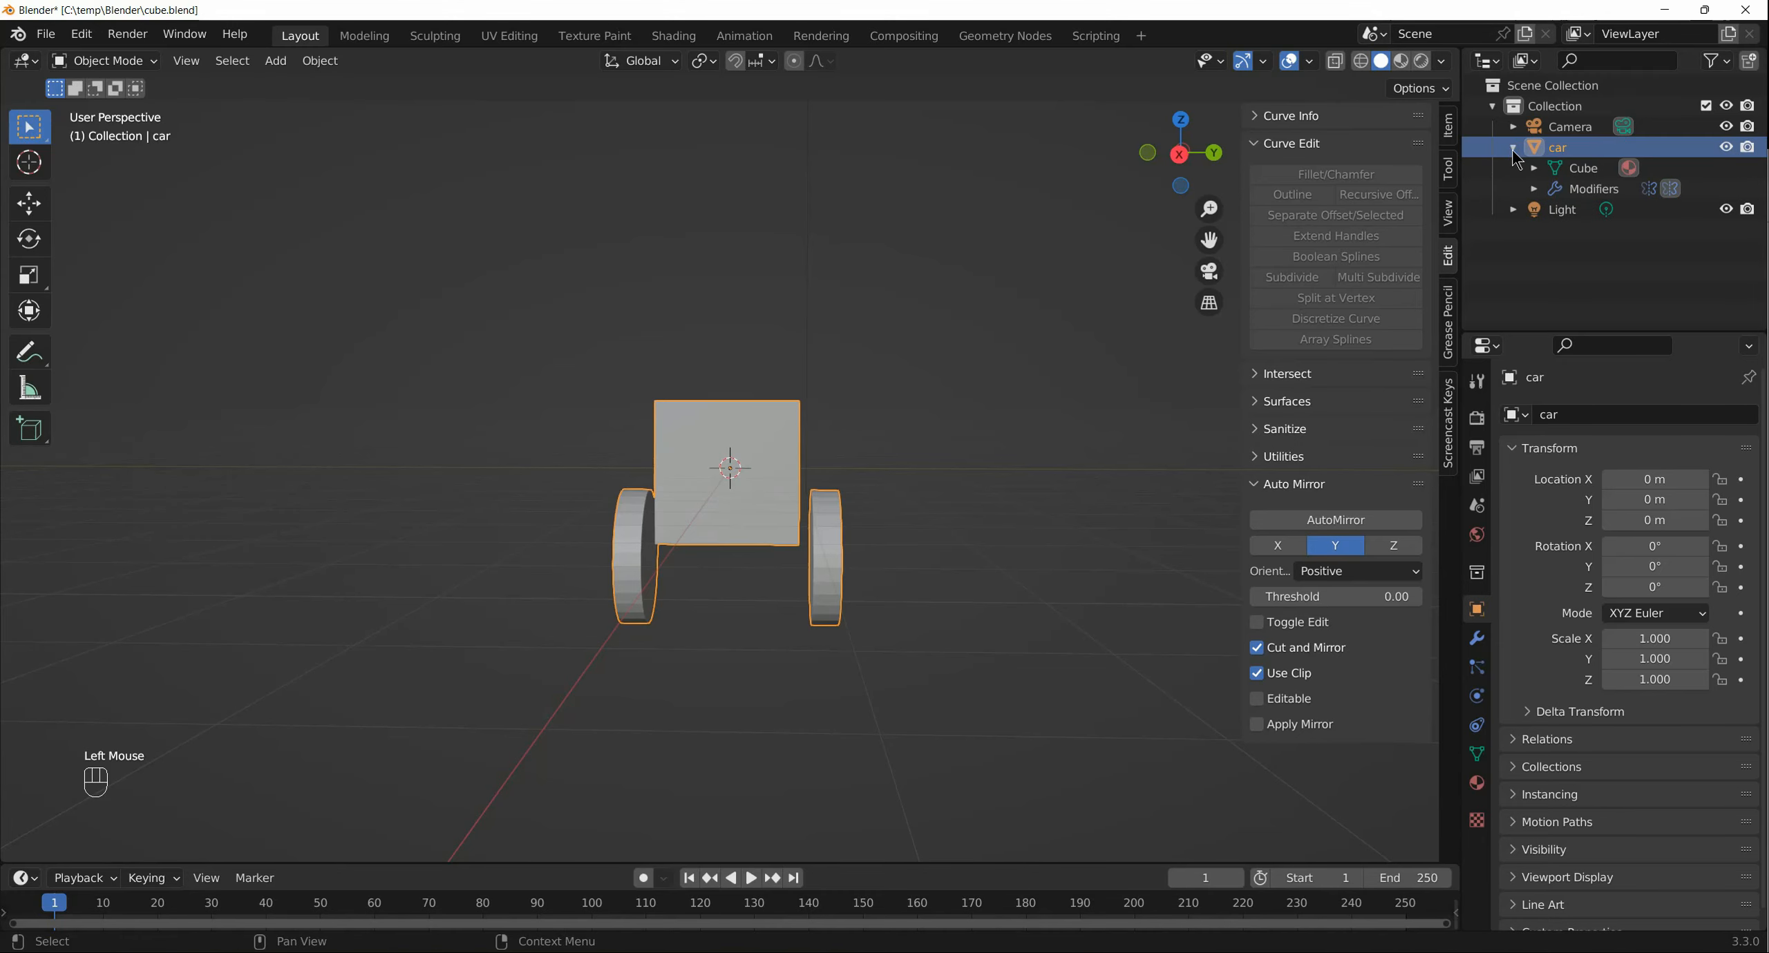
In Edit Mode, move the car's wheel outward along the global Y axis and clear the selection
left_click(981, 418)
middle_click_drag(961, 417, 981, 417)
left_click(838, 531)
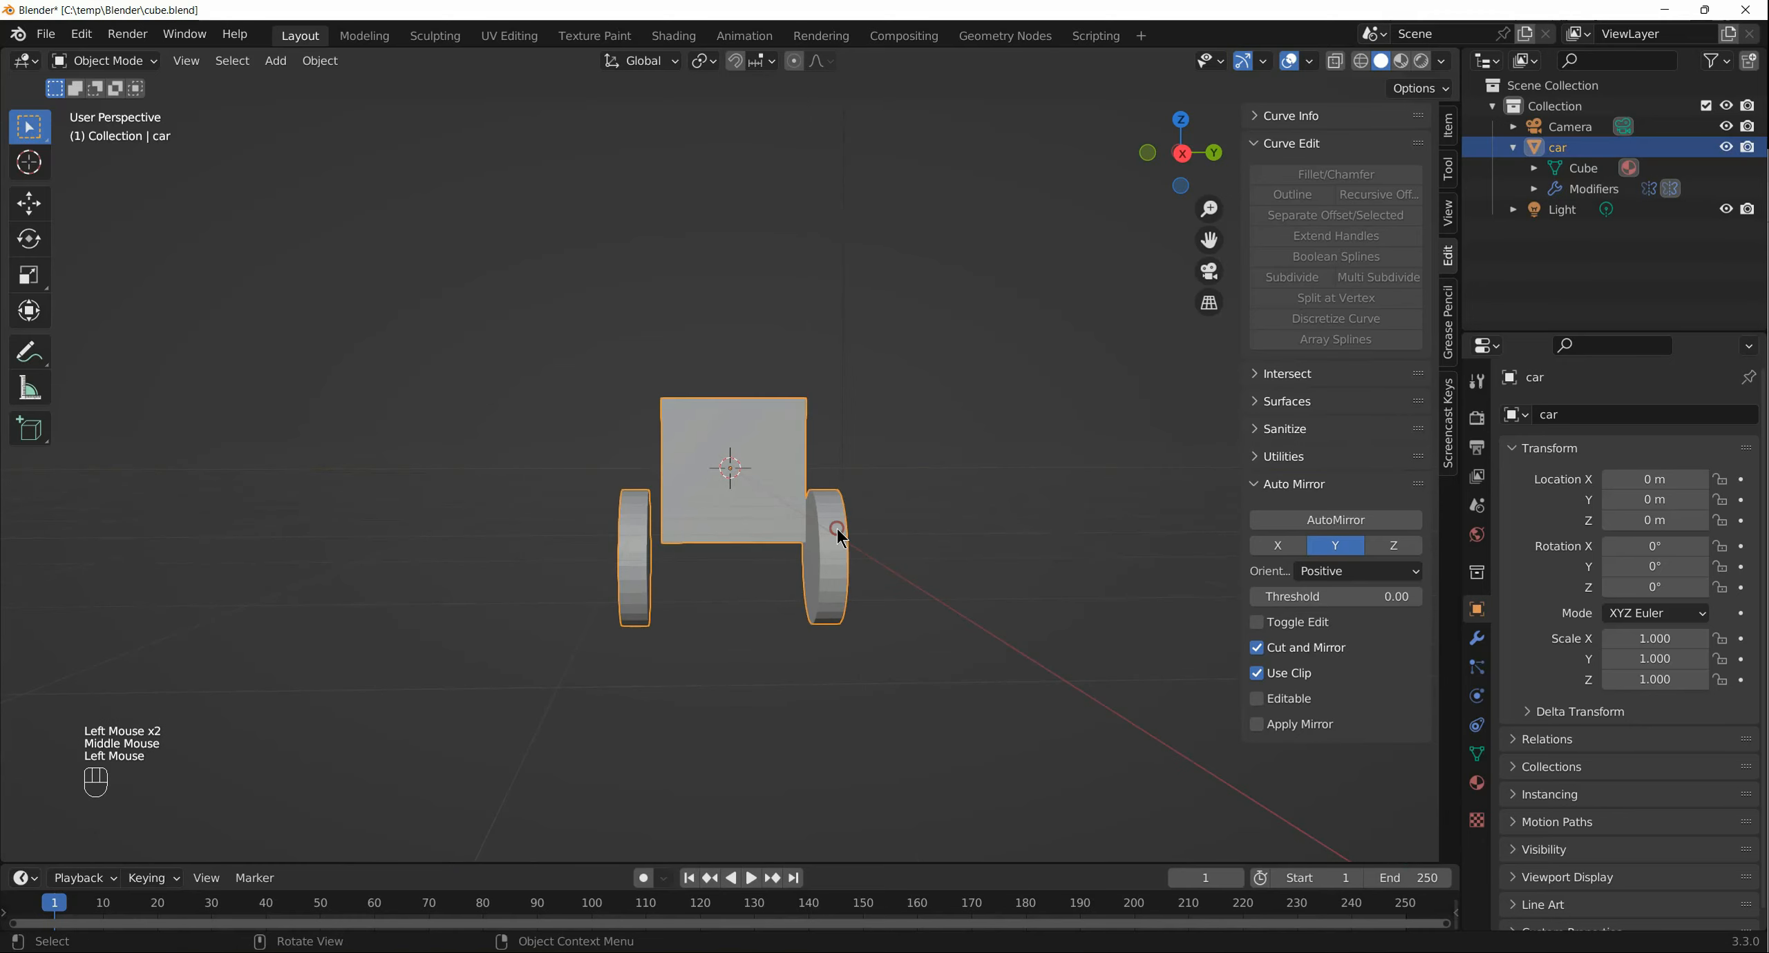
key("Tab")
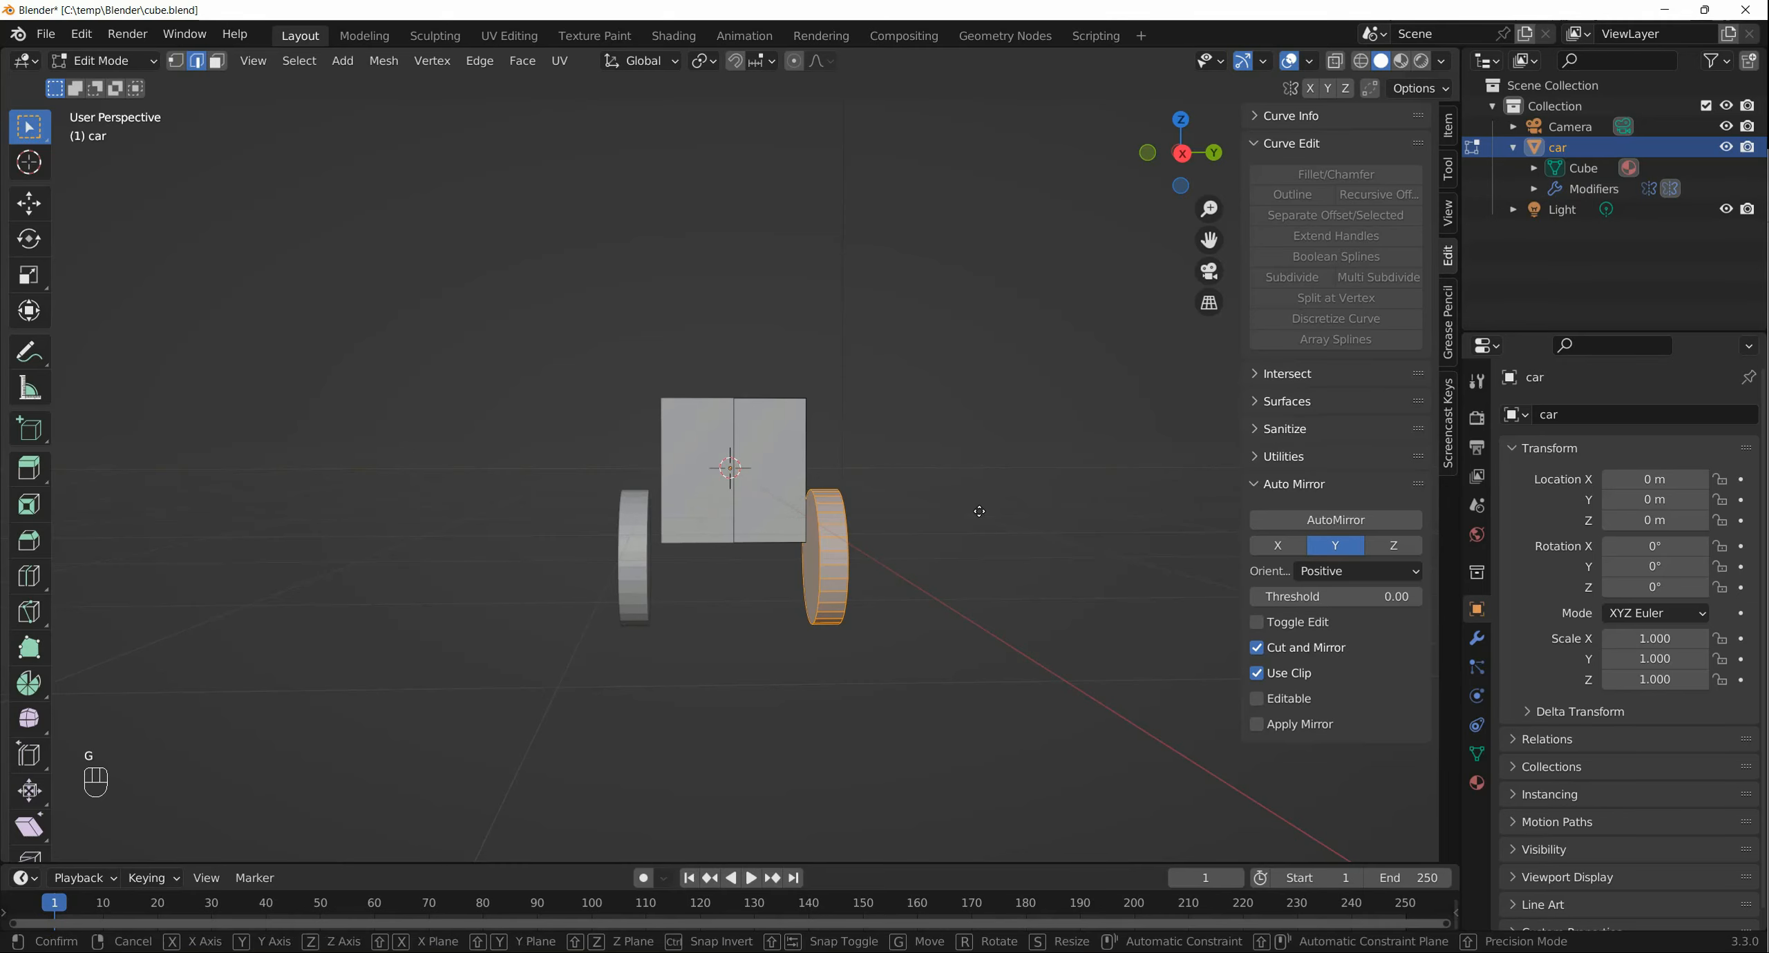
key("g")
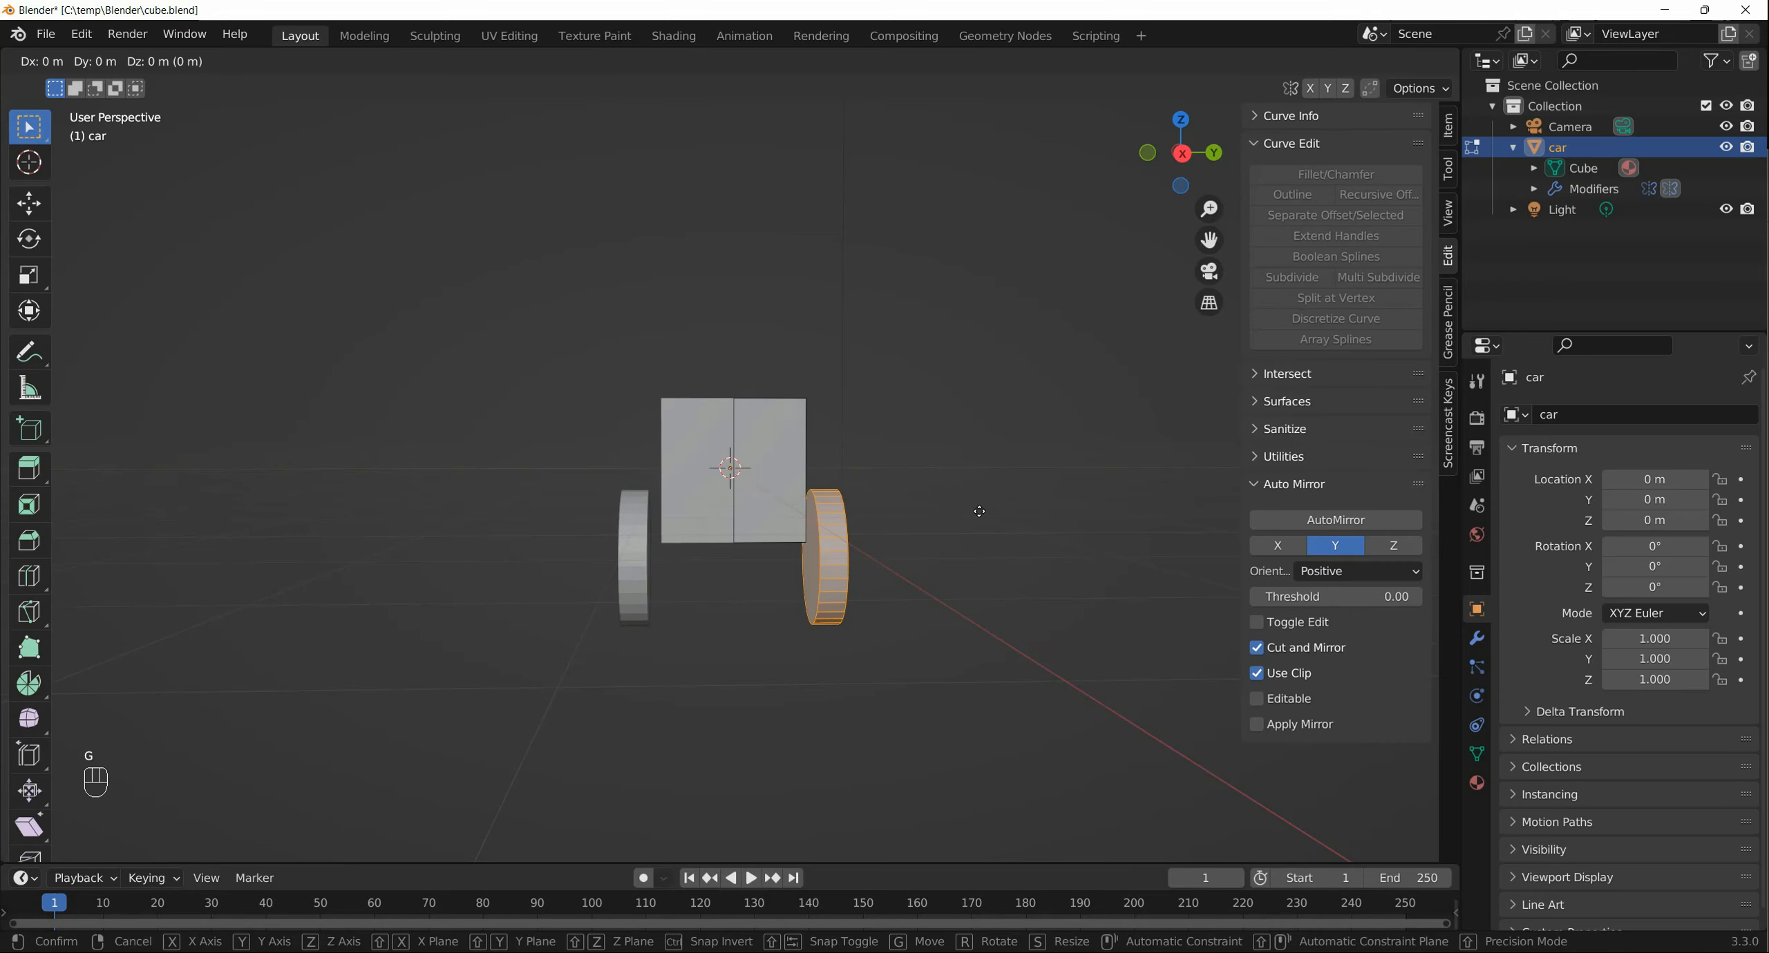
key("y")
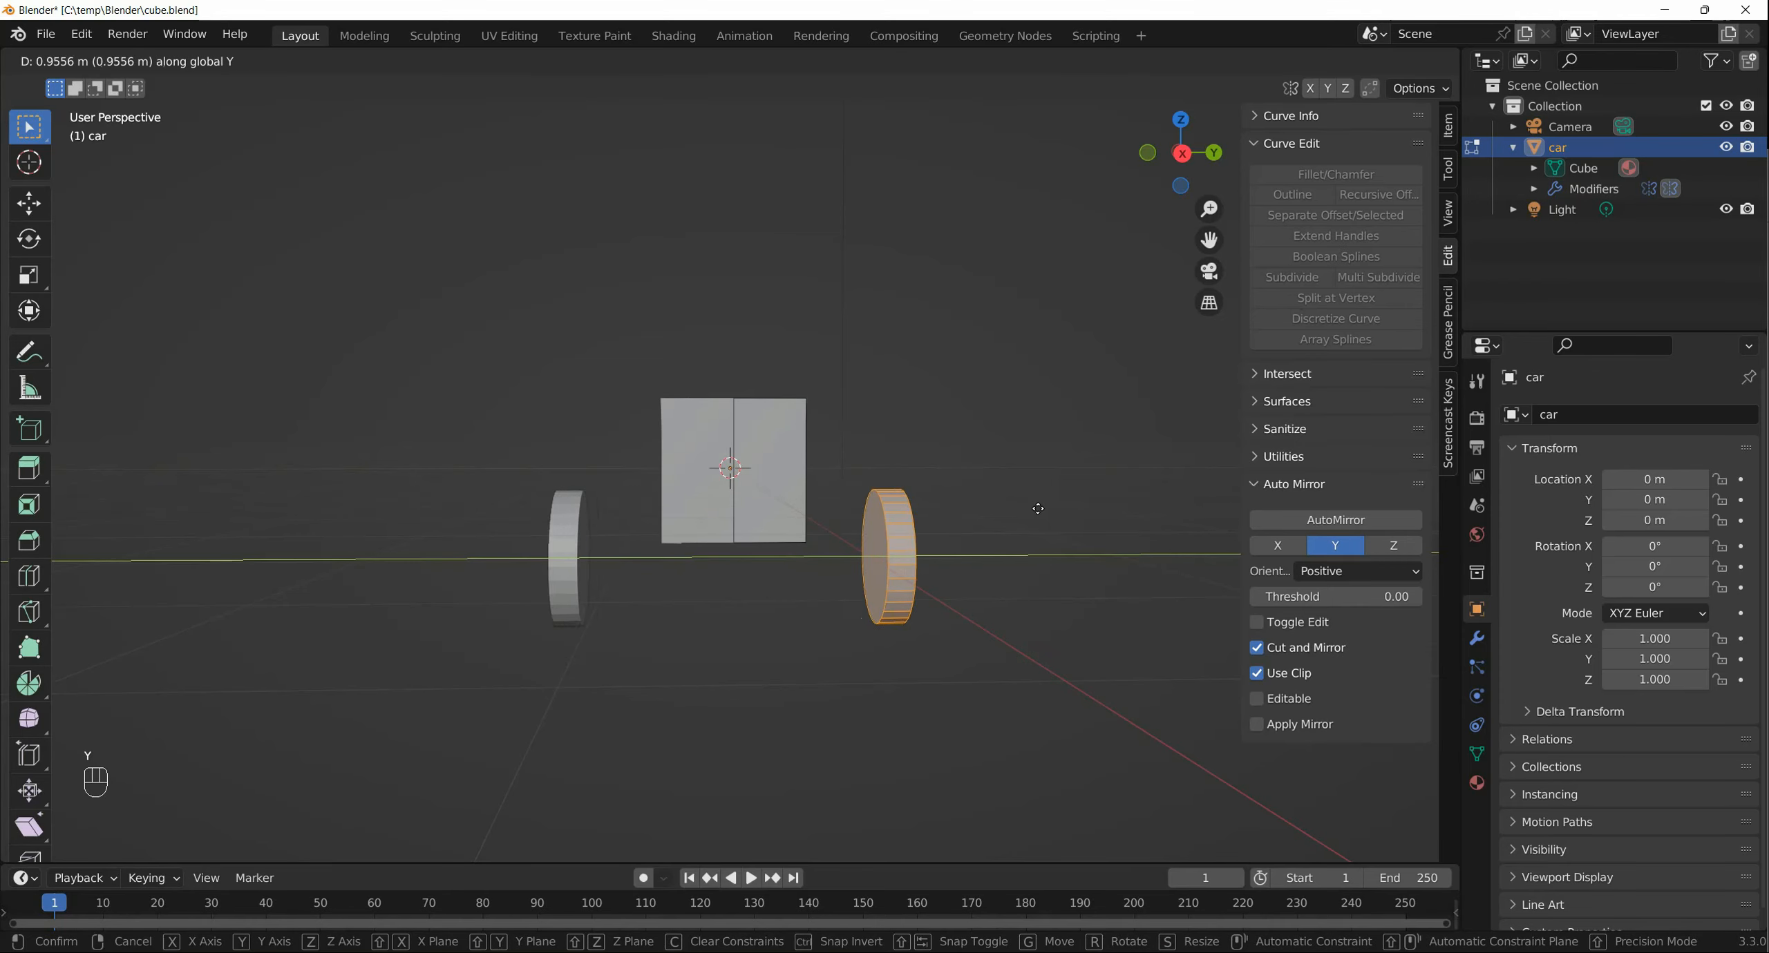
left_click(1023, 511)
mouse_move(1101, 501)
middle_mouse_down()
mouse_move(822, 498)
mouse_move(825, 470)
mouse_move(1074, 482)
middle_mouse_up()
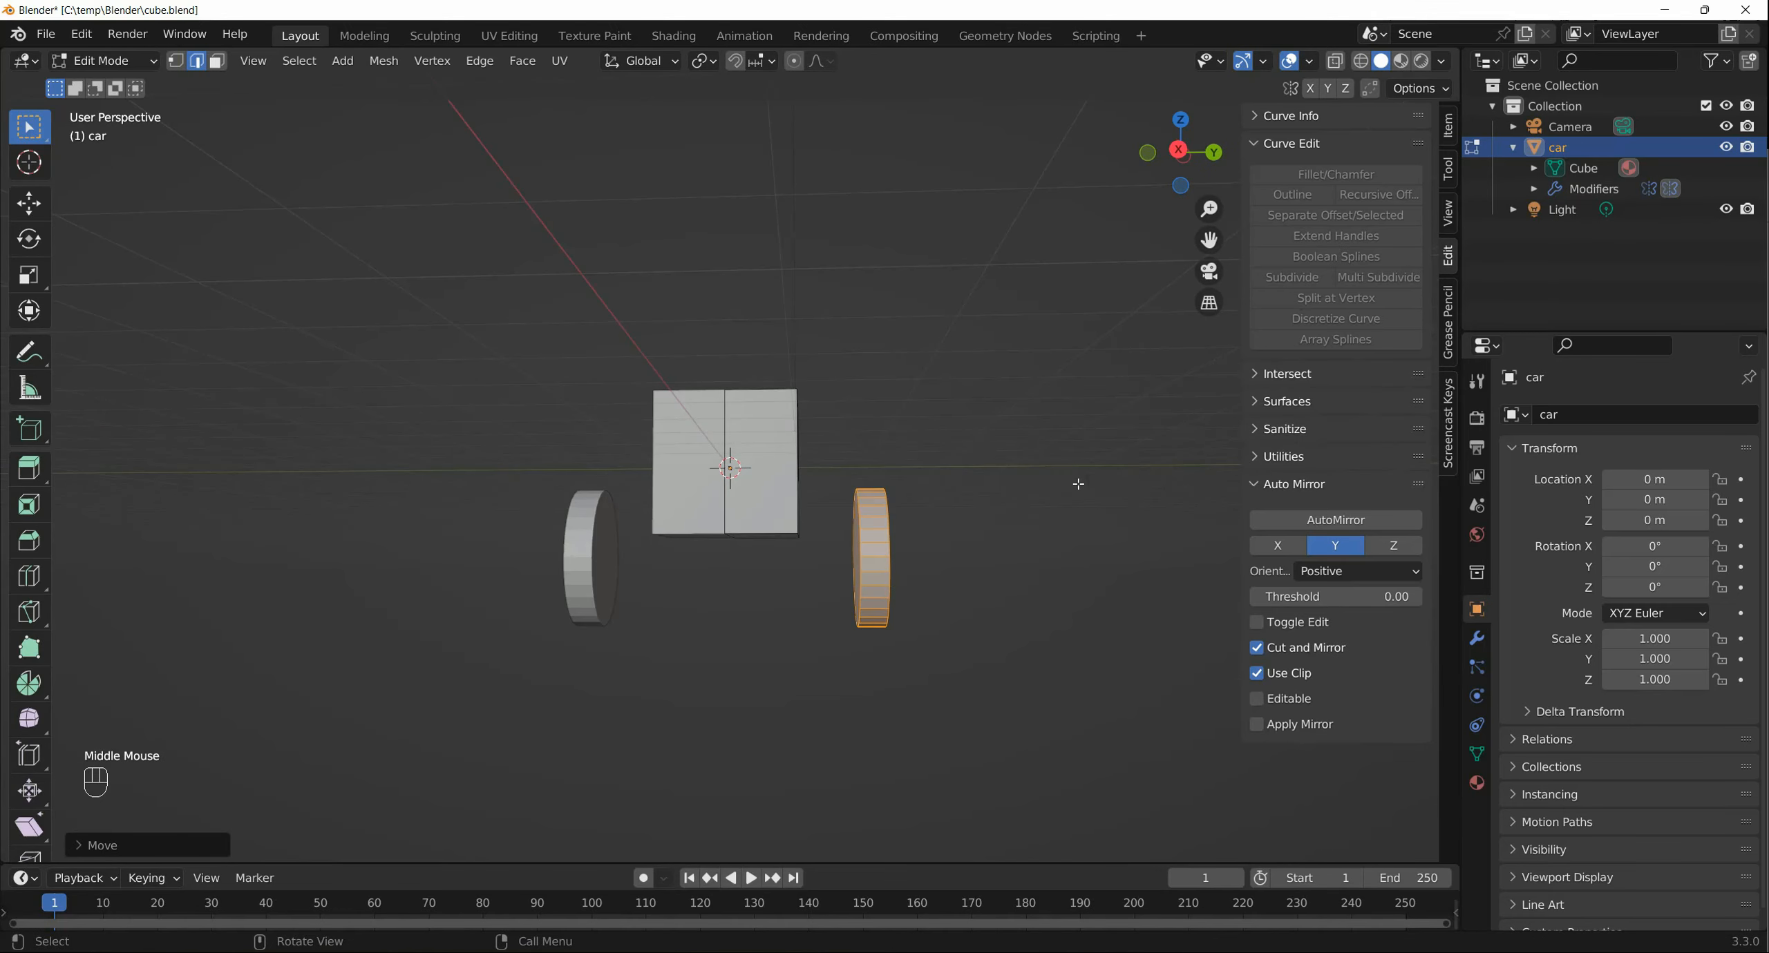
left_click(1024, 512)
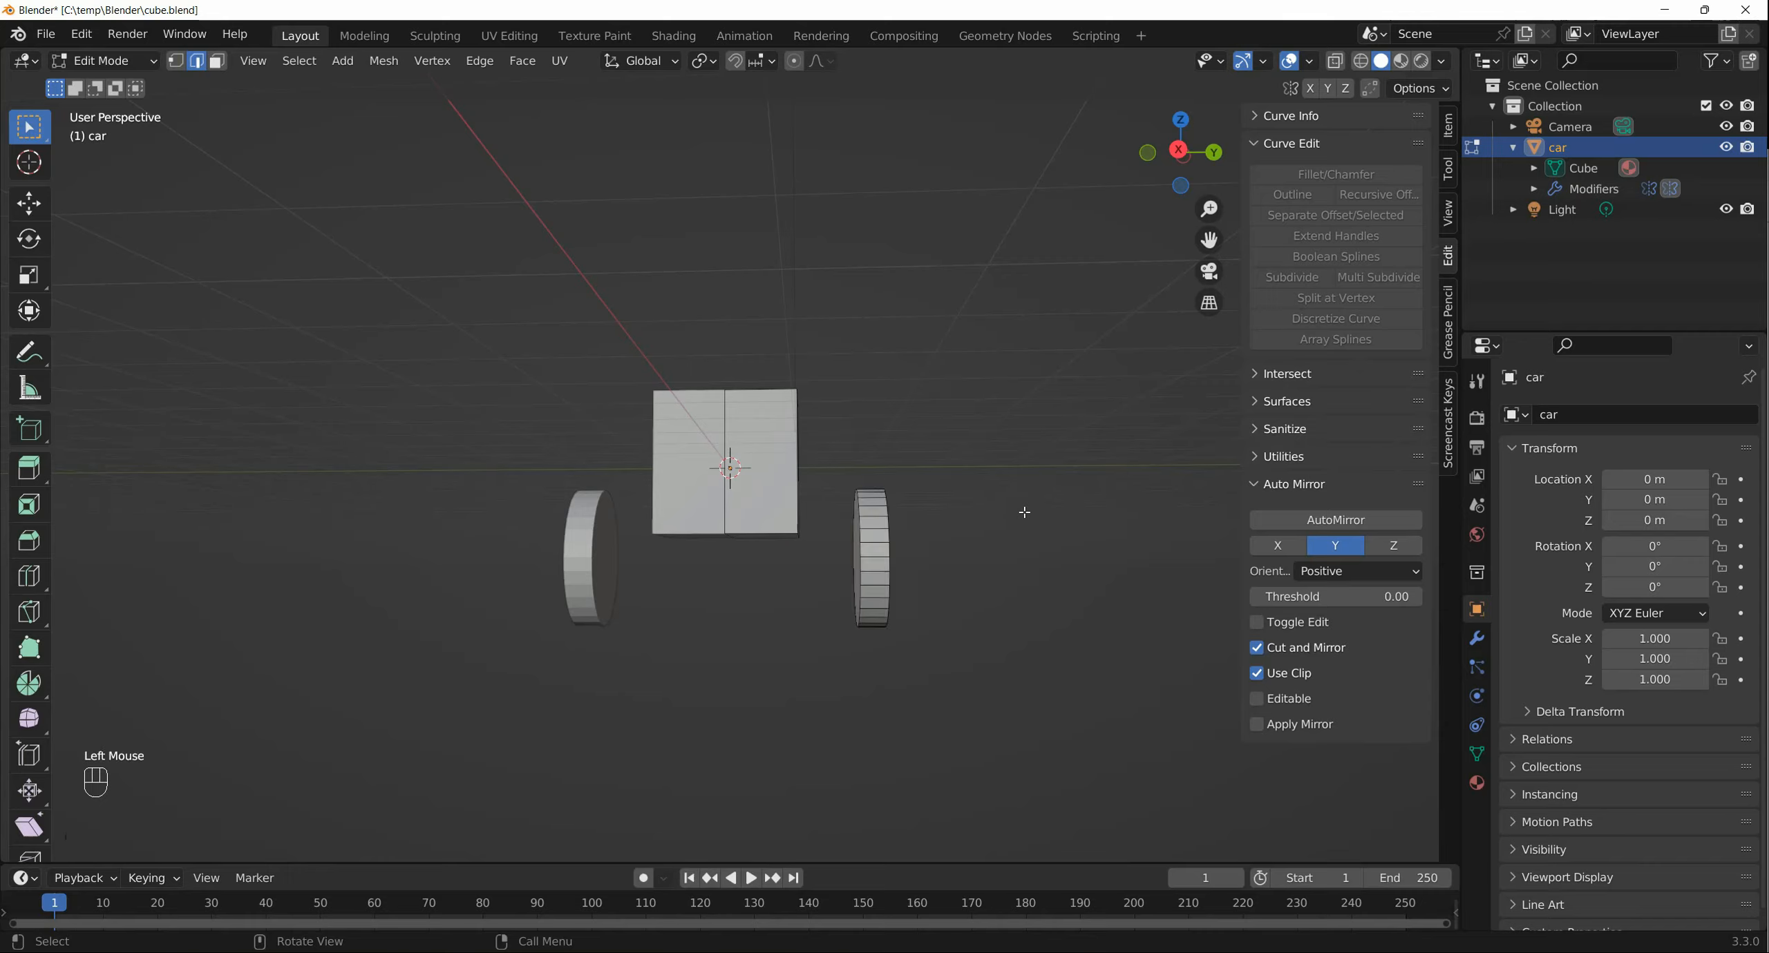